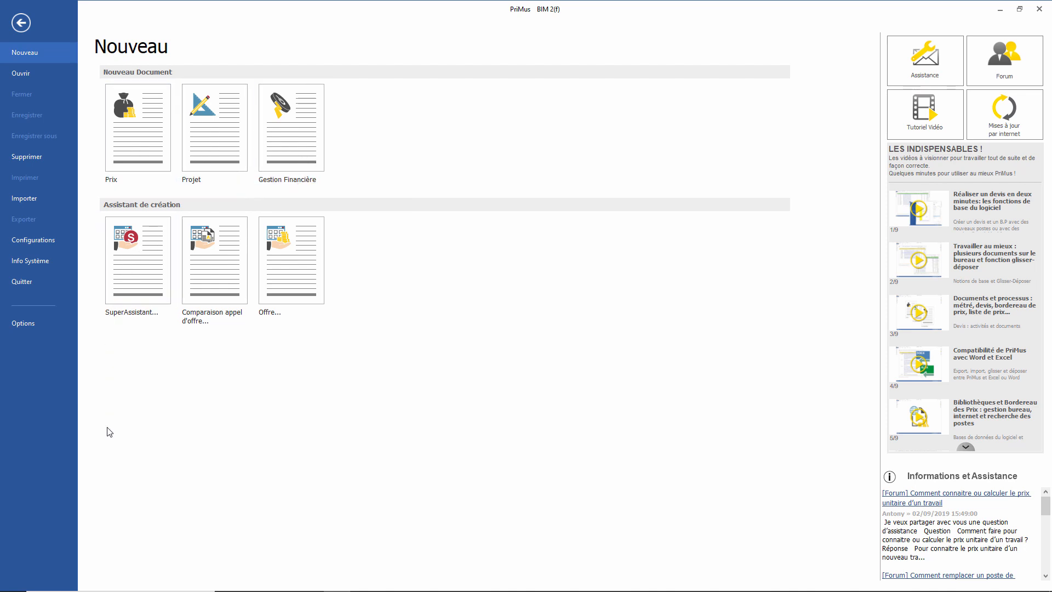
Step: Launch the SuperAssistant document-creation wizard from the Nouveau page
click(141, 284)
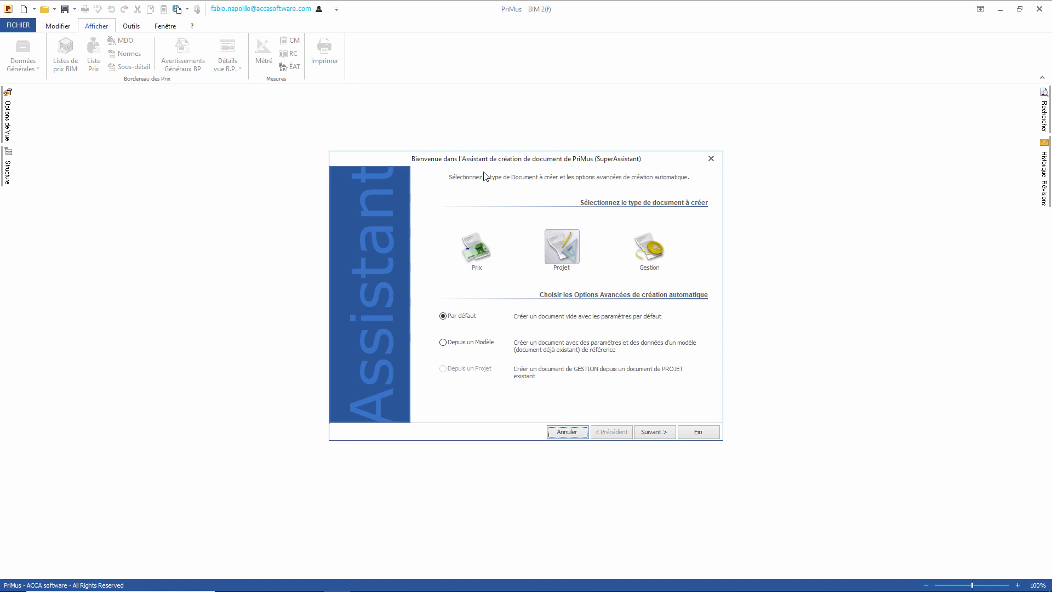
Step: Create a new project from the Exemple métré.dcf model, transferring all its Données Générales
click(450, 344)
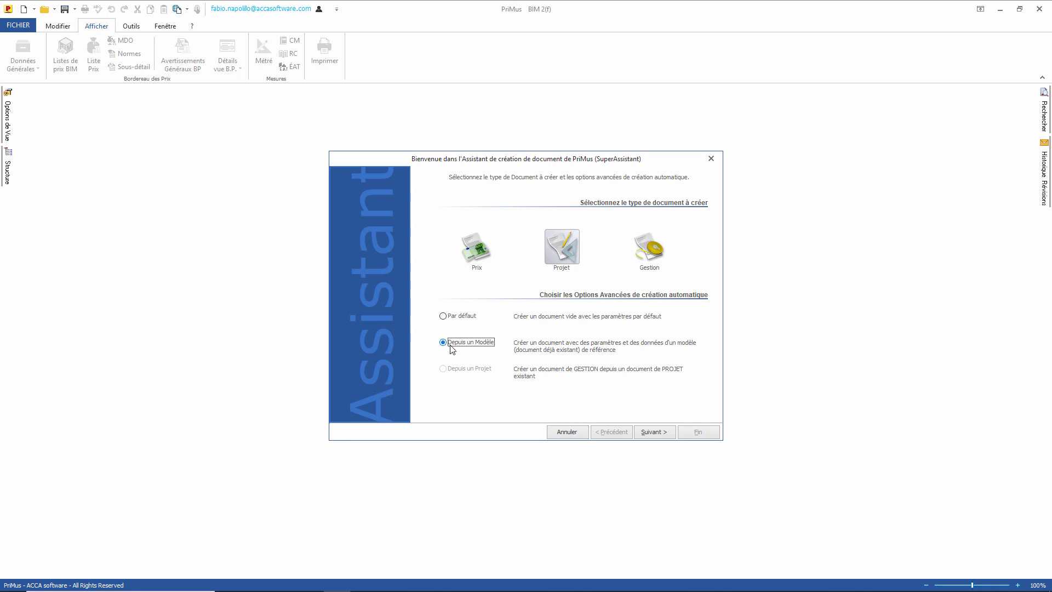
click(653, 431)
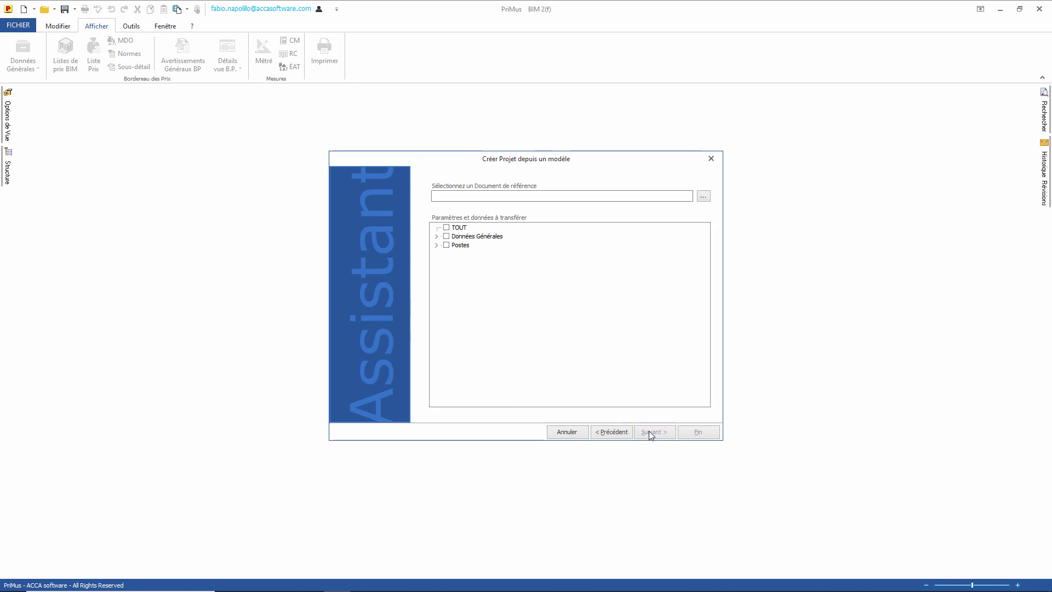
click(703, 197)
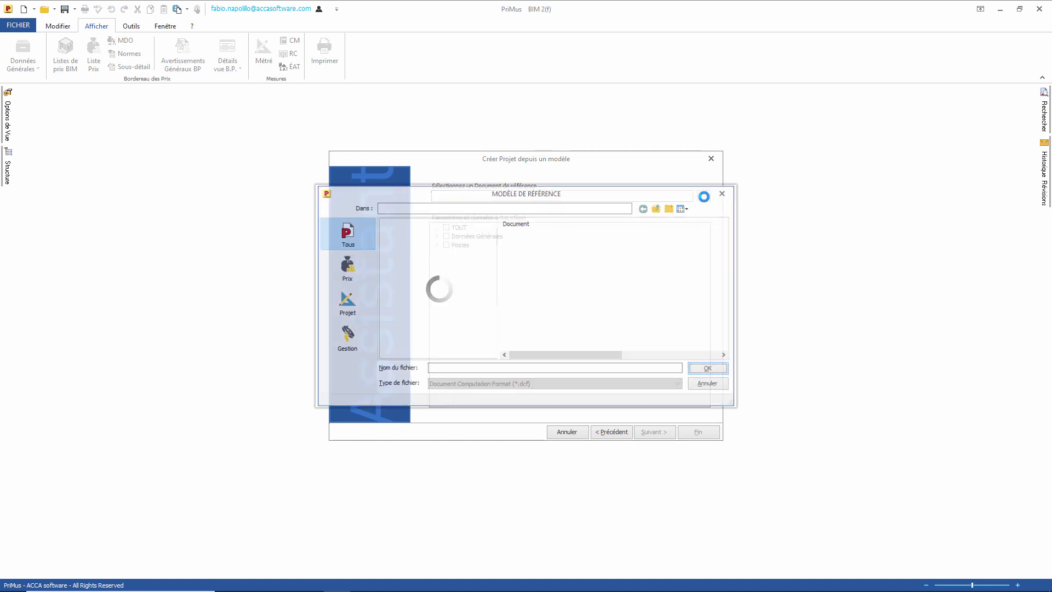
click(548, 244)
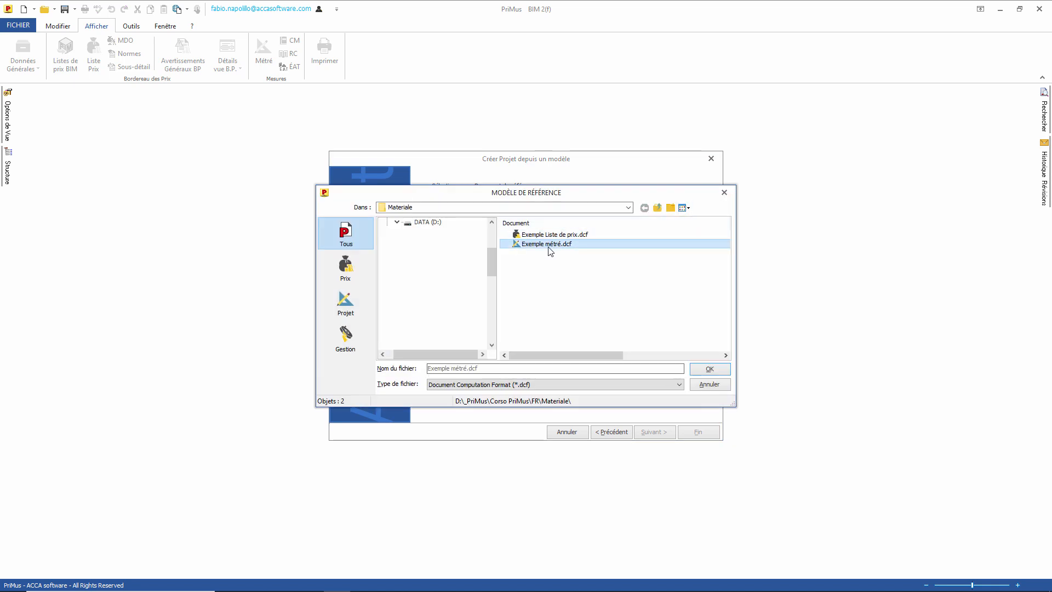
click(708, 369)
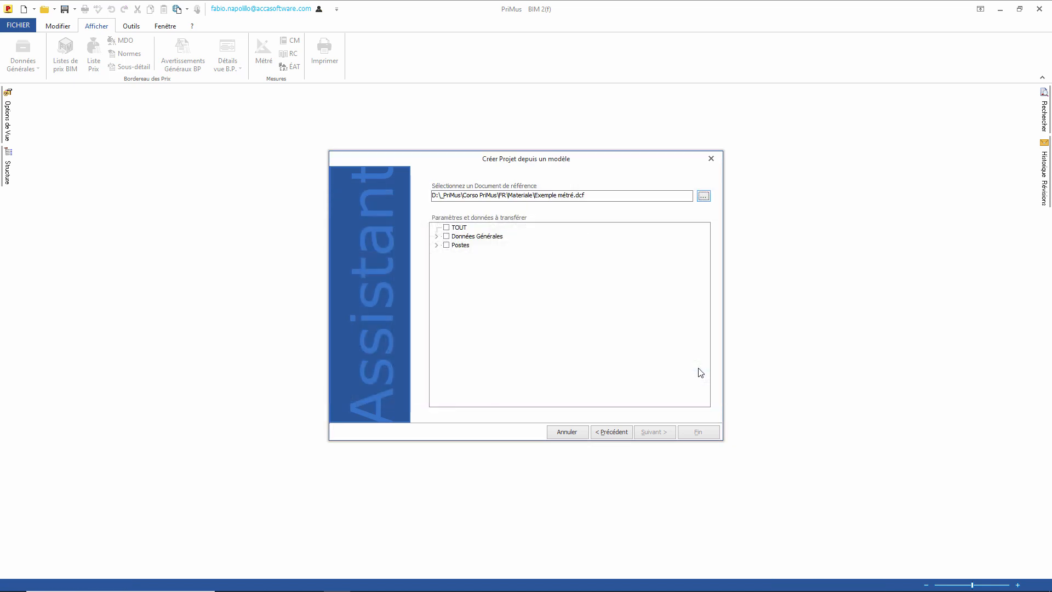
click(436, 236)
click(436, 307)
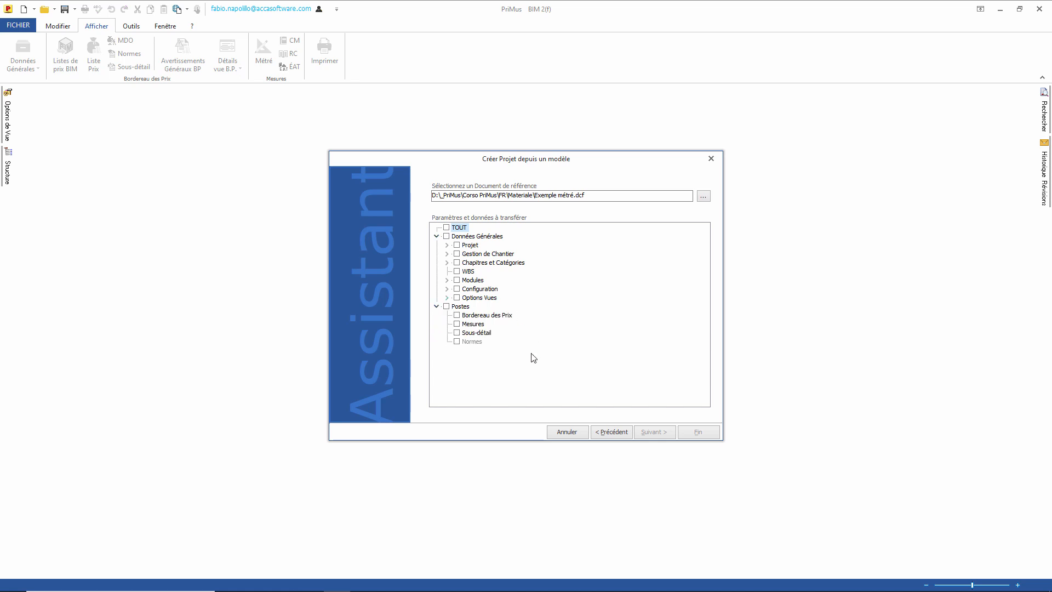
click(446, 236)
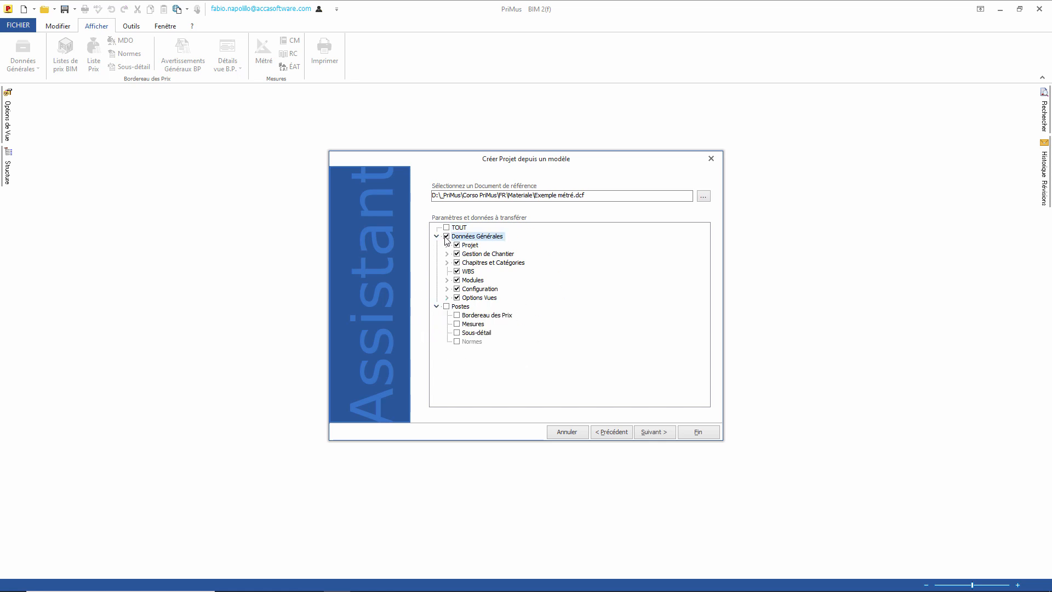
click(695, 434)
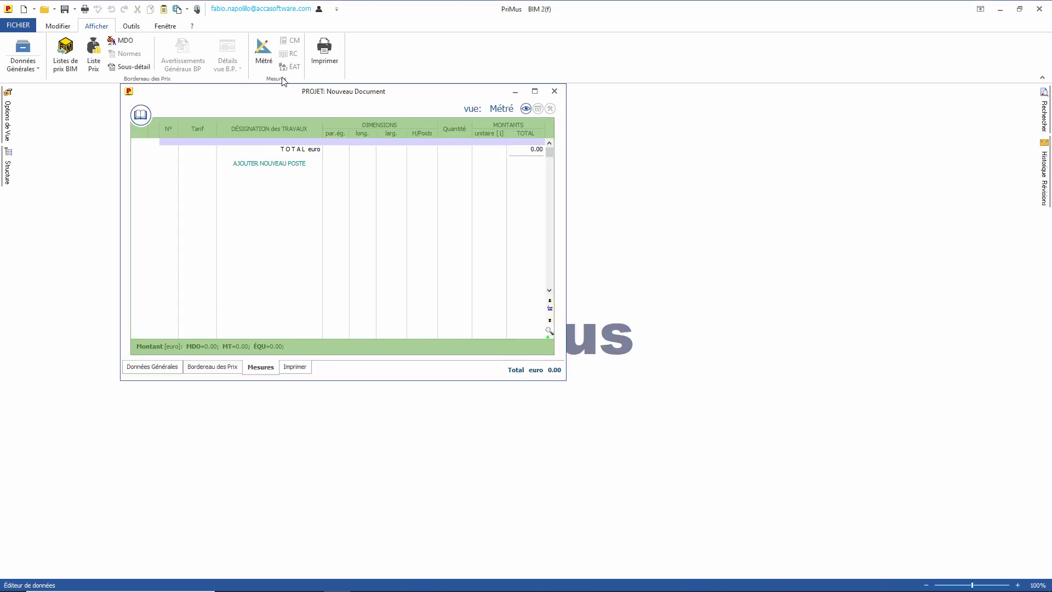
Step: Enlarge the project window and display the Bordereau des Prix, then the Données Générales page
drag(565, 379, 799, 559)
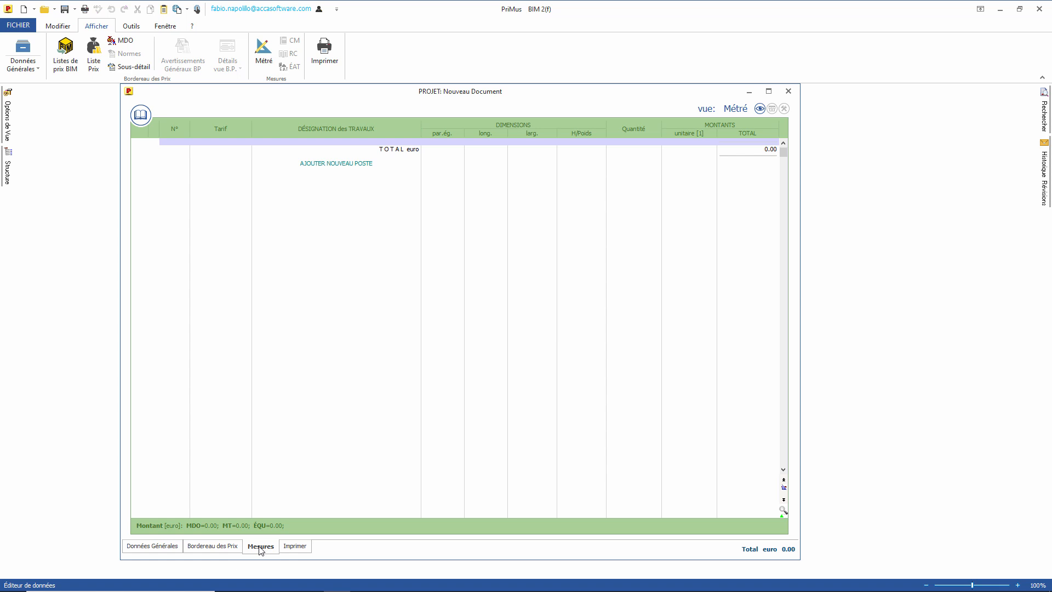
click(233, 548)
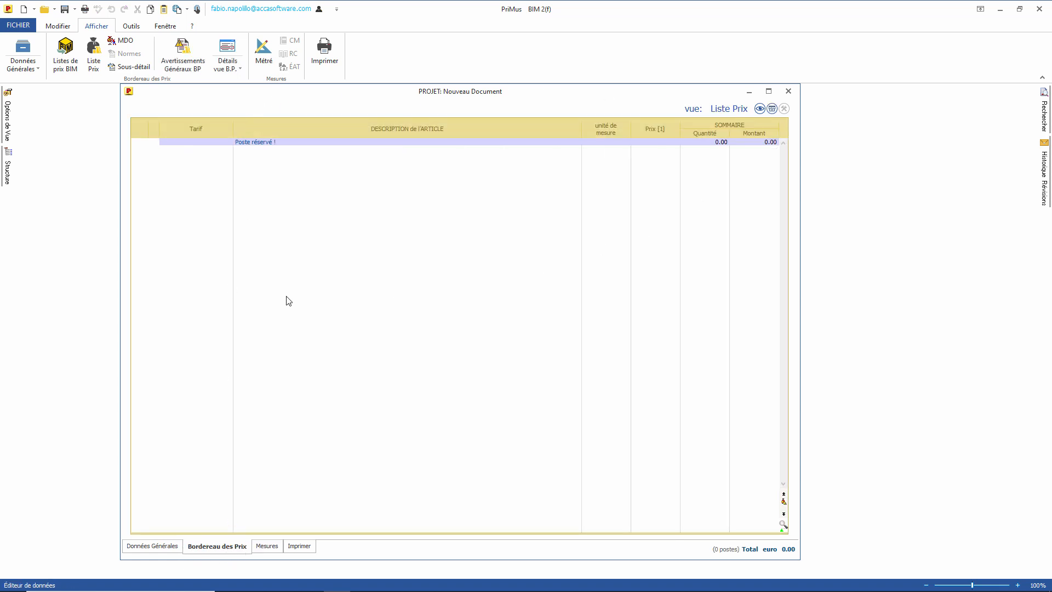
click(153, 547)
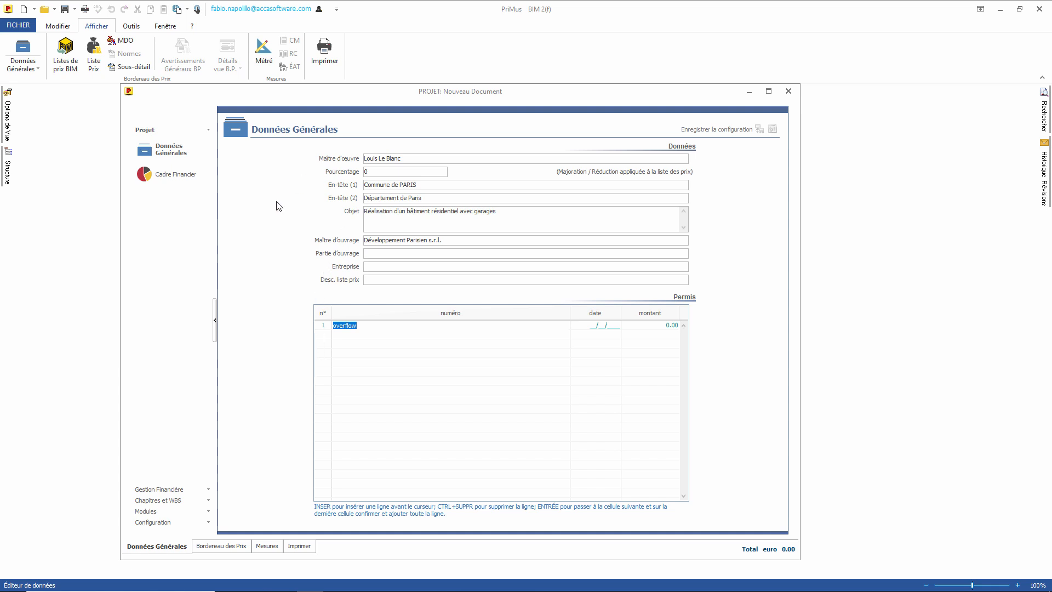
Step: Replace the Maître d'œuvre name, review the carried-over chapters and WBS, and return to Mesures
drag(418, 158, 279, 158)
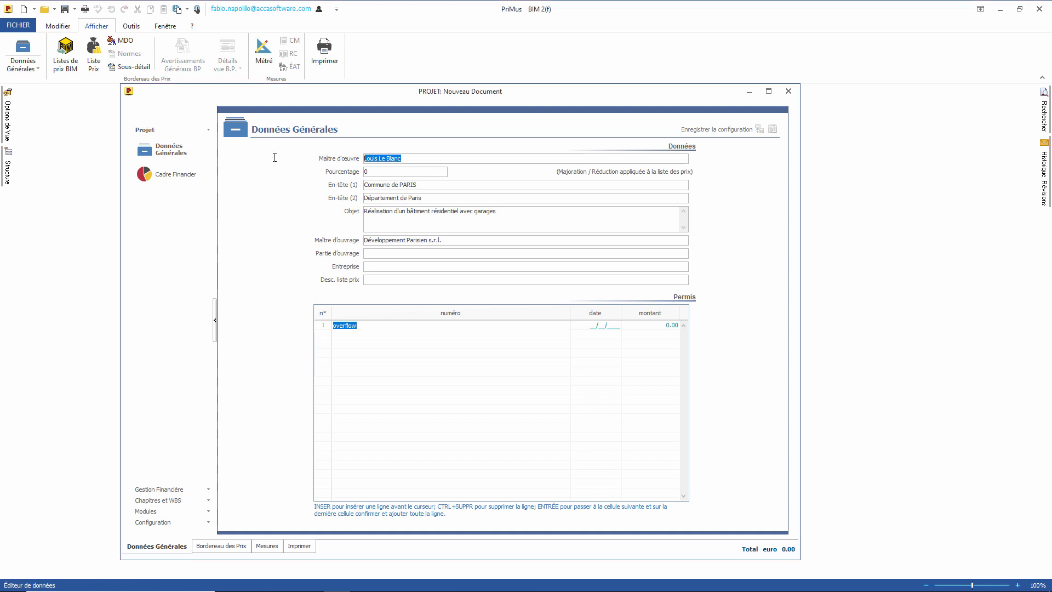
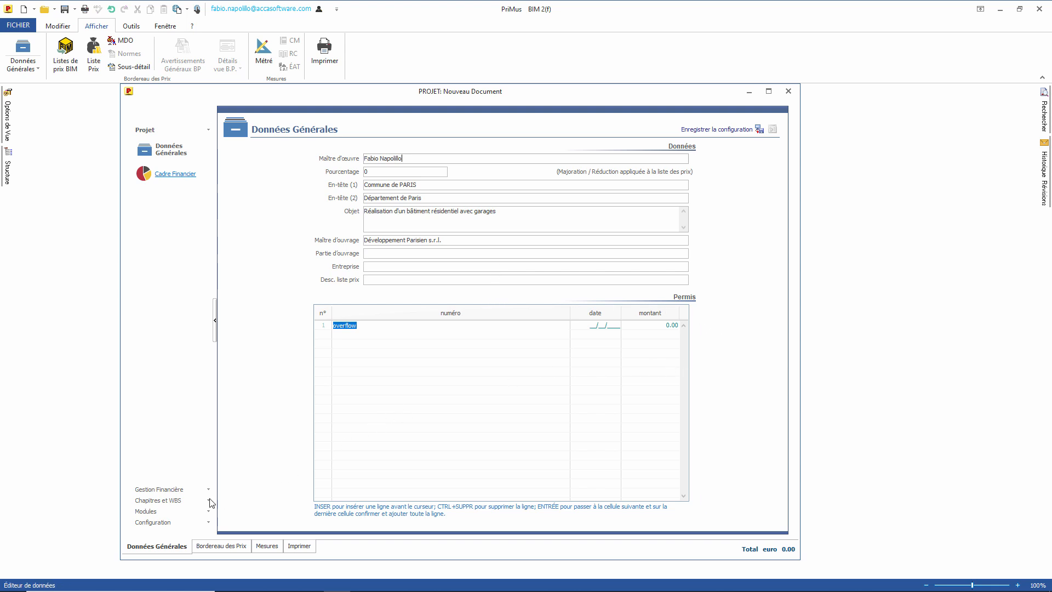
click(164, 500)
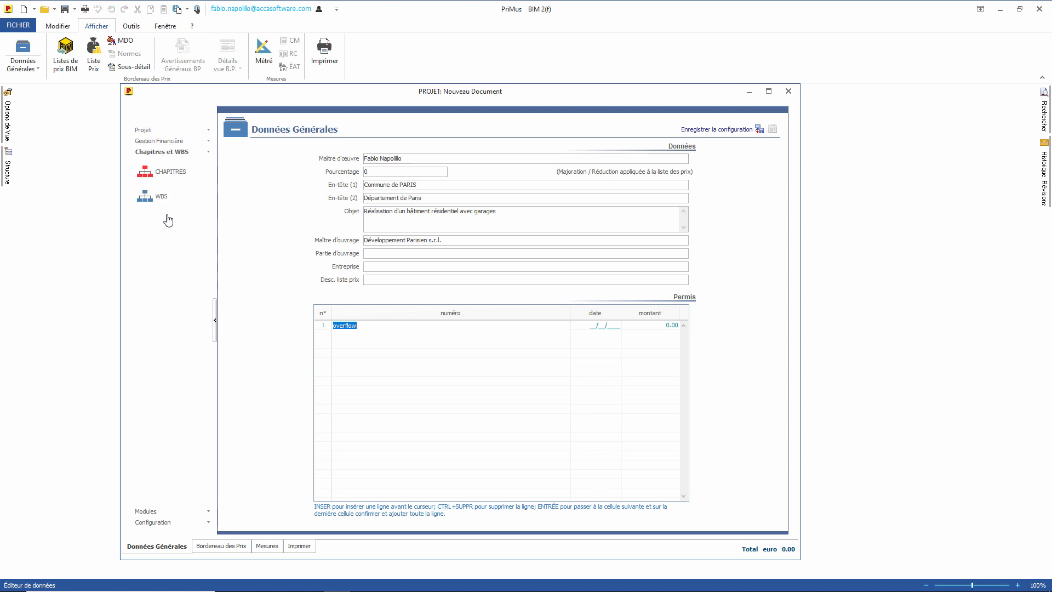
click(172, 171)
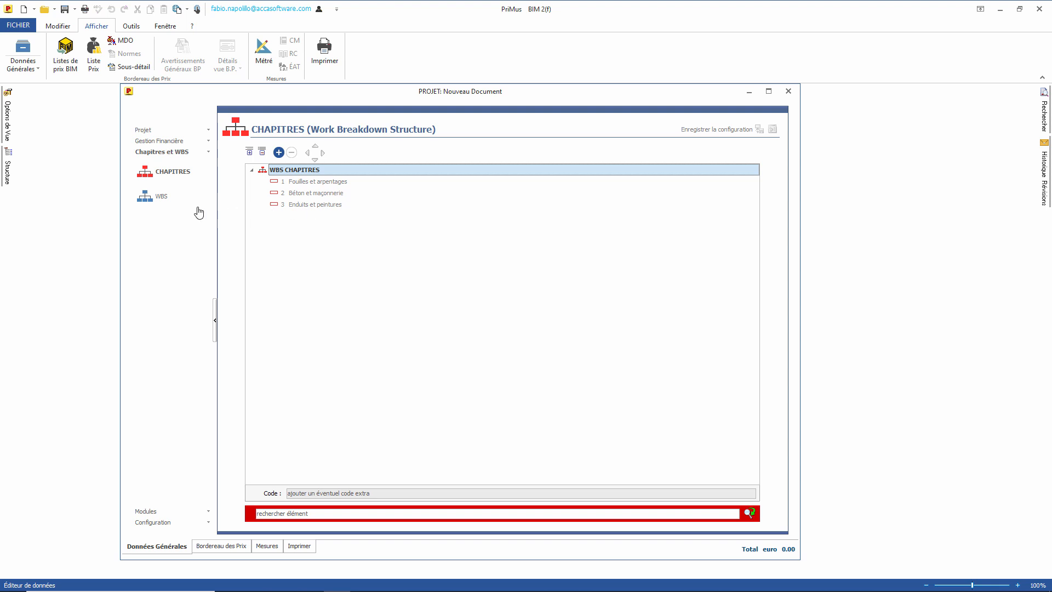
click(162, 197)
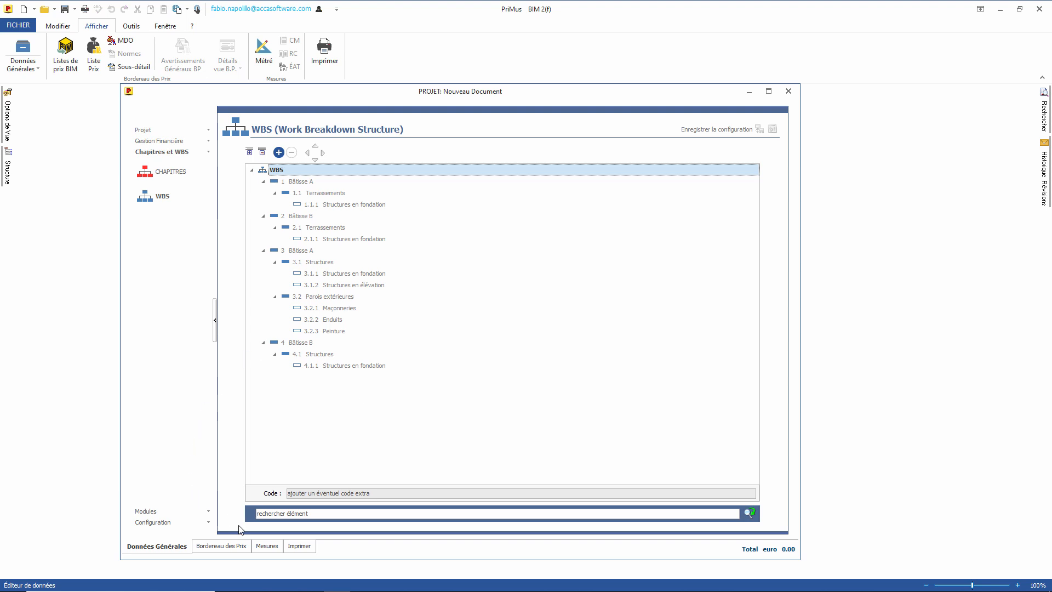
click(267, 546)
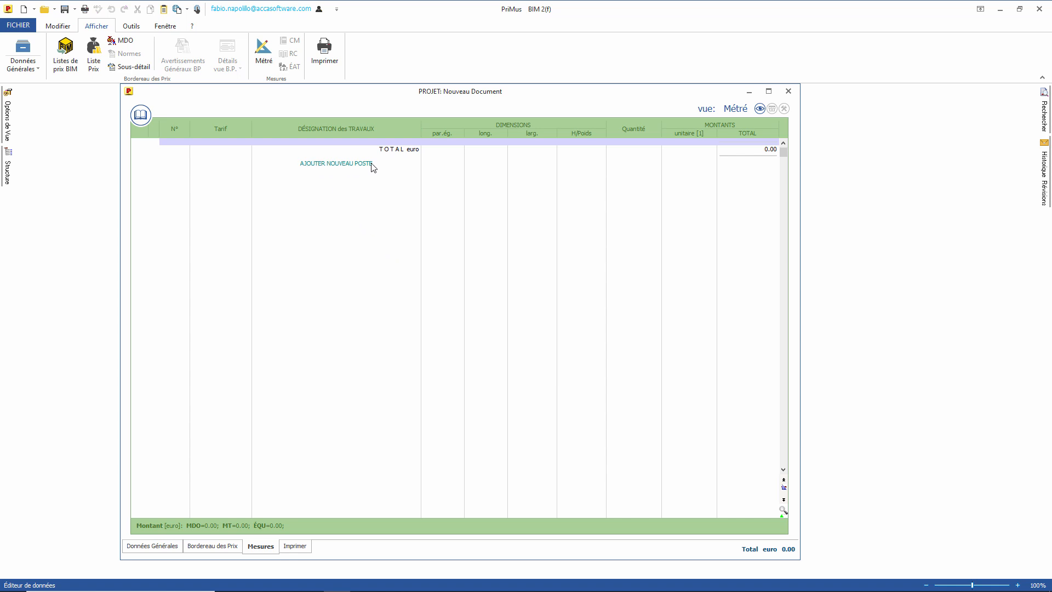
Step: Add item 01.001 as new price article 'Mélange pour béton de fondation', m3 at 45.23
double_click(395, 307)
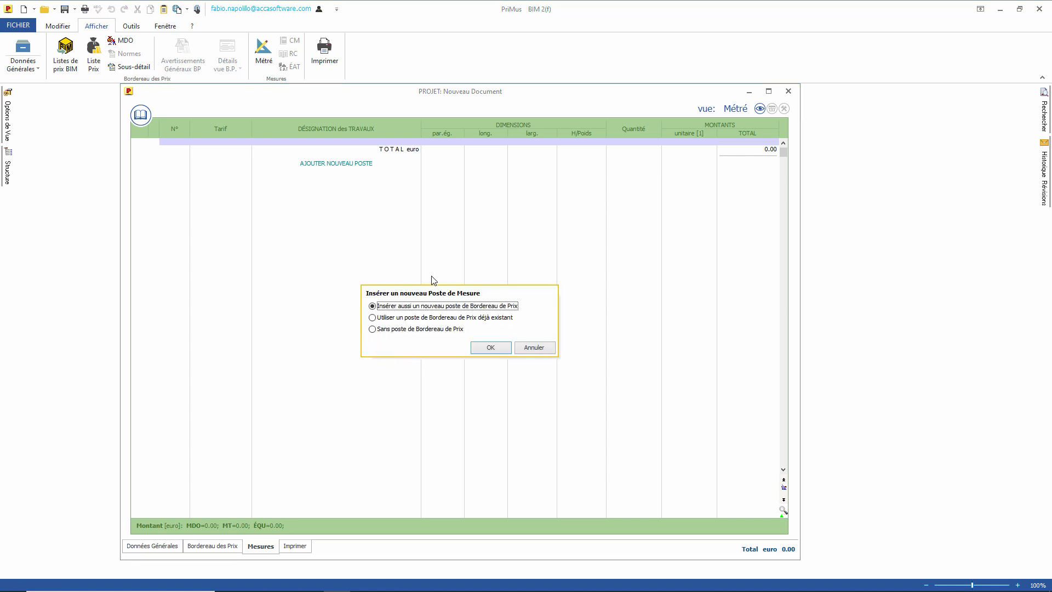
click(489, 348)
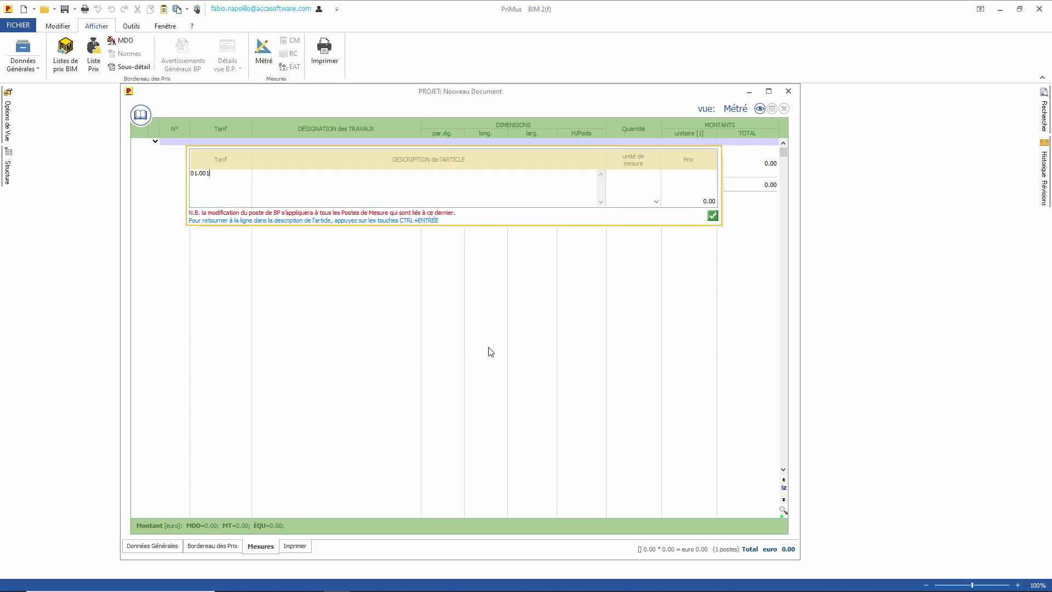
click(322, 193)
text(Mélange pour béton de fondation)
key(Tab)
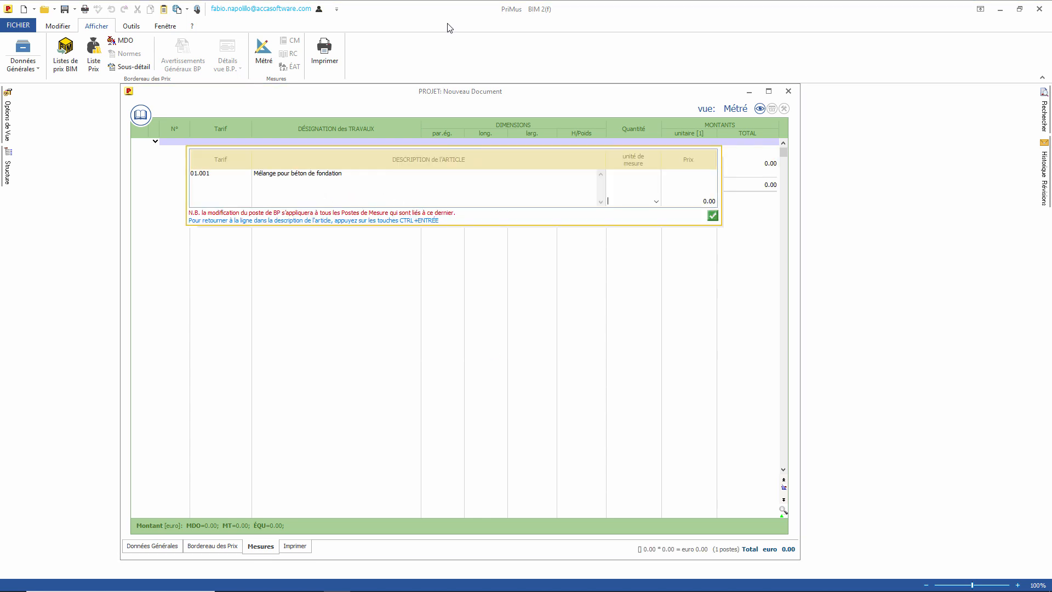
text(m)
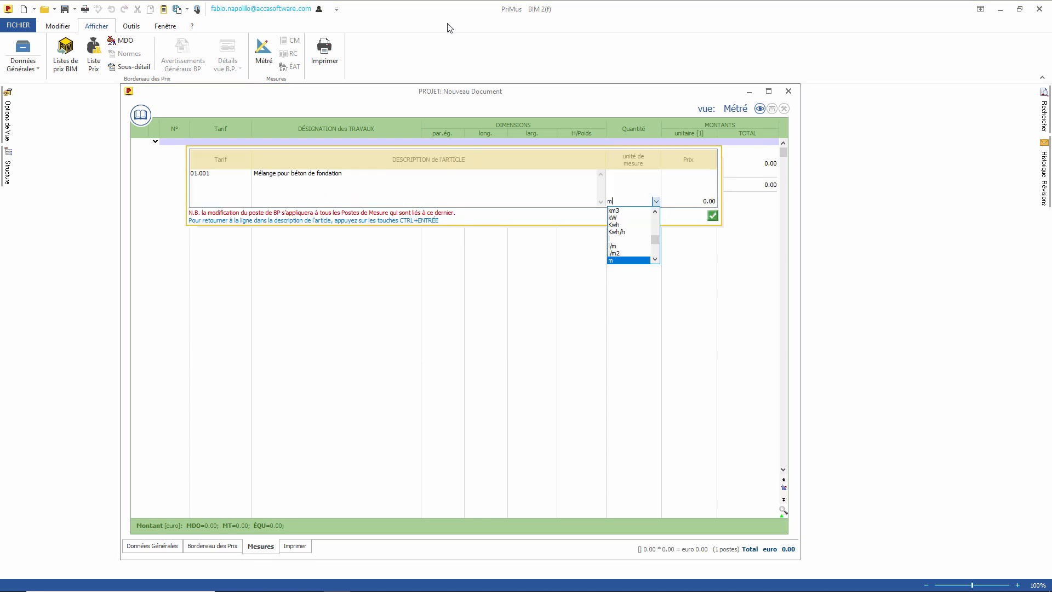
text(3)
key(Tab)
text(45.2)
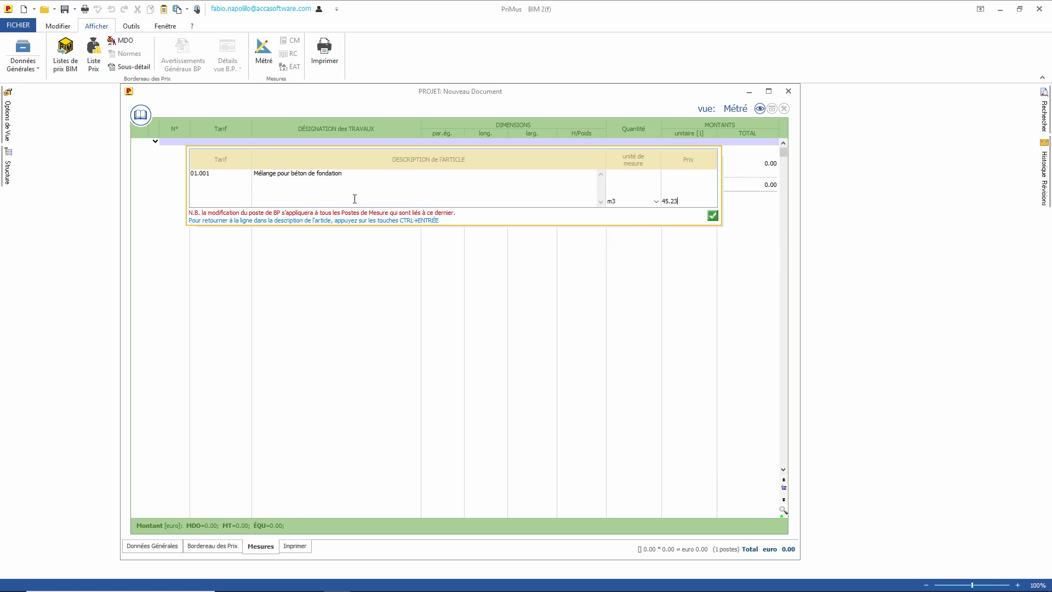
text(3)
click(713, 216)
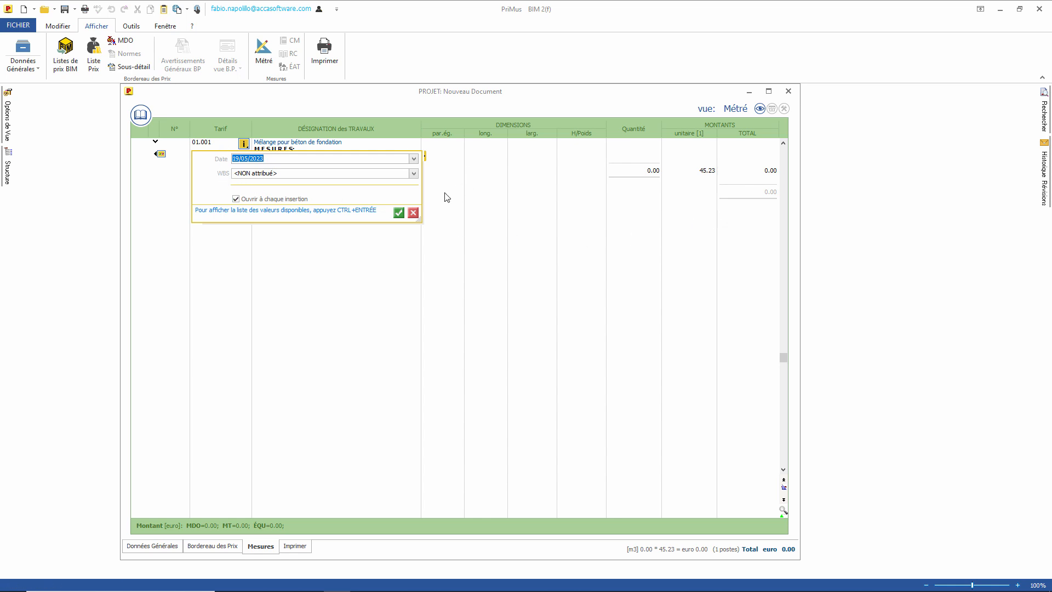
Step: Assign item 01.001 to WBS 1.1.1 Structures en fondation and confirm its date
click(269, 157)
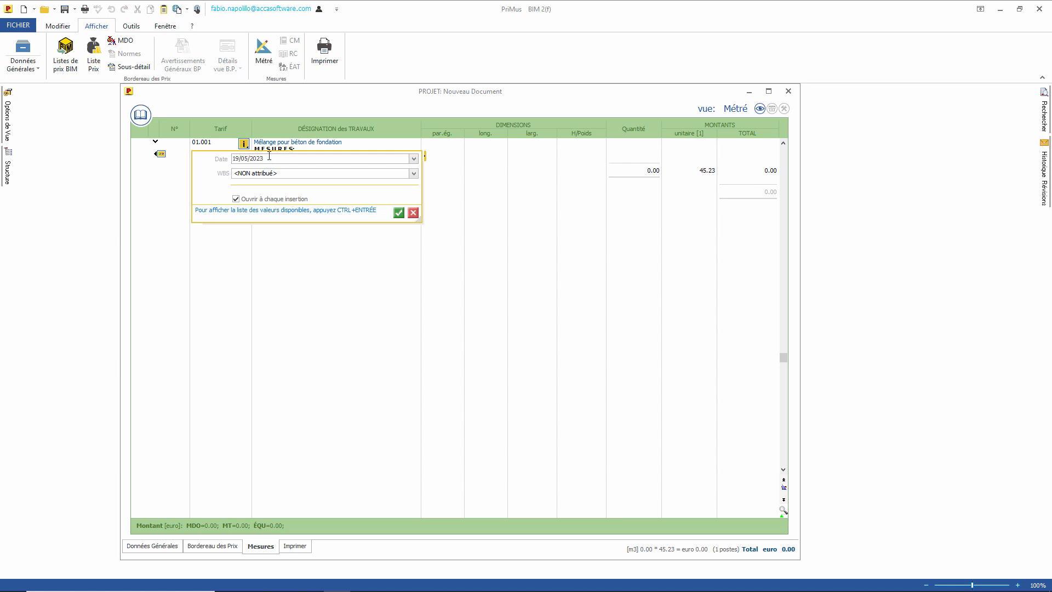
click(413, 174)
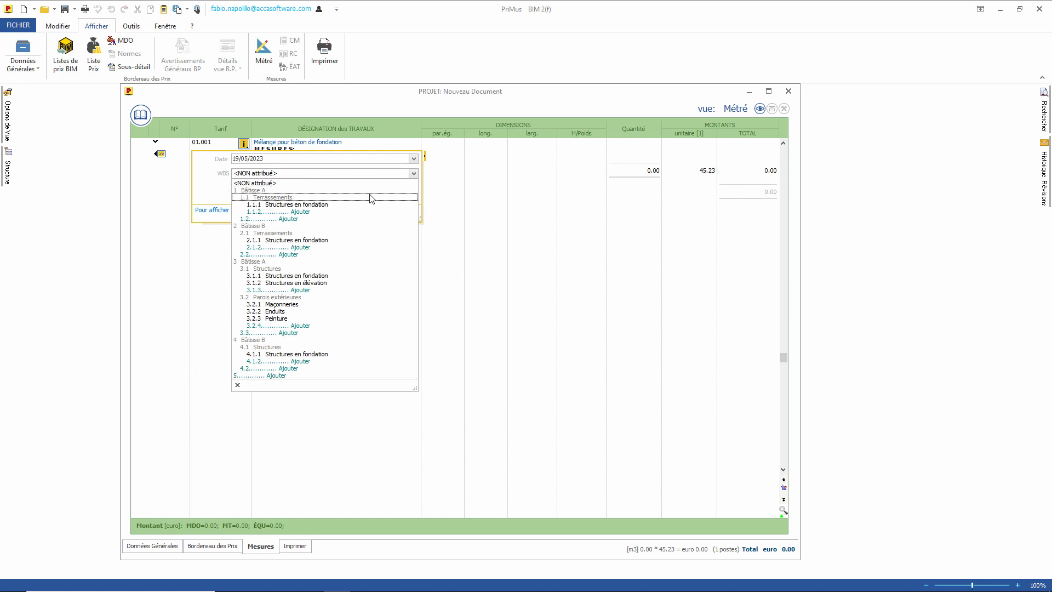
click(293, 219)
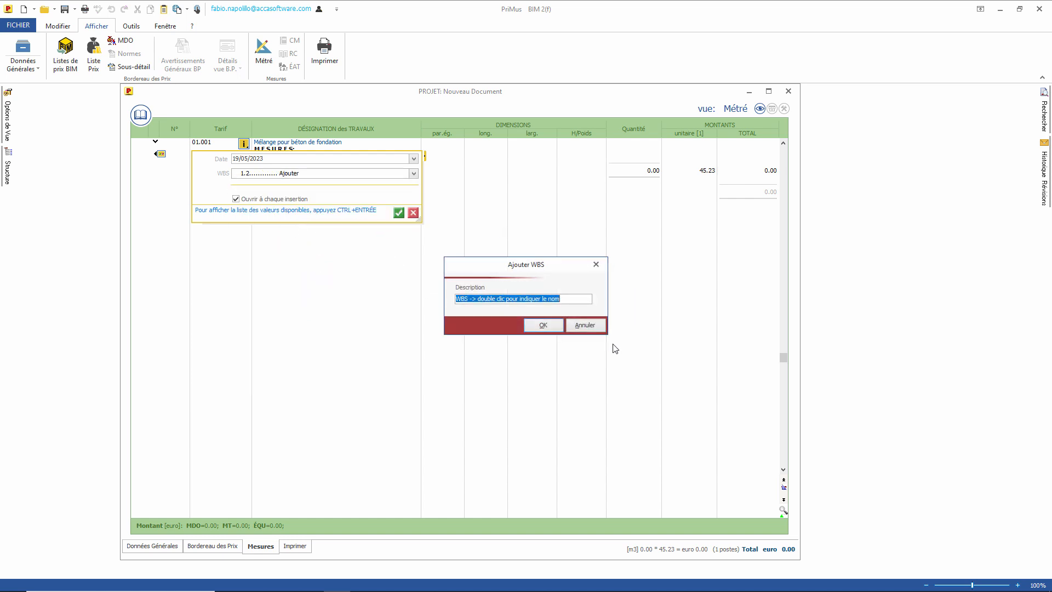
click(583, 325)
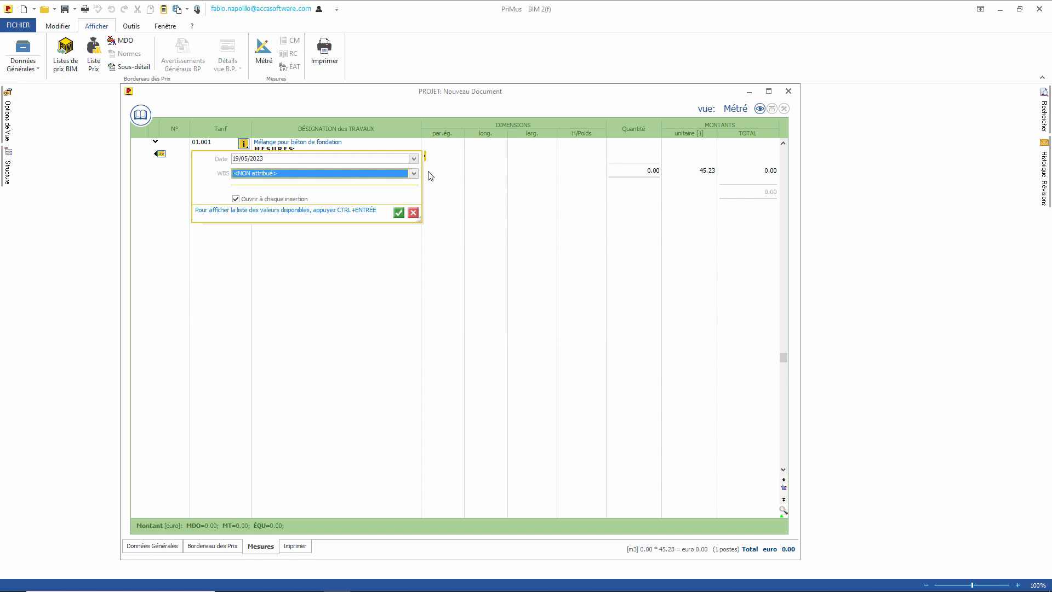
click(414, 174)
click(319, 205)
click(399, 212)
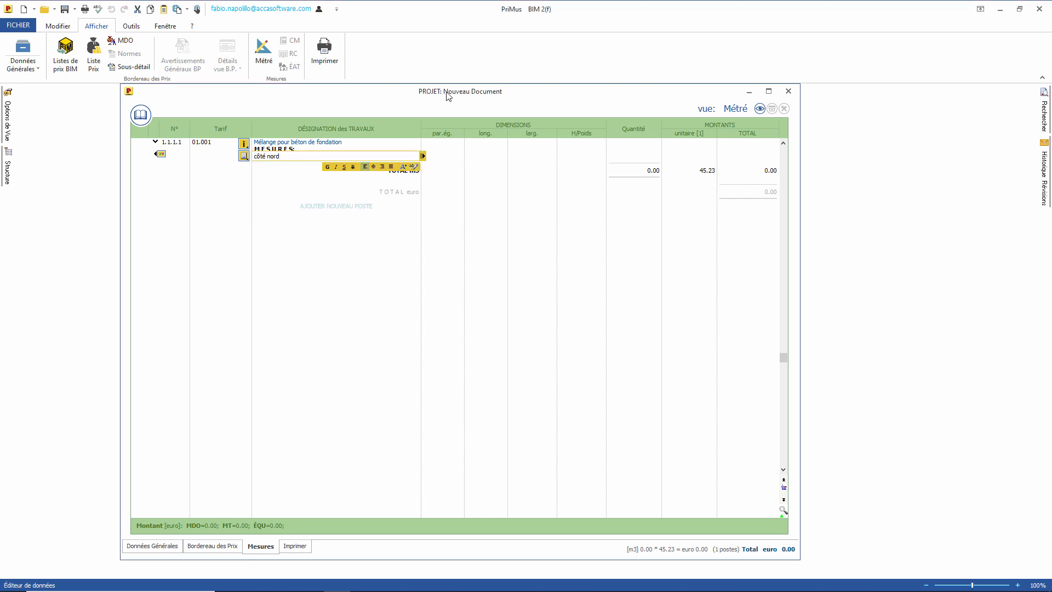
Step: Fill the côté nord measurement line with values 2, 2 and 3, then start a copied line
key(Tab)
text(2)
key(Tab)
text(2)
key(Tab)
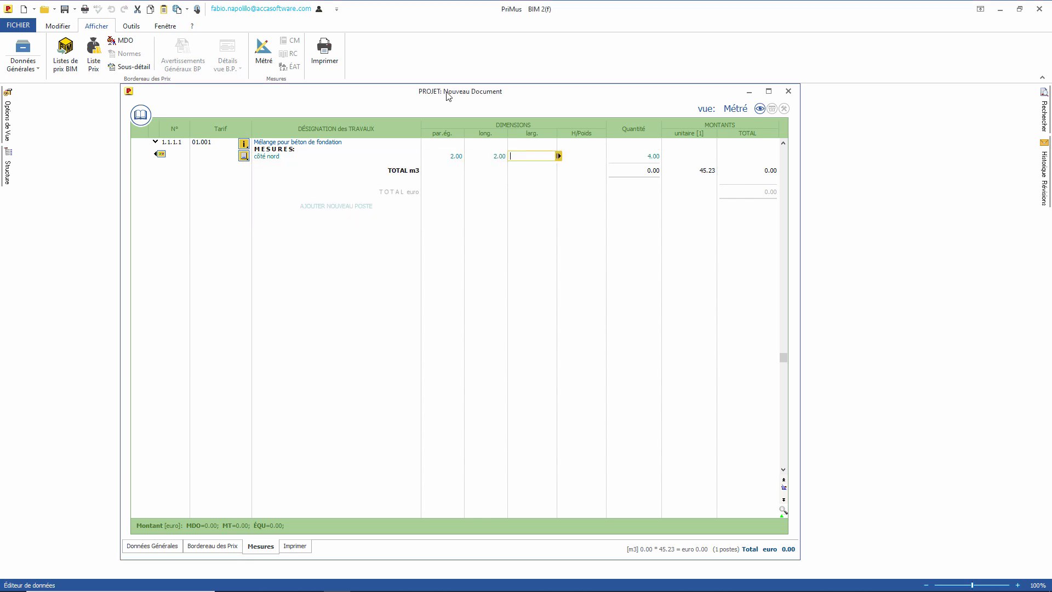
text(3)
key(Tab)
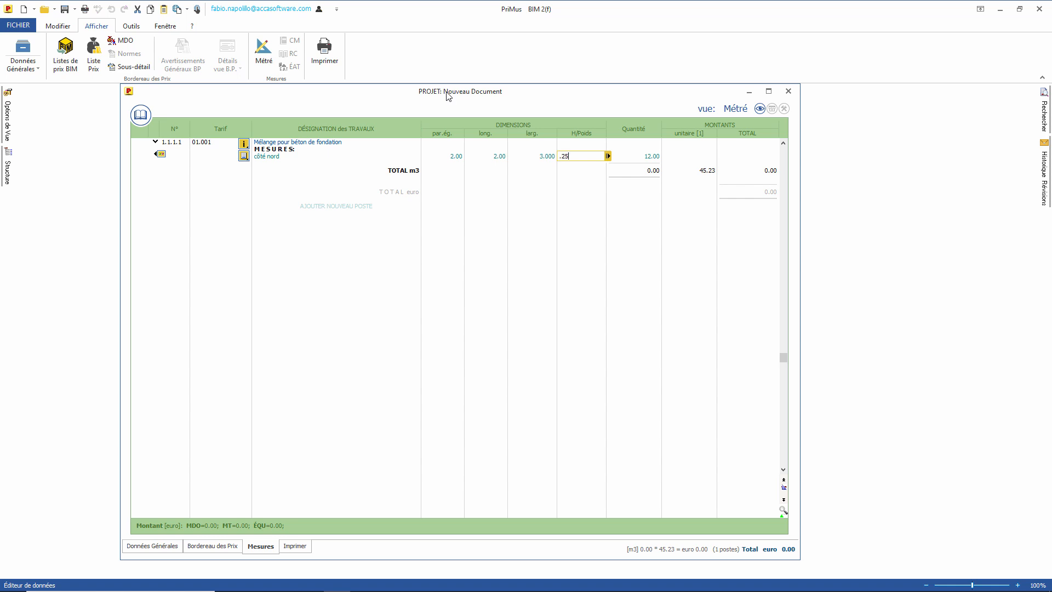
key(Return)
key(Tab)
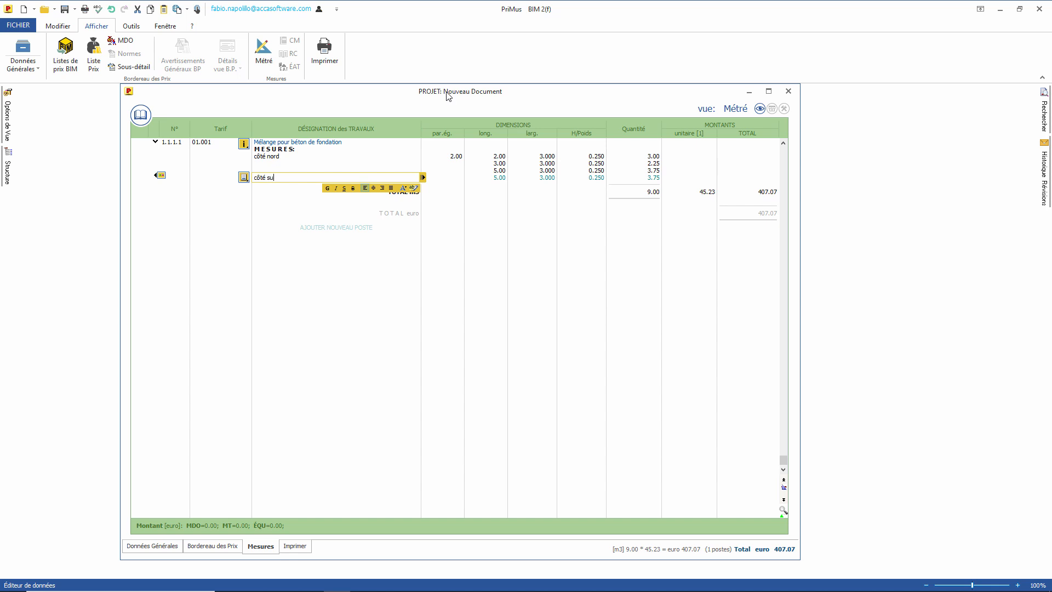
Step: Enter the côté sud line with 4 equal parts and width 3
key(Tab)
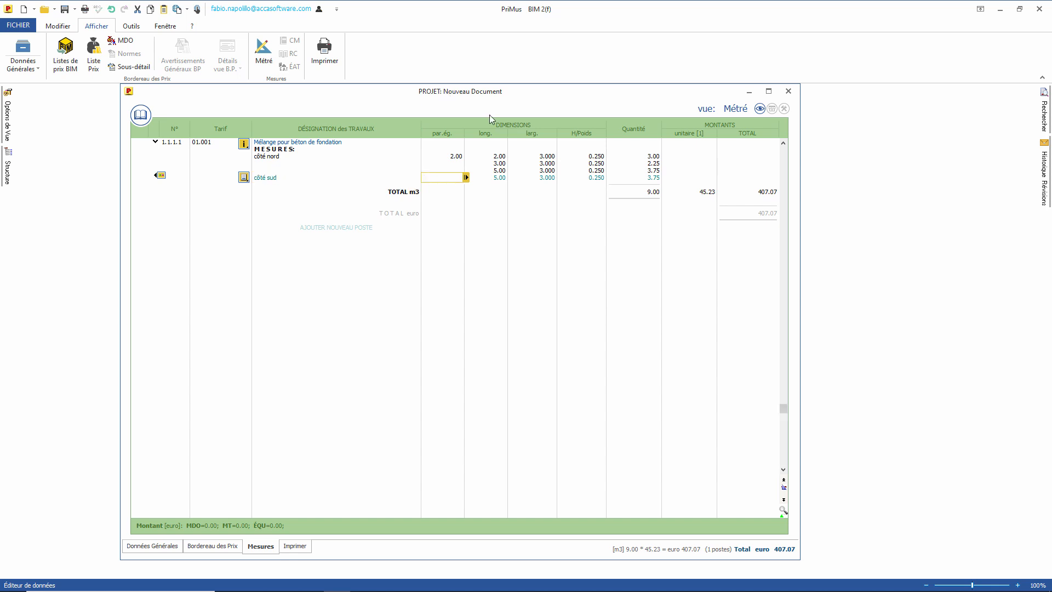
text(4)
key(Tab)
key(Tab)
text(3)
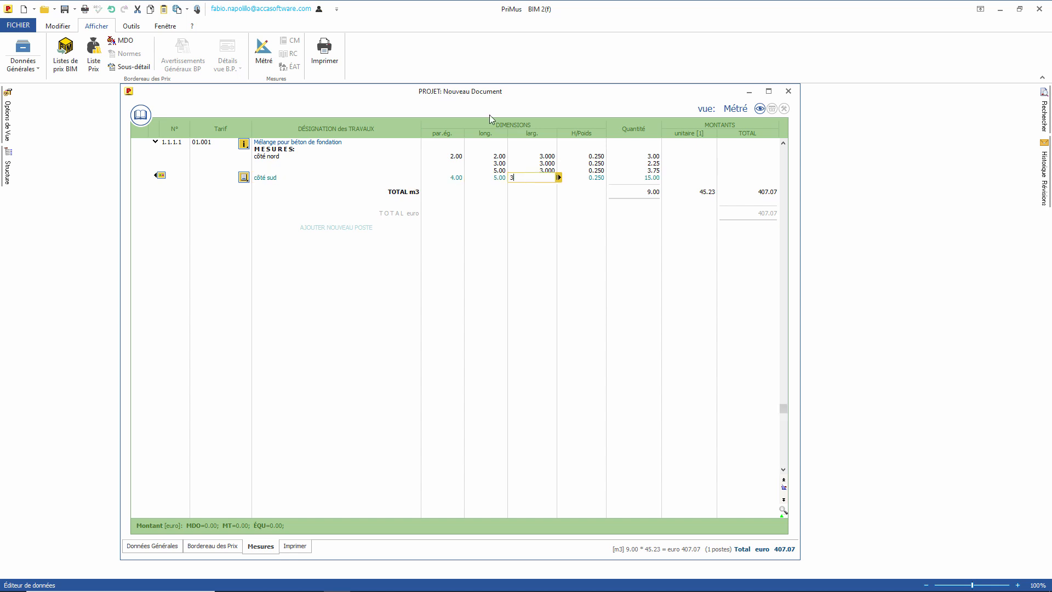
key(Tab)
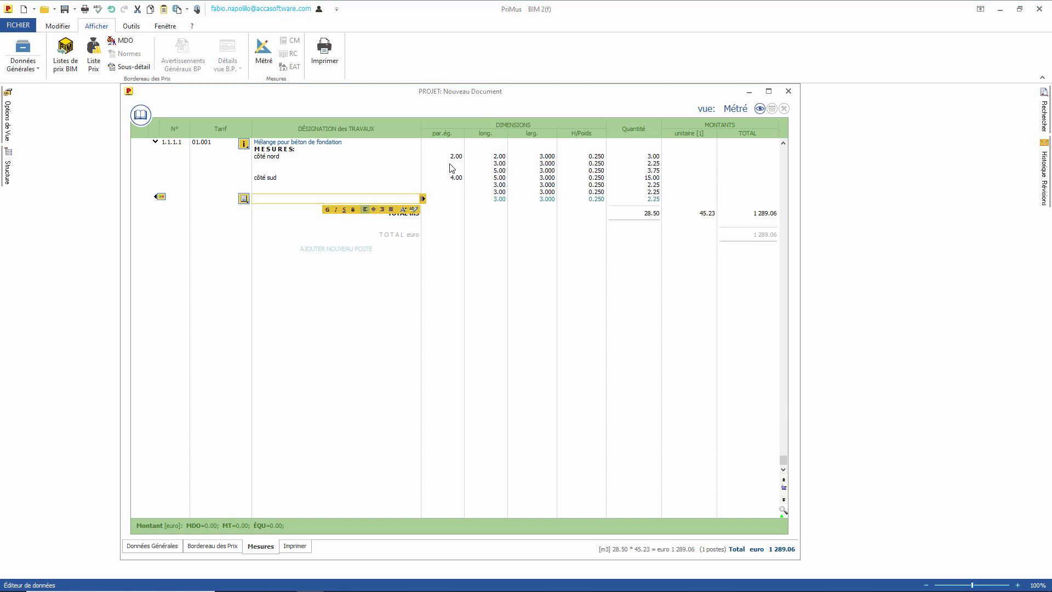
Step: Try the expression (2+3*2)^2 as a côté nord line's equal parts, then clear it
click(452, 165)
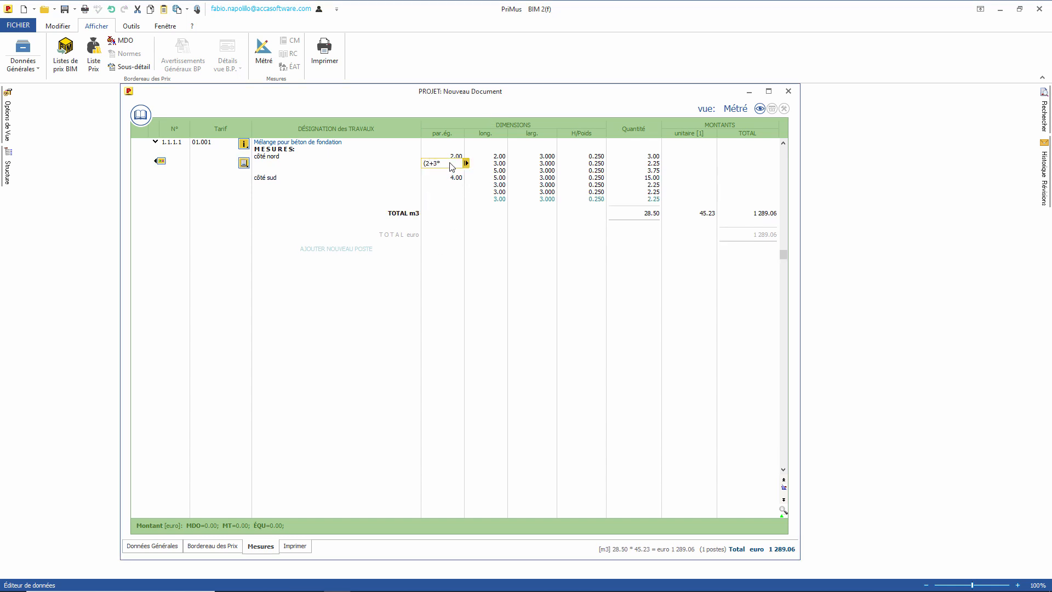
text((2+3*2)^2)
key(Tab)
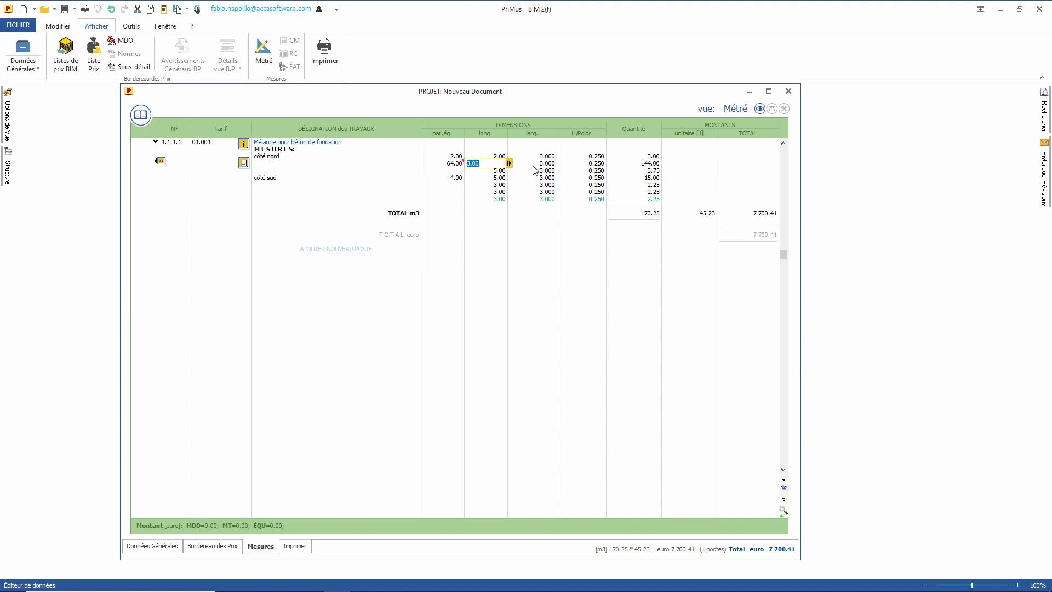
click(447, 164)
key(Tab)
click(438, 170)
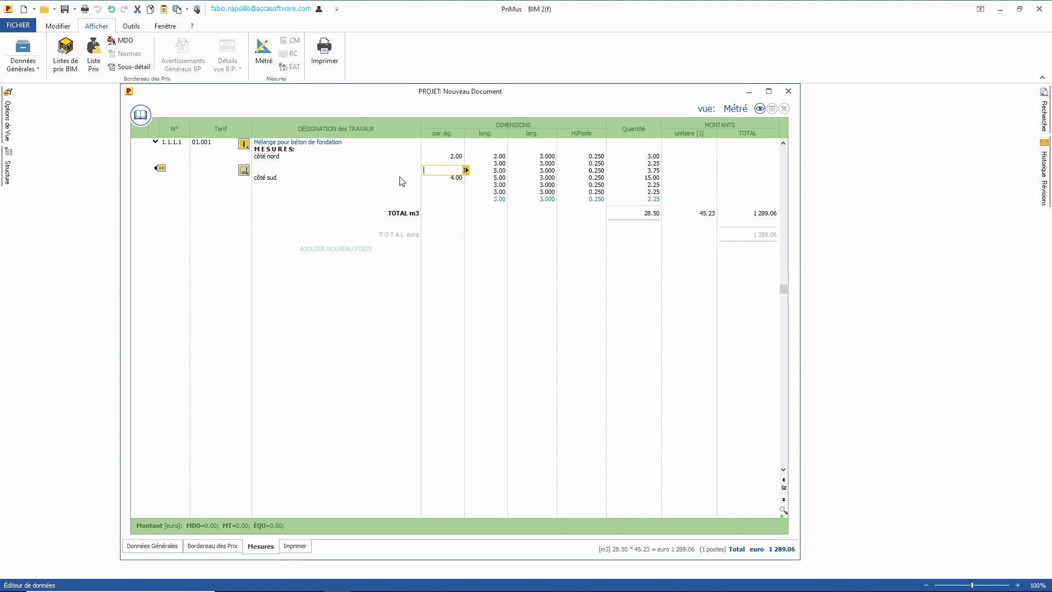
Step: Insert sub-totals after the côté nord lines and after the côté sud lines
click(466, 171)
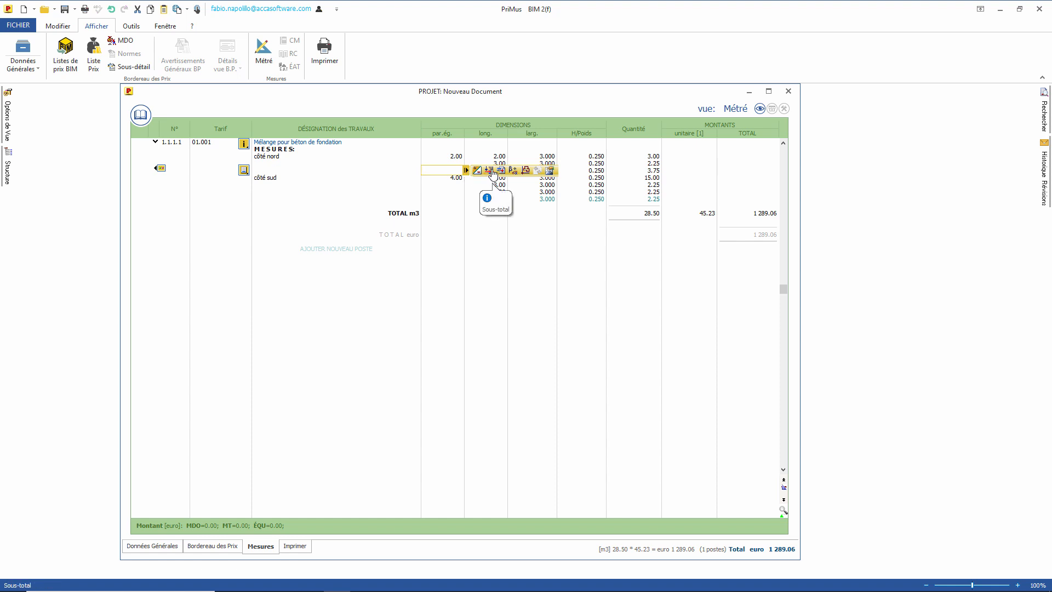
click(492, 172)
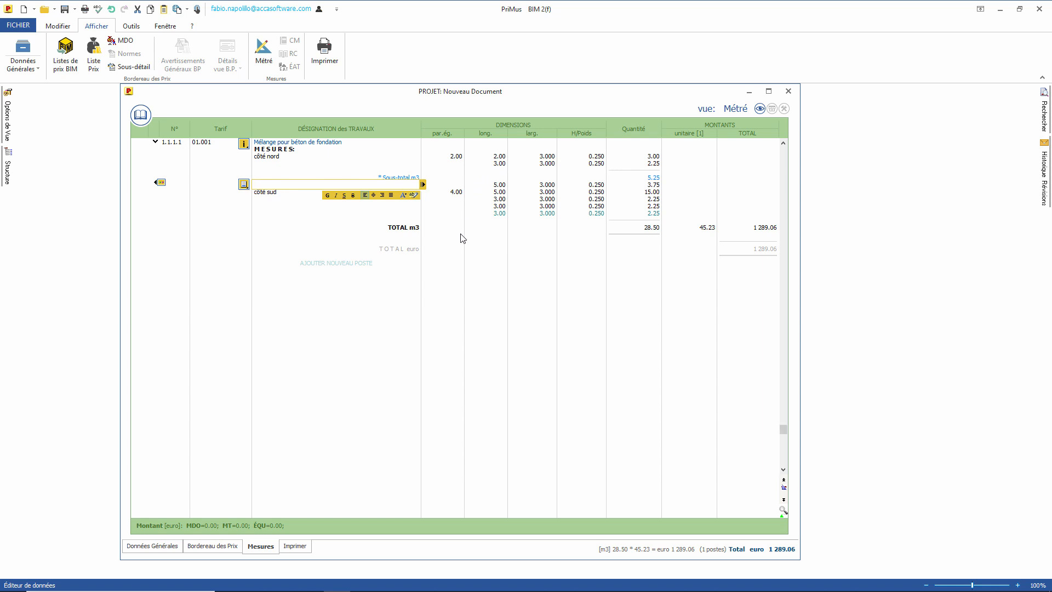
click(460, 213)
click(489, 213)
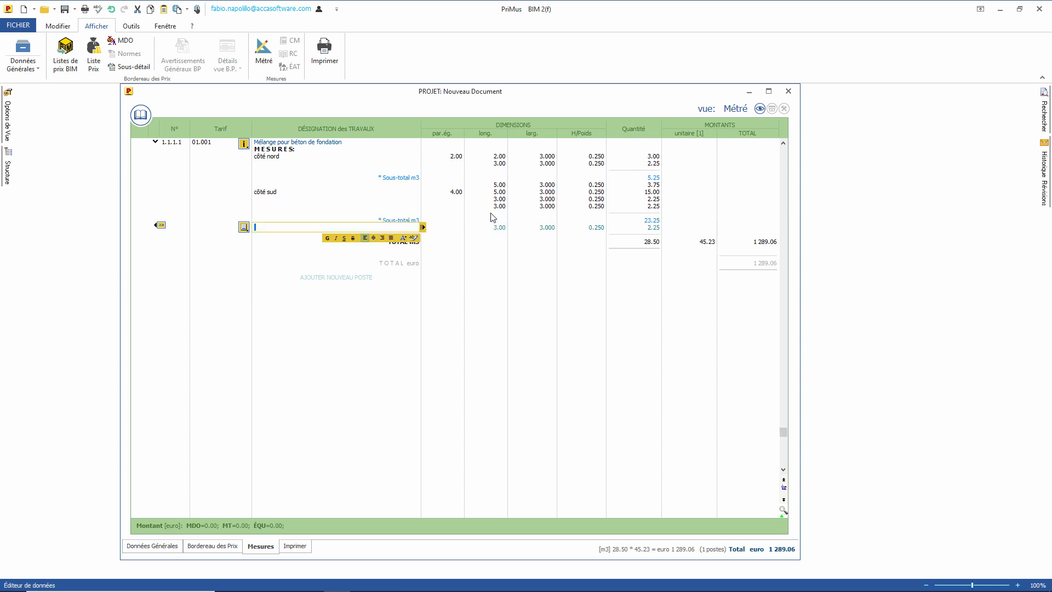
Step: Set the second côté nord line's length to 5
click(505, 163)
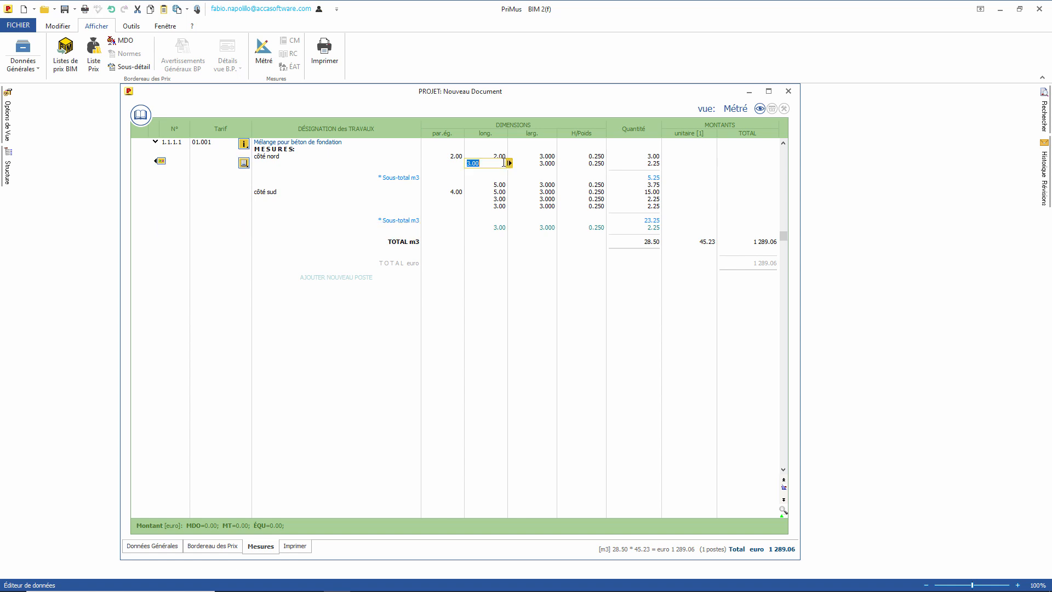
text(5)
key(Tab)
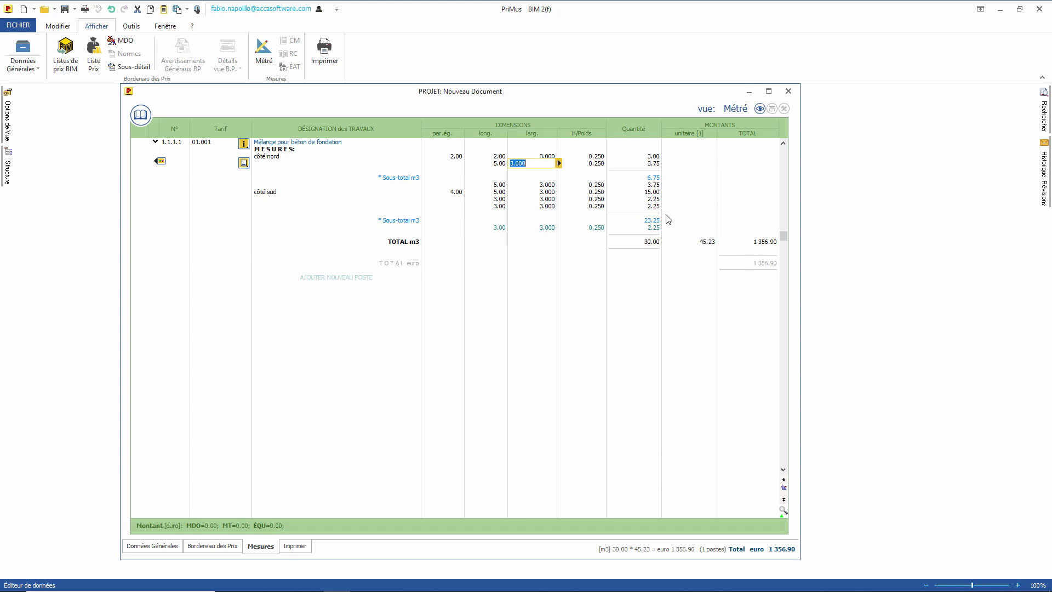
click(633, 327)
Step: Turn the second côté nord line into a -3.75 deduction and insert a blank line above it
click(453, 163)
click(466, 163)
click(473, 163)
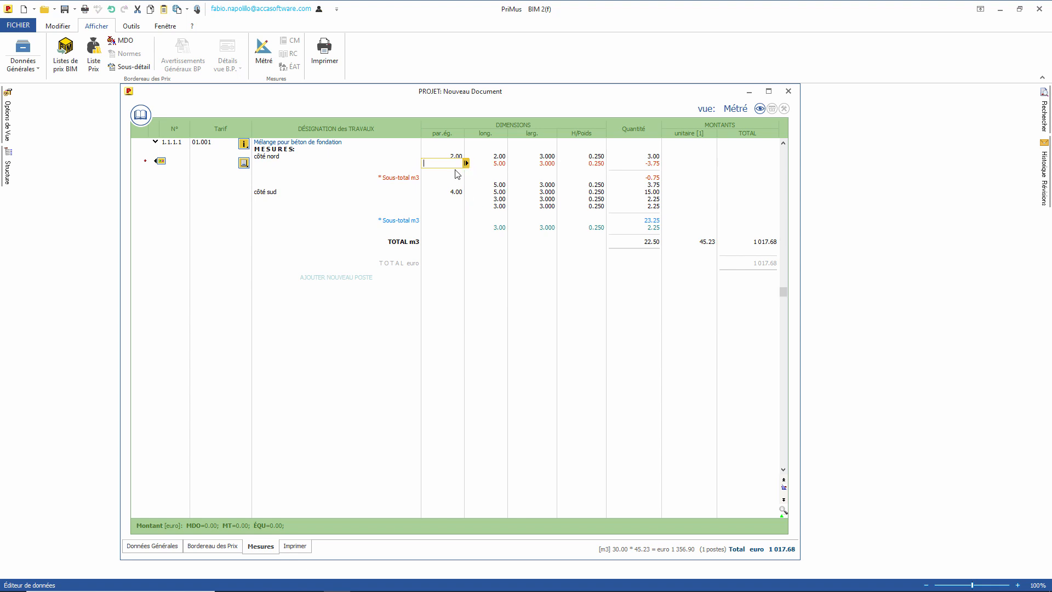
key(Insert)
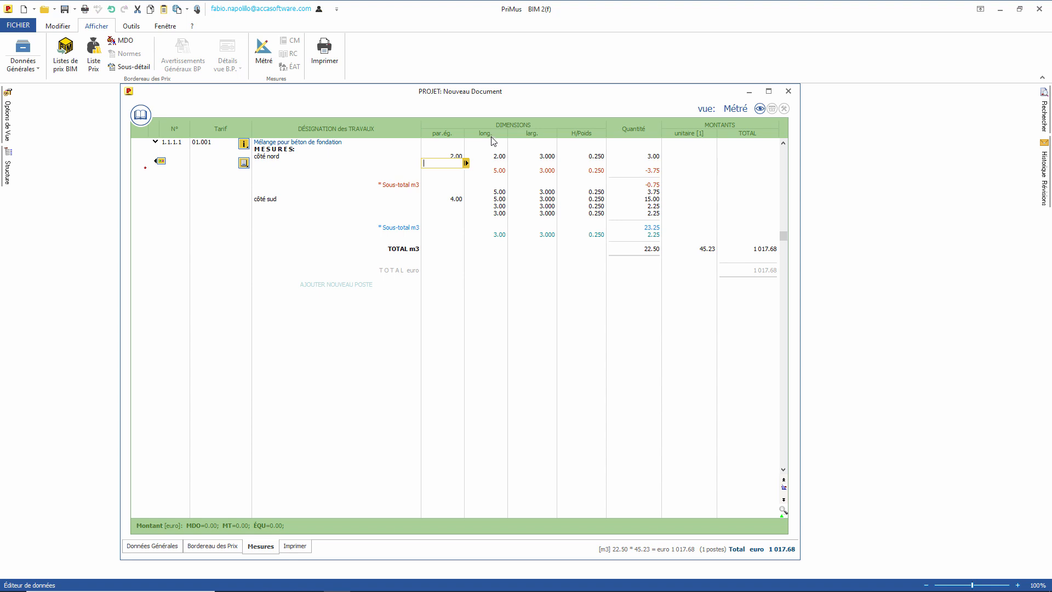
click(466, 163)
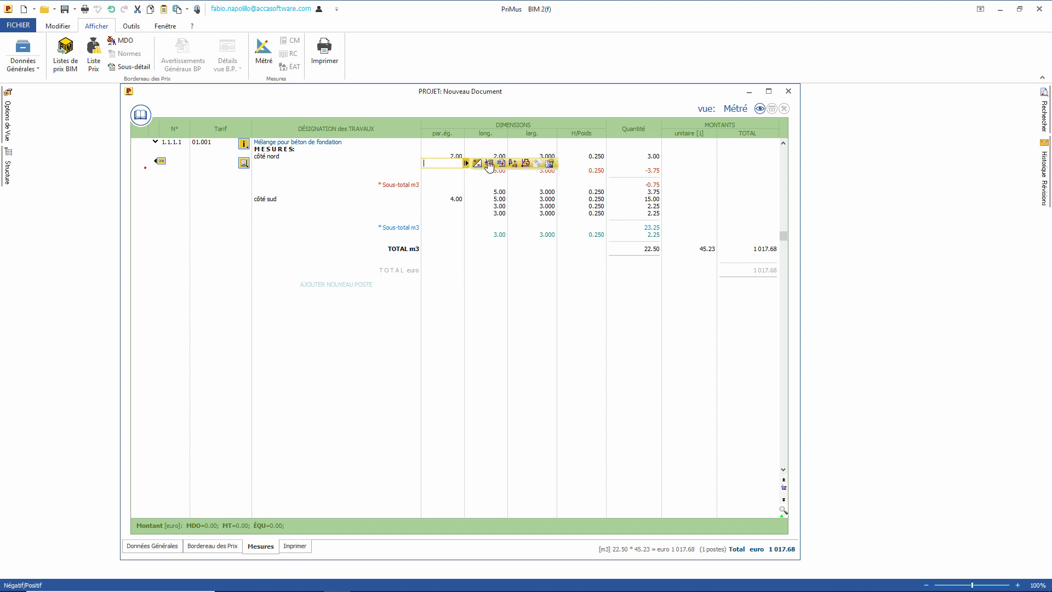
Step: Choose PriMus-TO as the CAD program for measuring the blank line
click(525, 163)
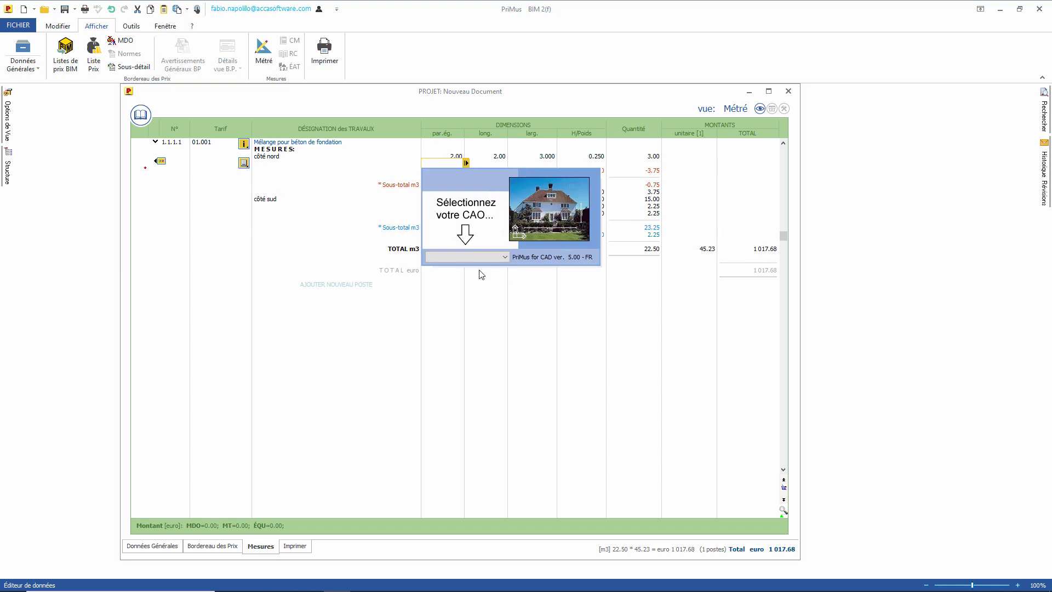
click(468, 255)
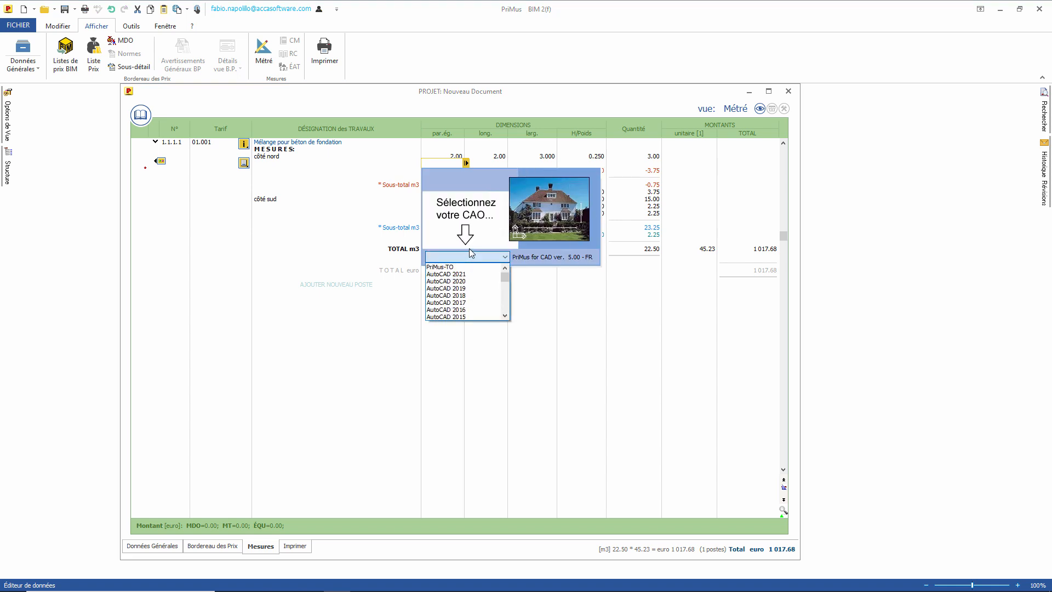
drag(505, 278, 478, 260)
click(460, 267)
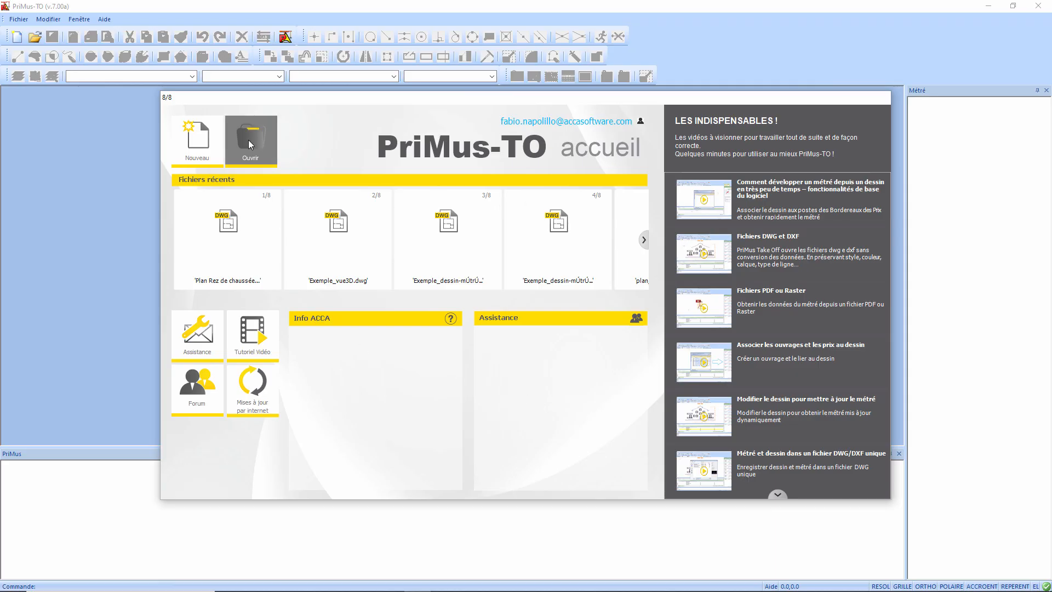
Step: Open Plan Rez de chaussée.dwg in PriMus-TO and pick the room rectangle
click(250, 139)
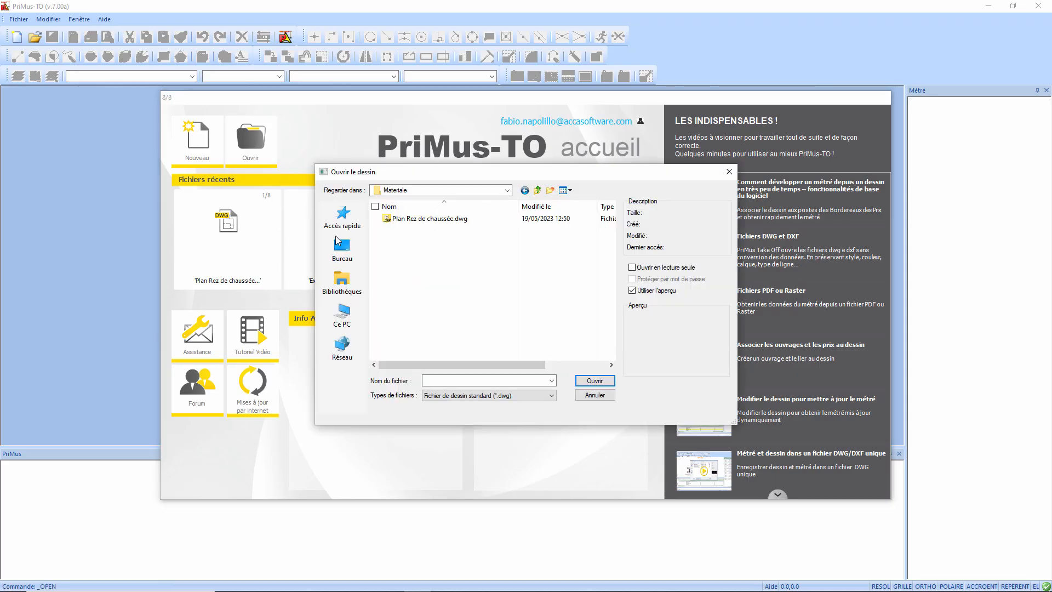
click(433, 219)
click(594, 380)
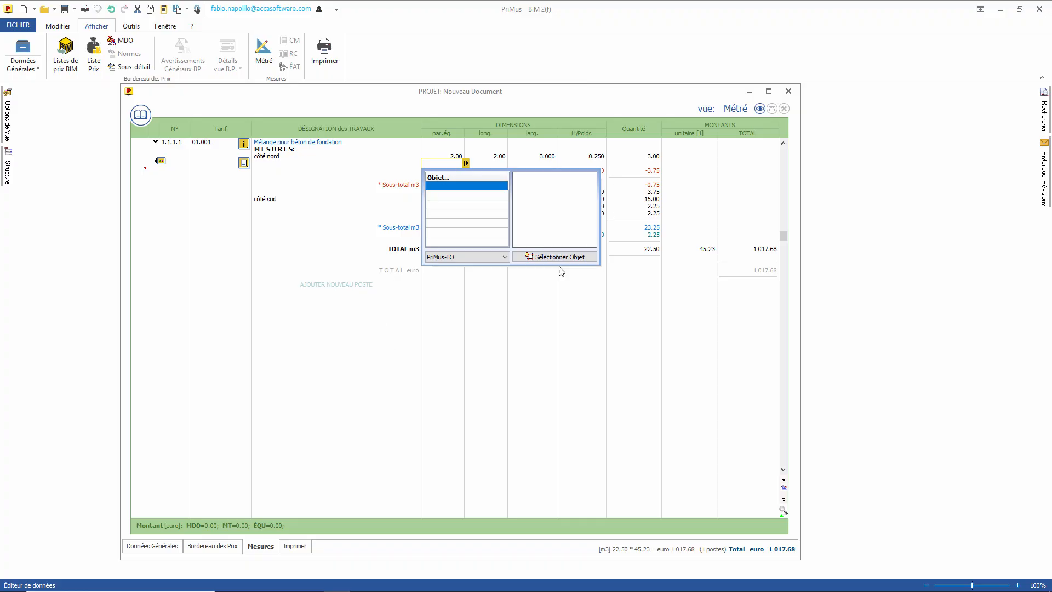
click(551, 258)
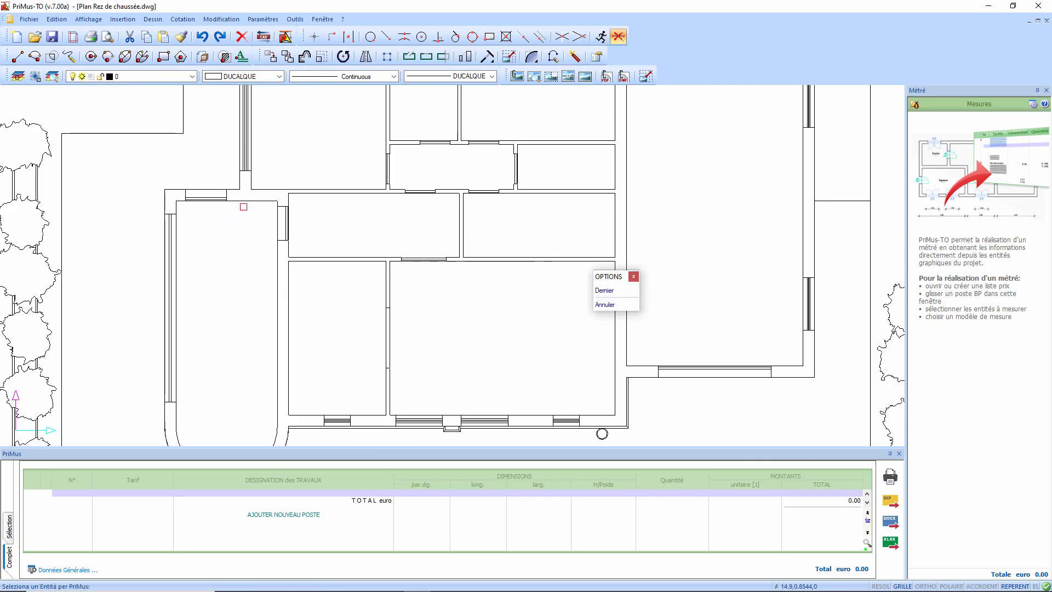
click(277, 221)
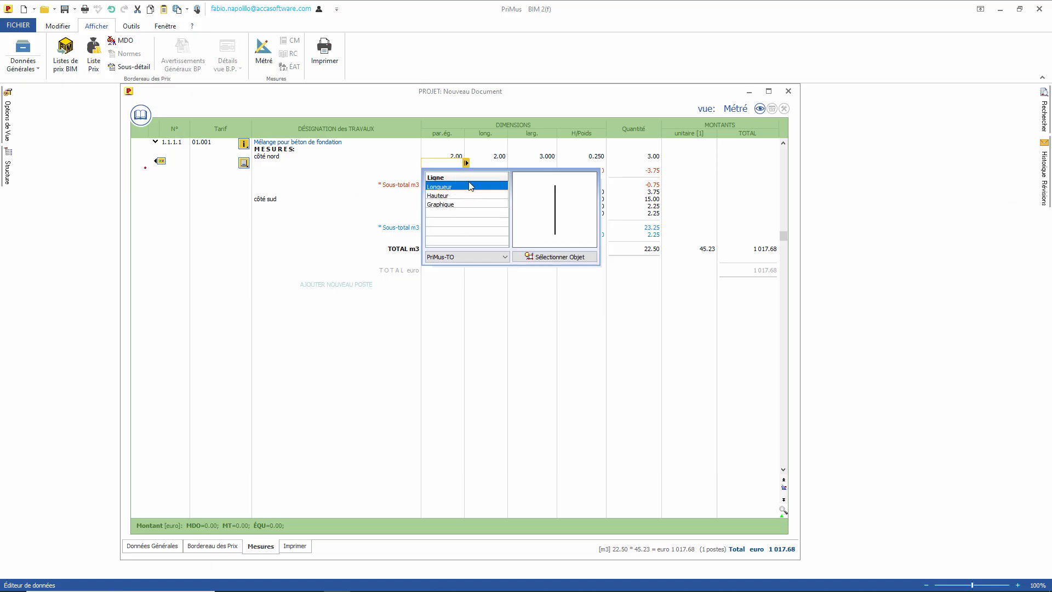
click(551, 260)
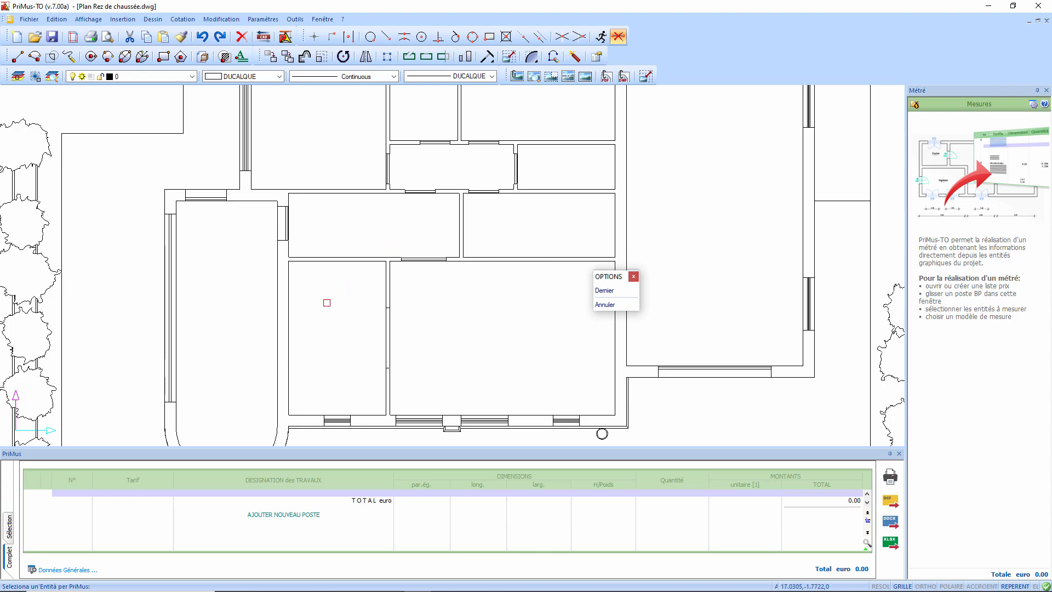
click(289, 324)
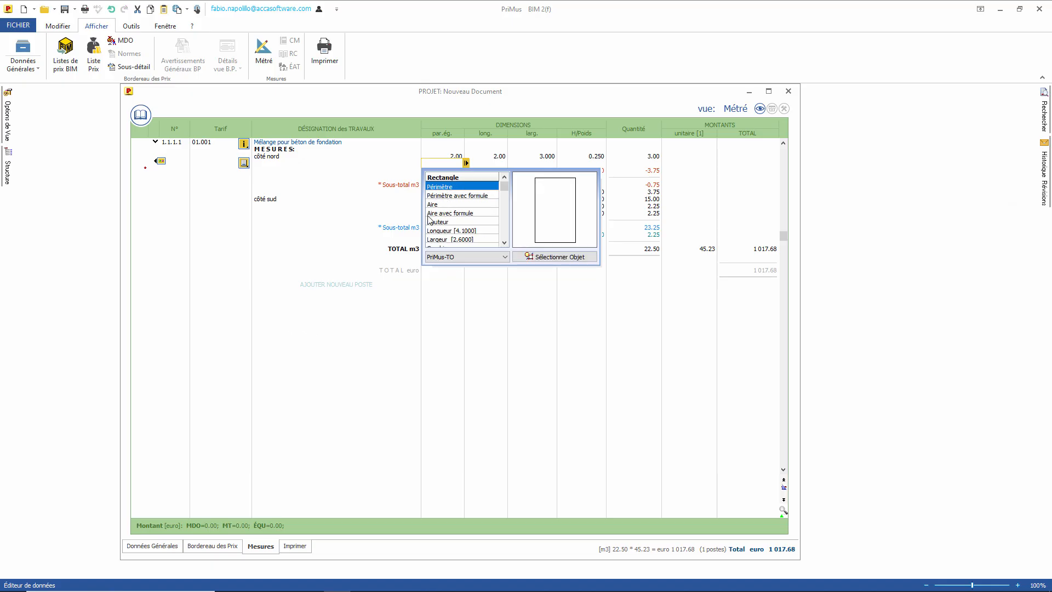
Step: Insert the room's 4.10 × 2.60 formula (10.66) and its sketch, then preview the Devis
click(504, 243)
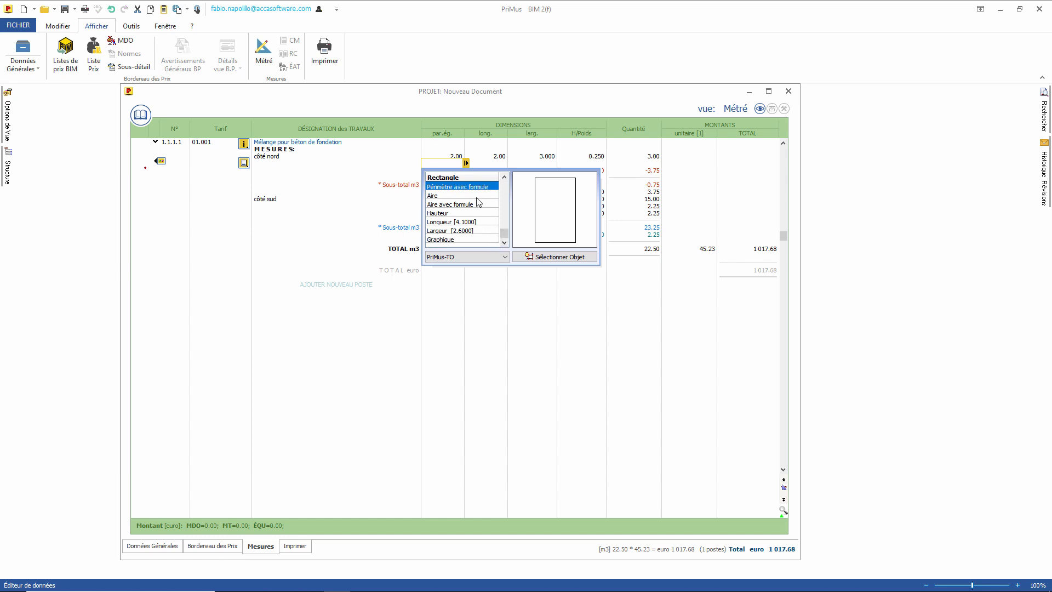
double_click(445, 204)
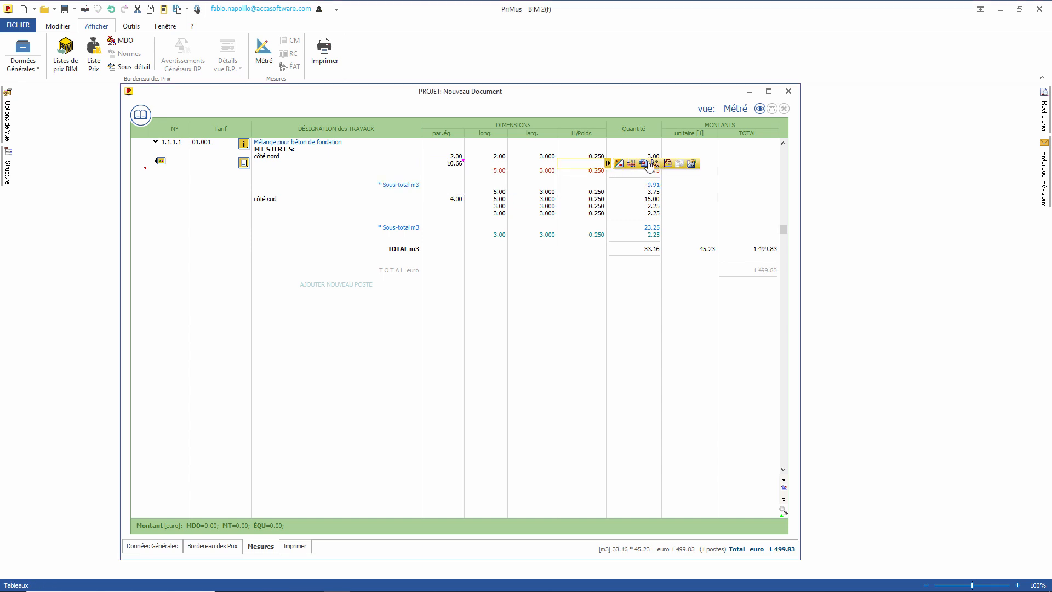
click(664, 162)
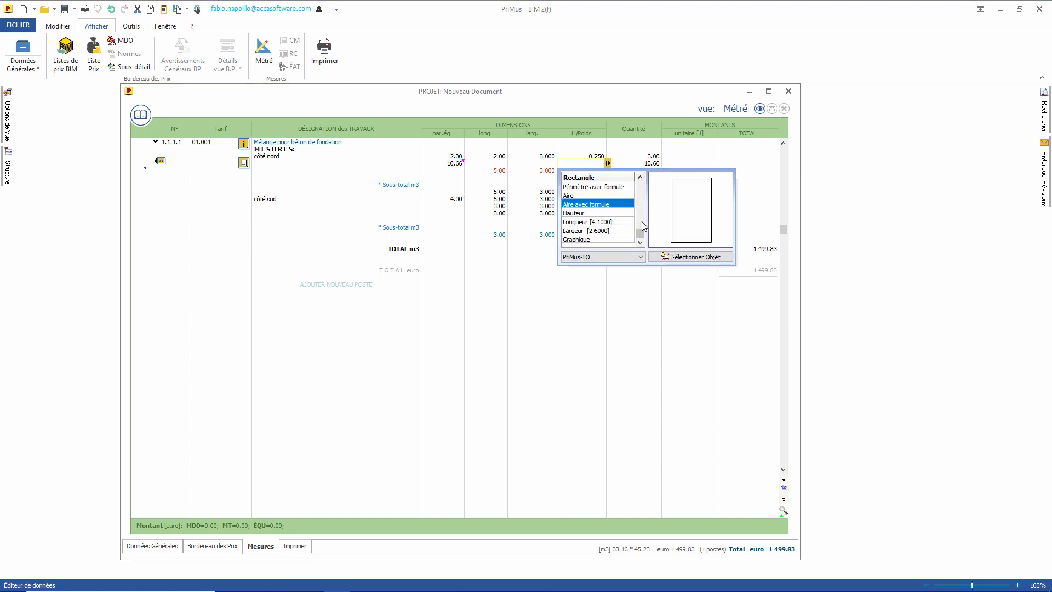
click(618, 241)
double_click(615, 241)
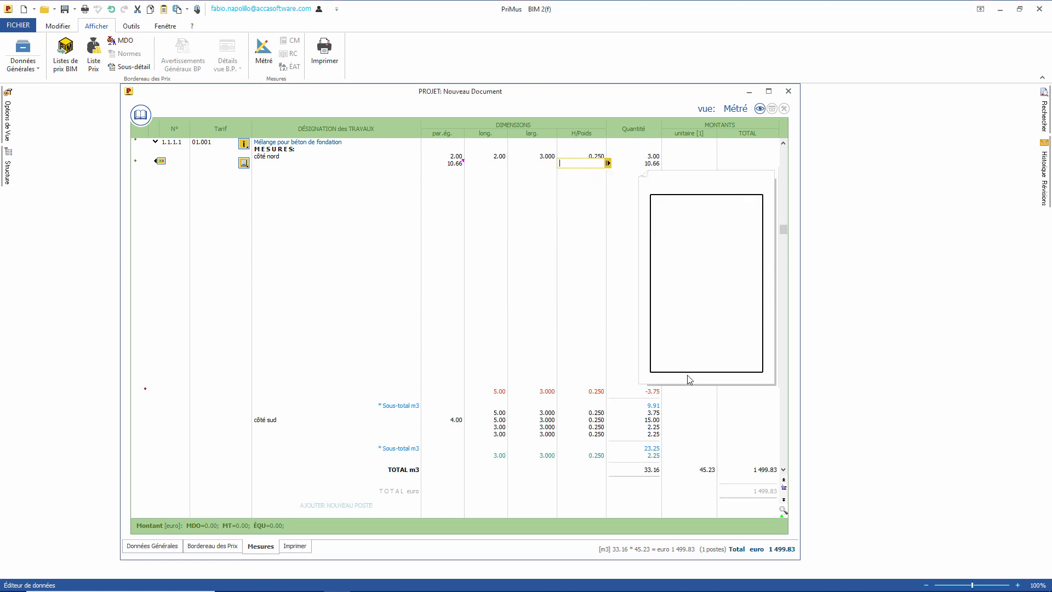
key(Return)
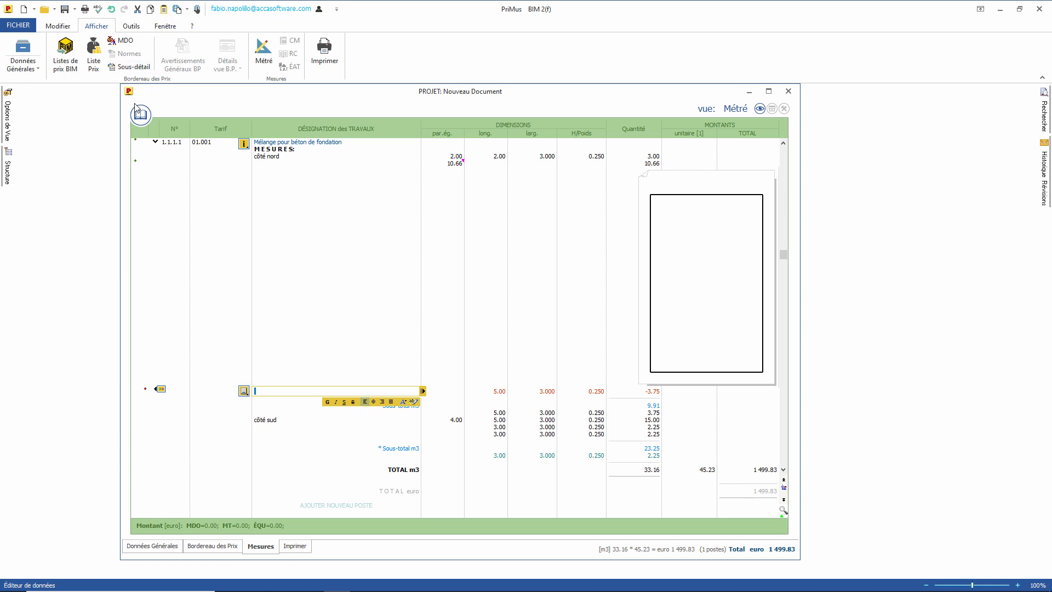
click(86, 15)
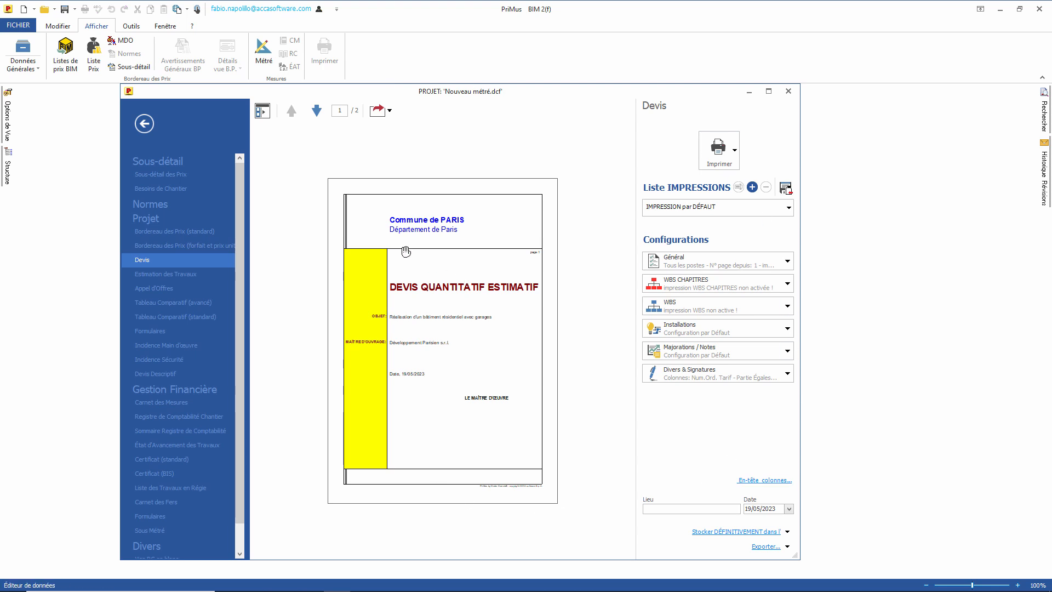
Step: Page through the Devis estimate preview, then close it and return to the Mesures sheet
click(318, 113)
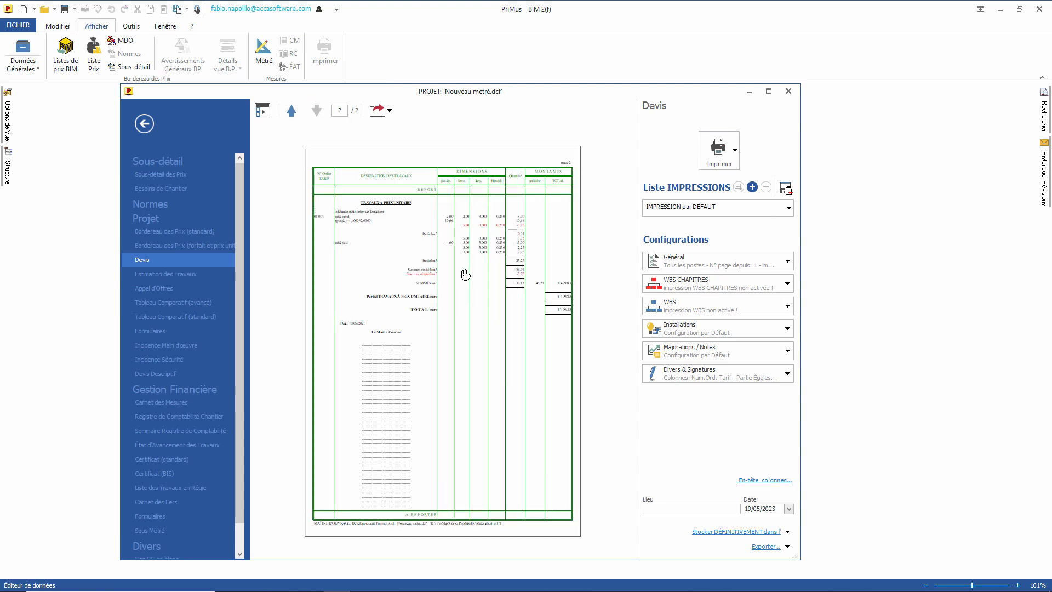
scroll(465, 275, up, 3)
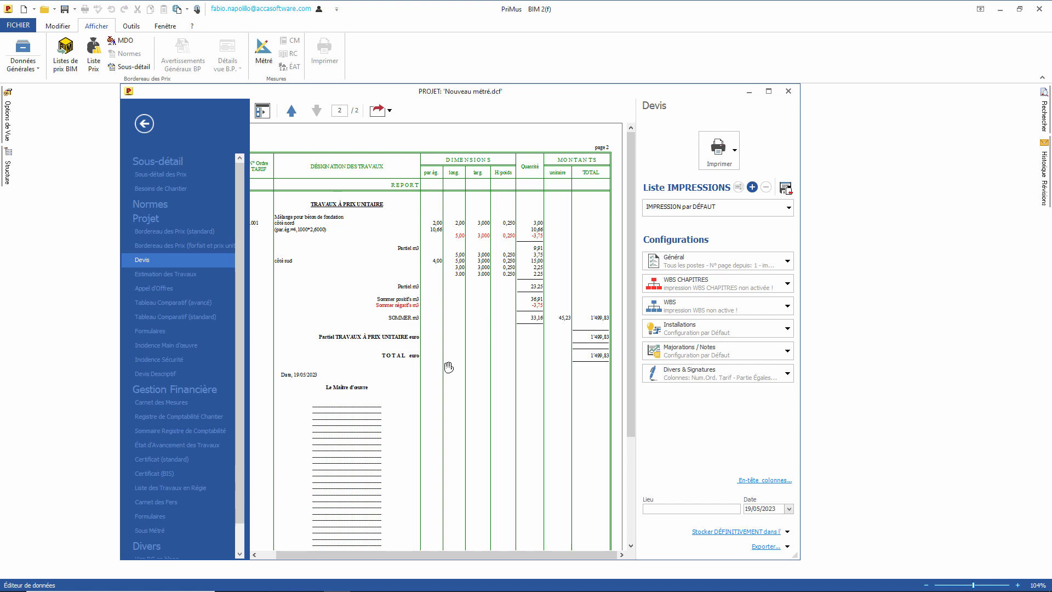
key(Escape)
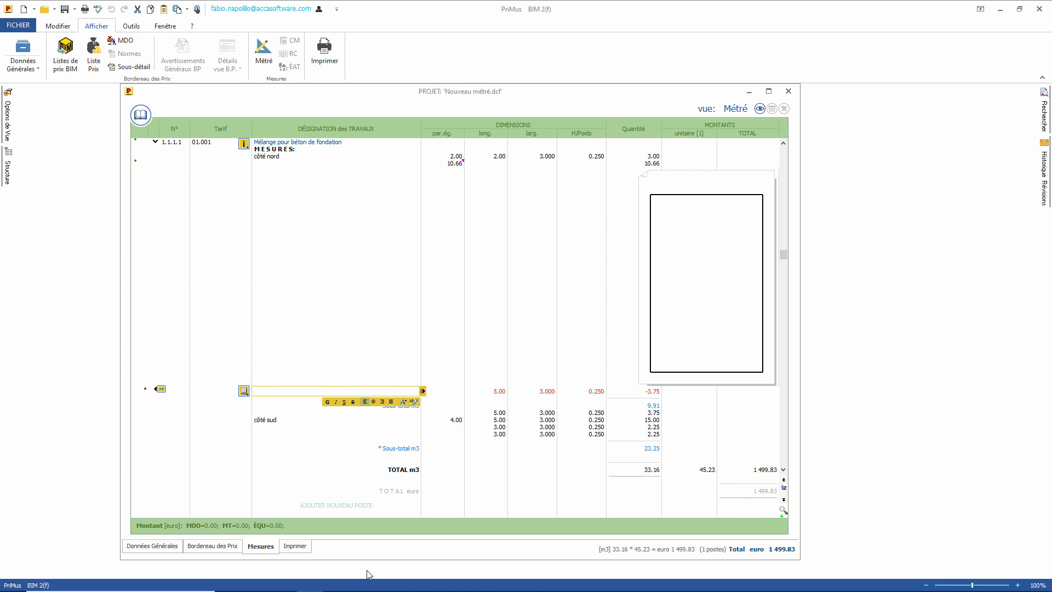
click(207, 547)
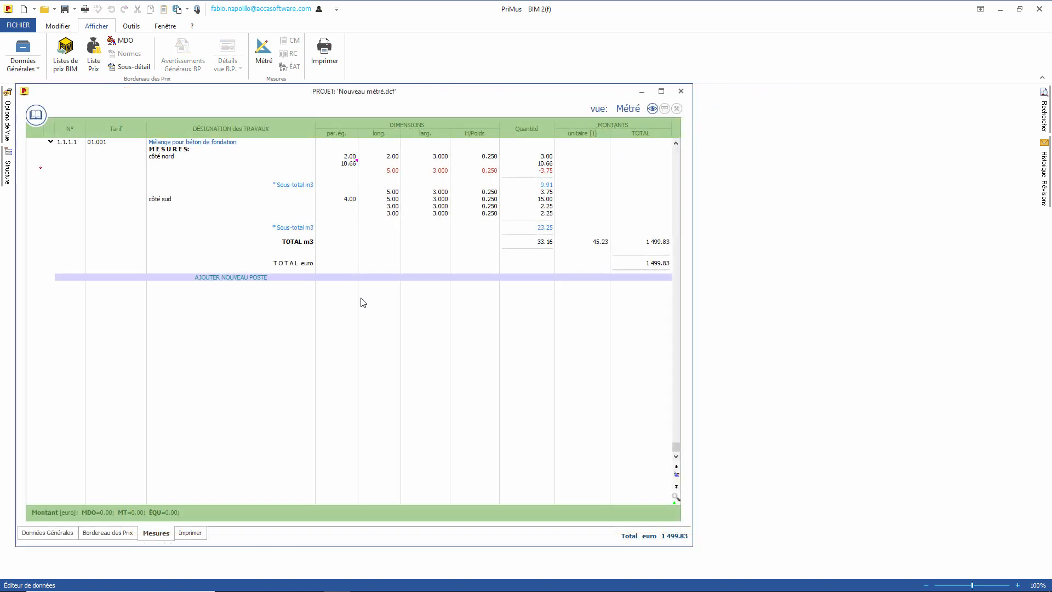
Step: Open Exemple Liste de prix.dcf and place it to the right of the project
click(44, 10)
click(69, 23)
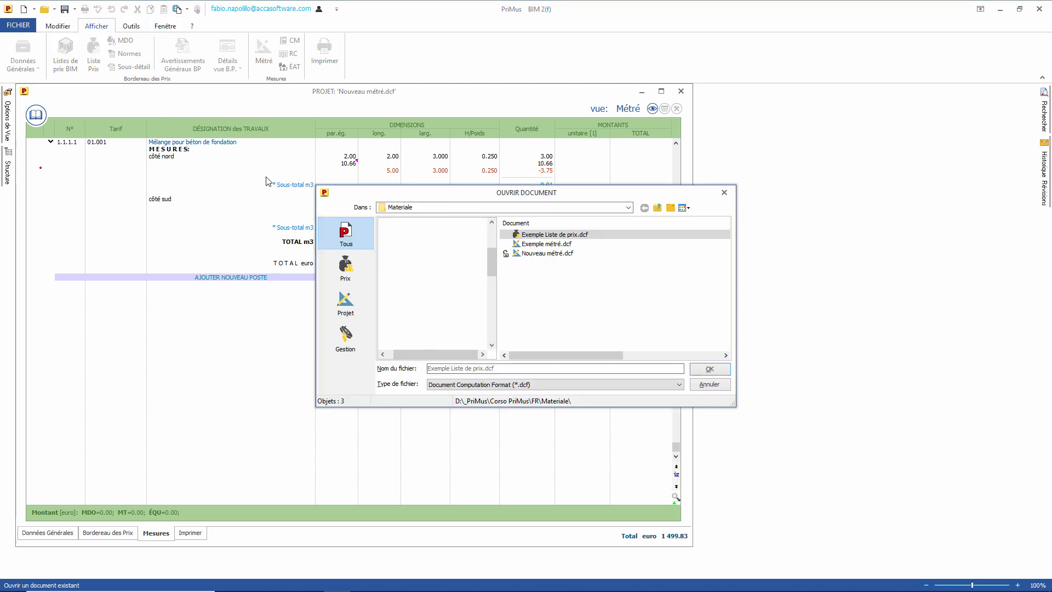
double_click(550, 236)
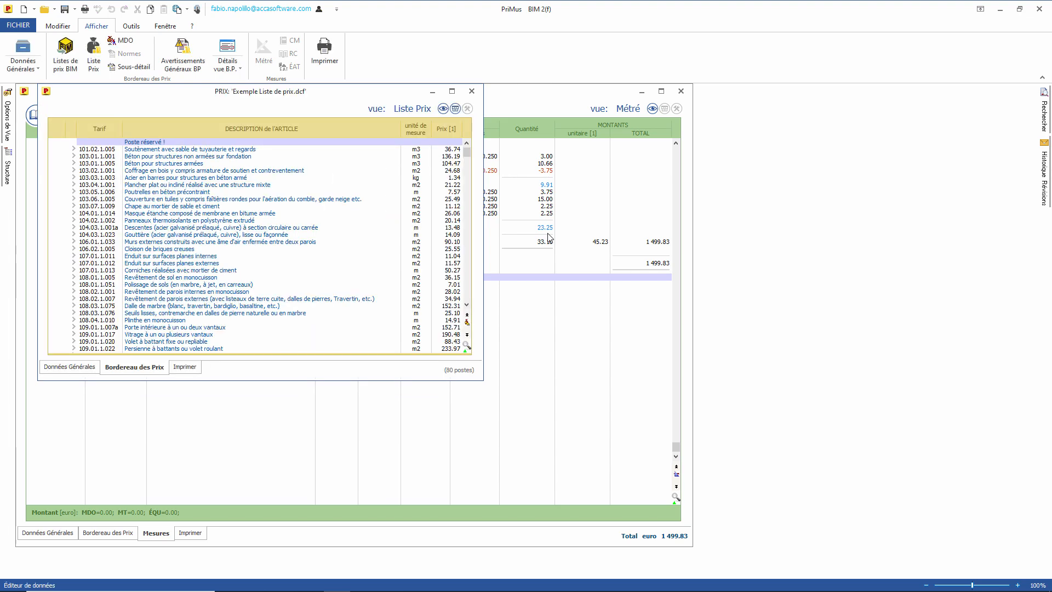
drag(207, 86, 754, 89)
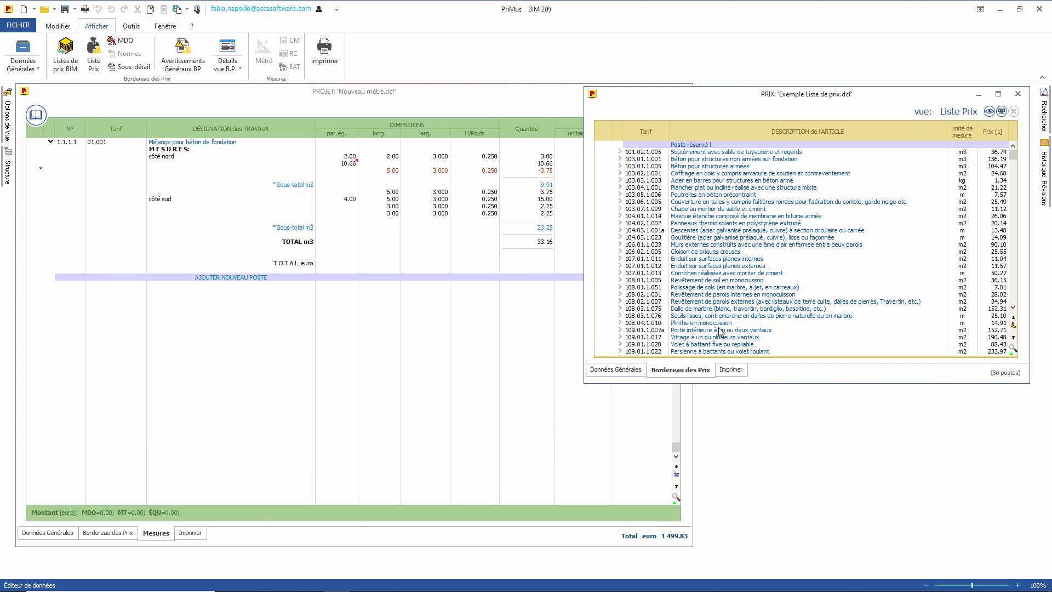
Step: Expand and collapse price items such as 103.06.1.005 and 104.03.1.023 to view their prices
click(619, 202)
click(620, 251)
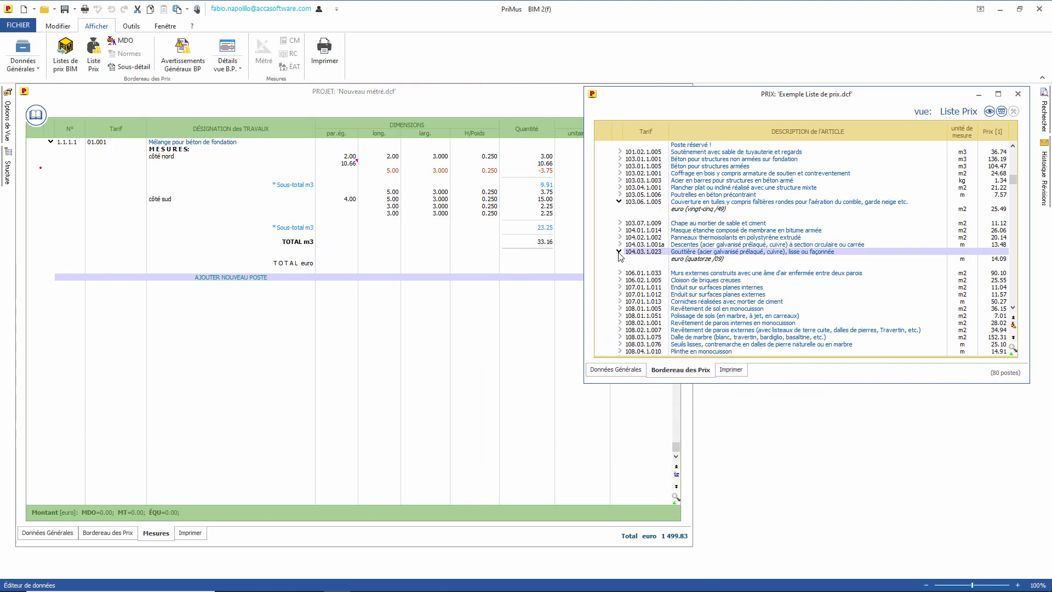
click(619, 302)
click(620, 201)
click(621, 238)
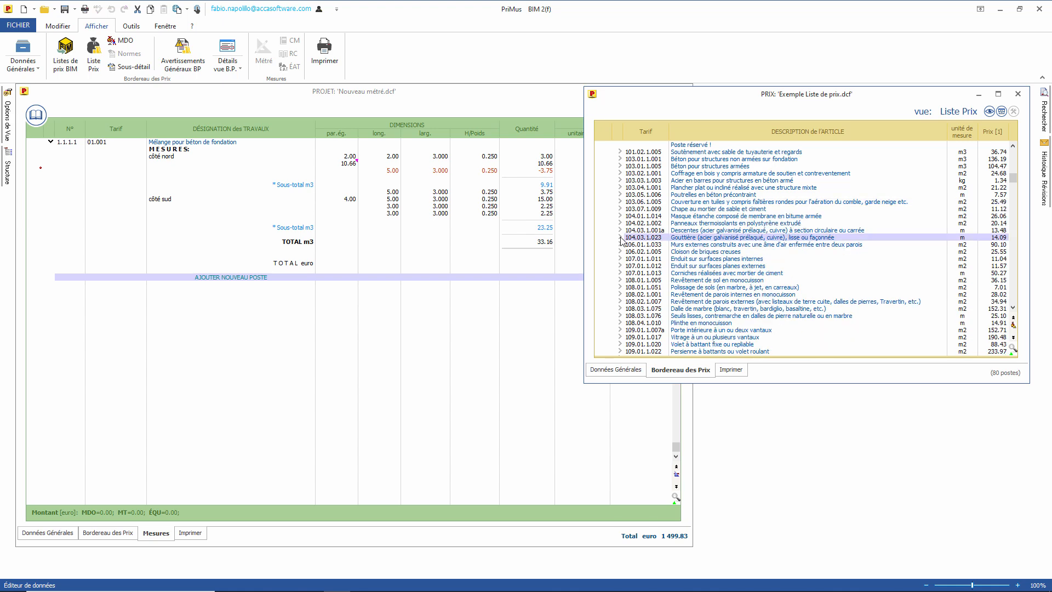
scroll(842, 301, down, 1)
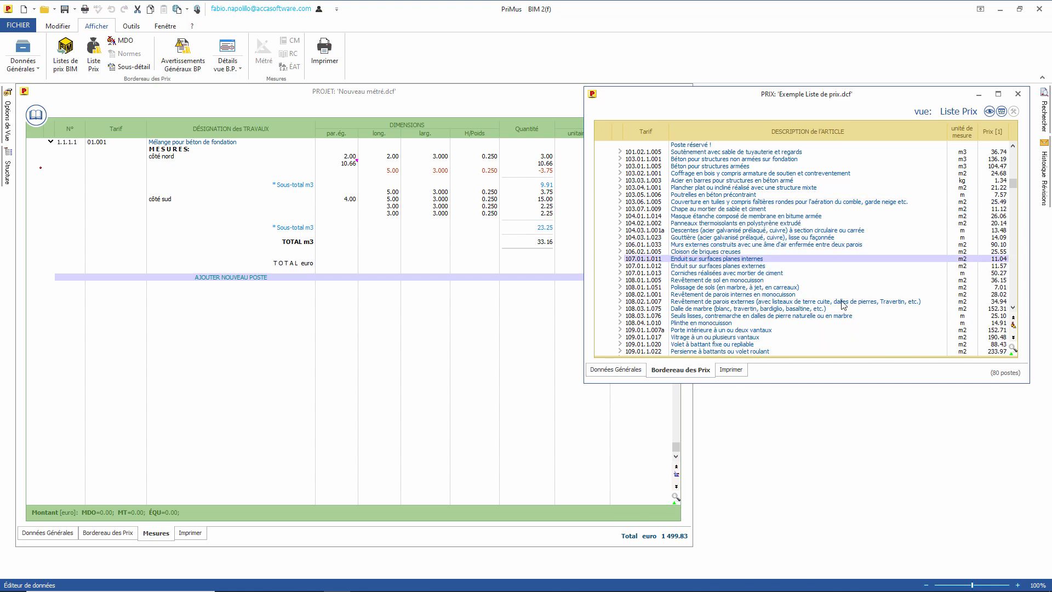
Step: Search the price list for 'Parois ex' and drag 108.02.1.007 toward the measurements
click(1013, 349)
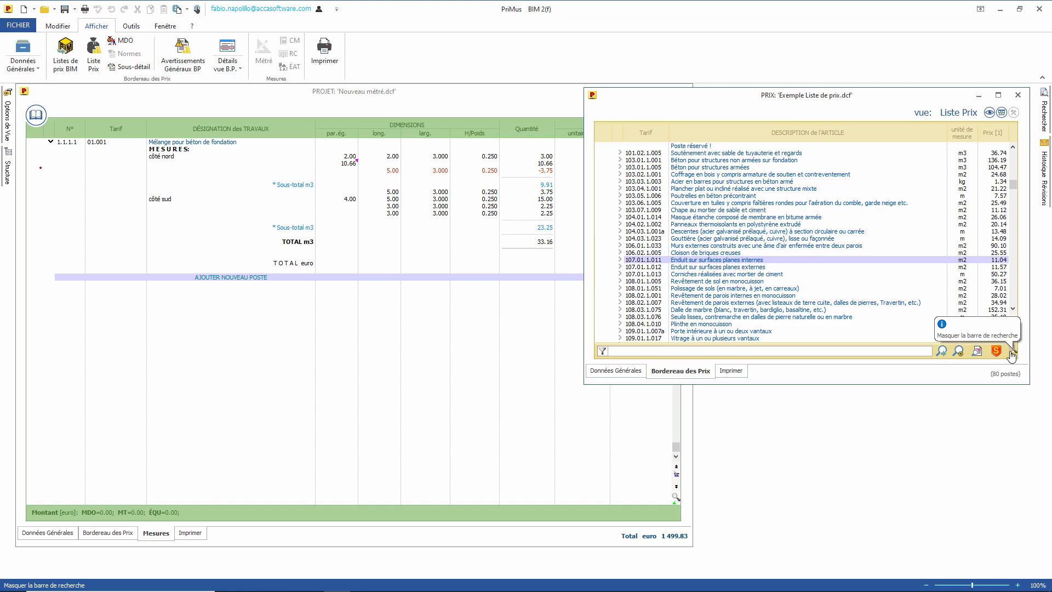
click(775, 351)
text(Parois )
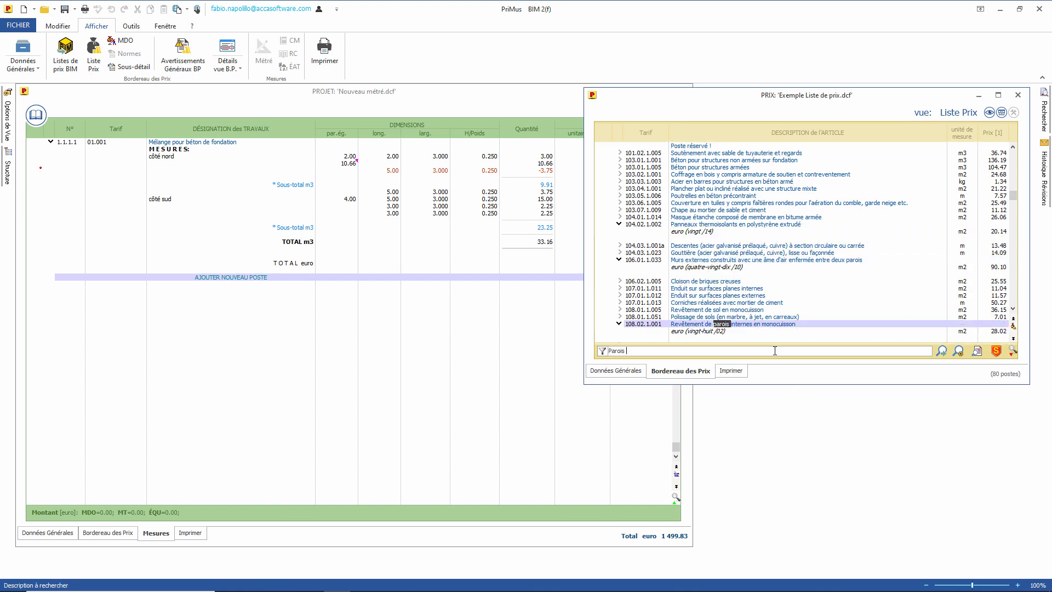
text(ext)
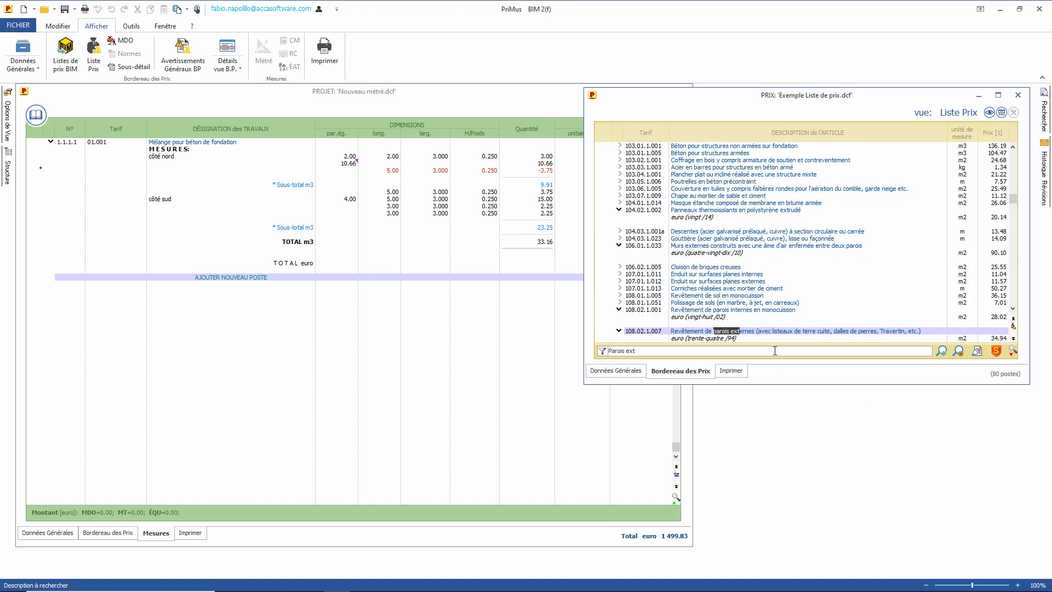
drag(756, 332, 486, 341)
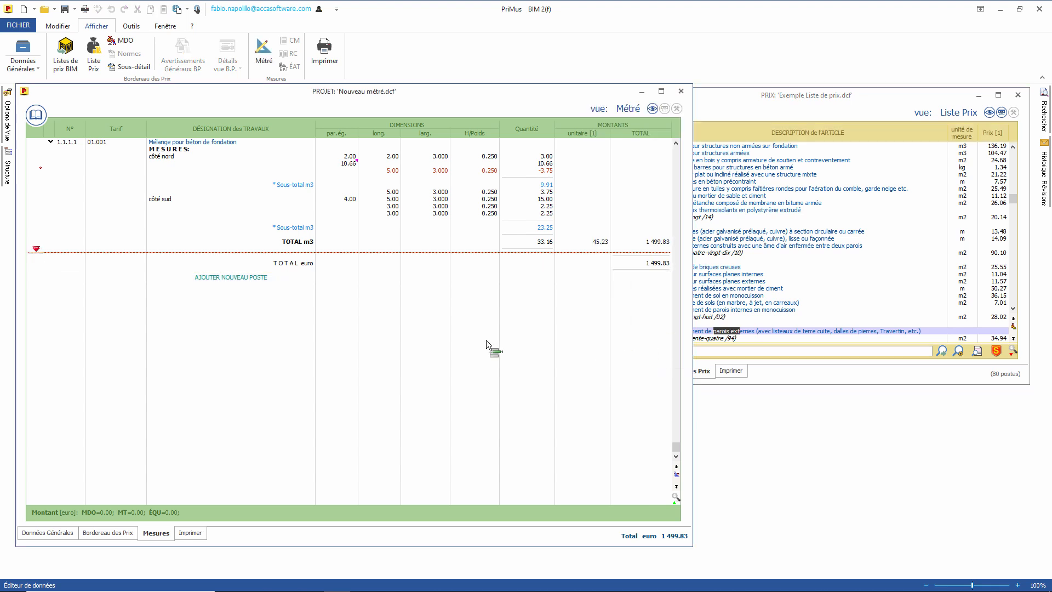
Step: Drop the cladding item below the first item and assign it to WBS 3.2.1 Maçonneries
drag(294, 293, 340, 280)
drag(300, 333, 265, 324)
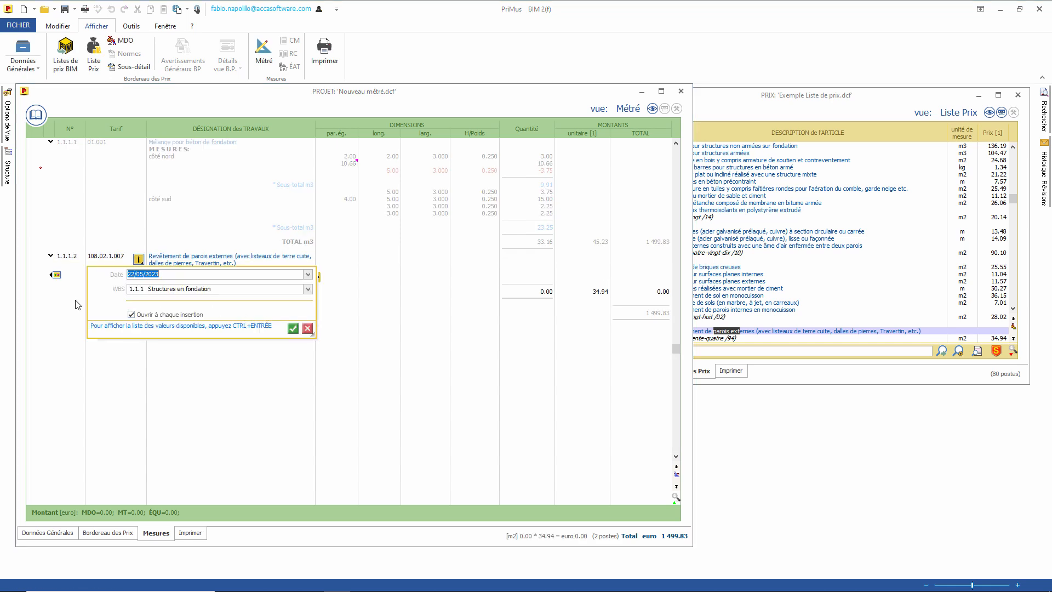
click(309, 290)
click(181, 420)
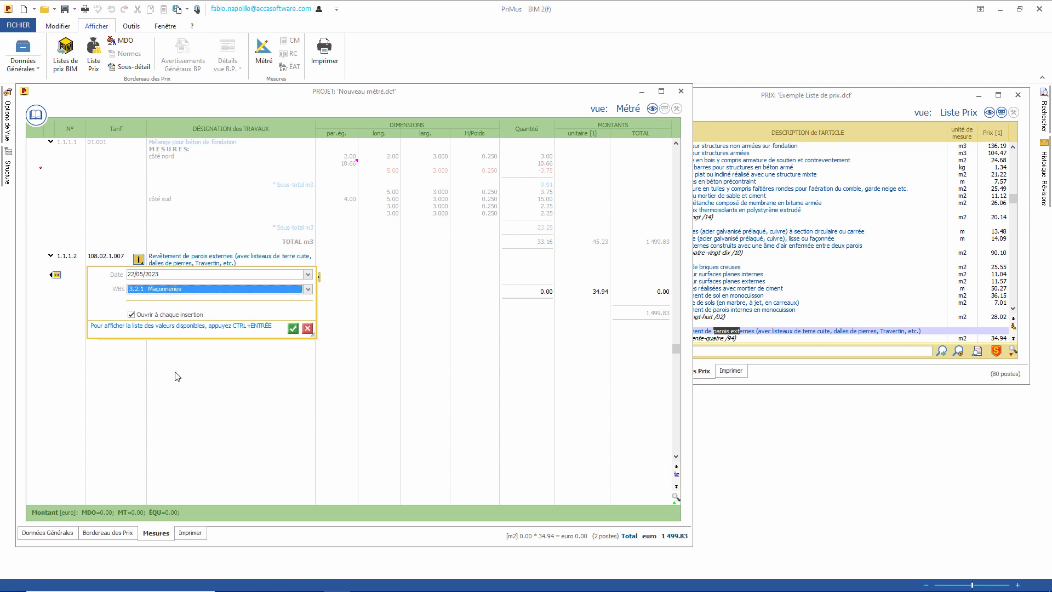
click(291, 329)
Step: Enter measurement values 2, 5, 3 and 0.25 for 7.50 m2, then show the price list
text(2)
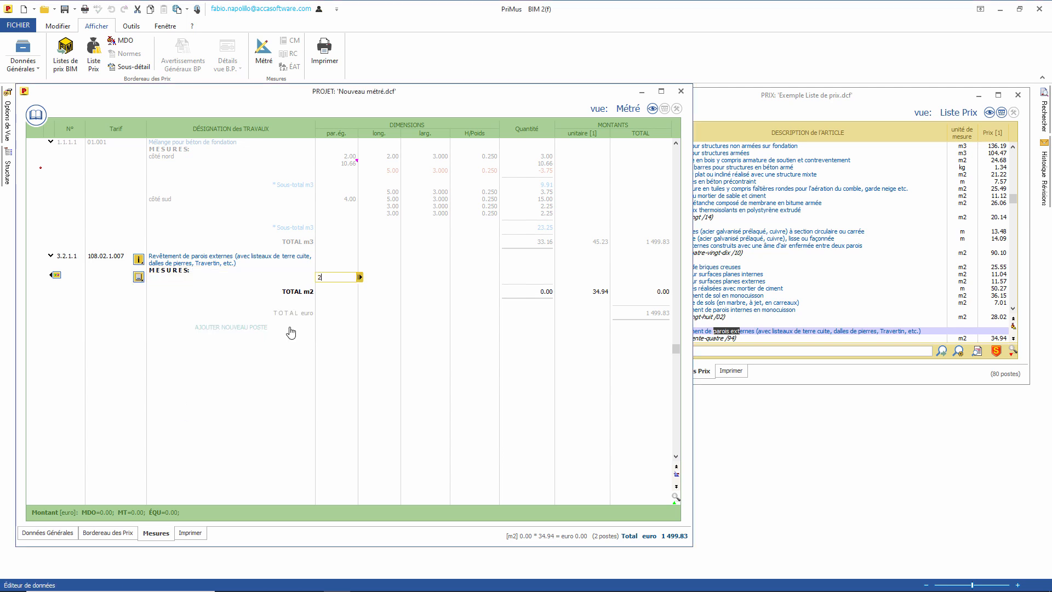
key(Tab)
text(5)
key(Tab)
text(3)
key(Tab)
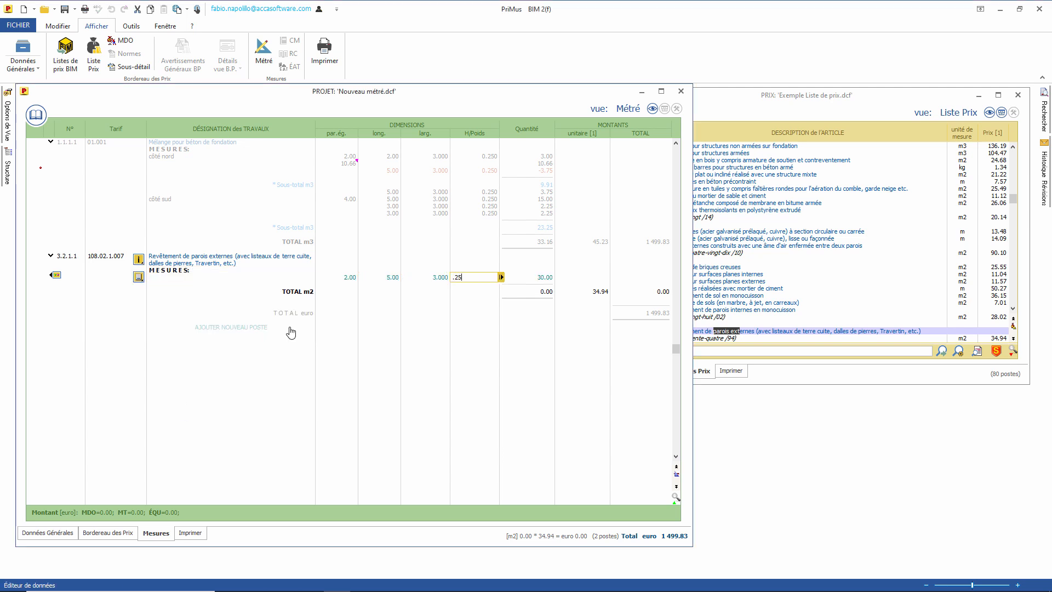
key(Return)
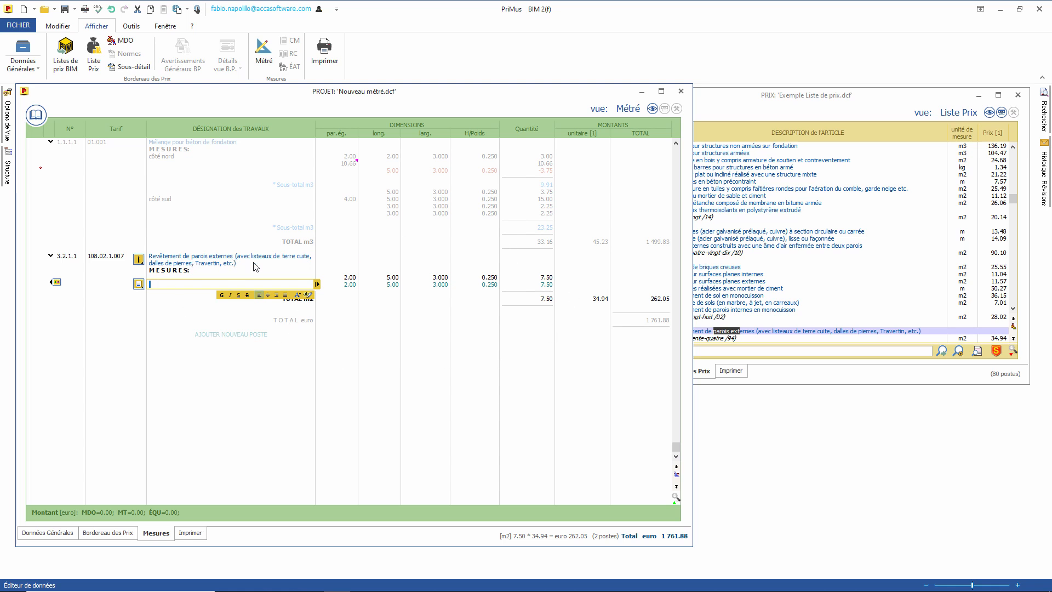
click(104, 533)
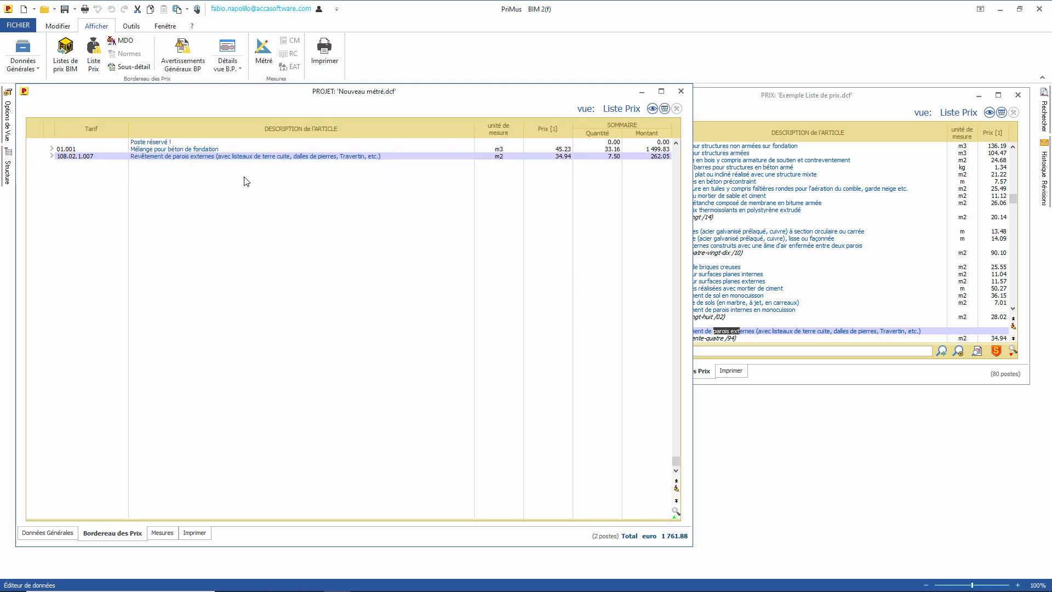
Step: Open the price-list entry behind the 3.2.1.1 cladding item for editing
double_click(216, 157)
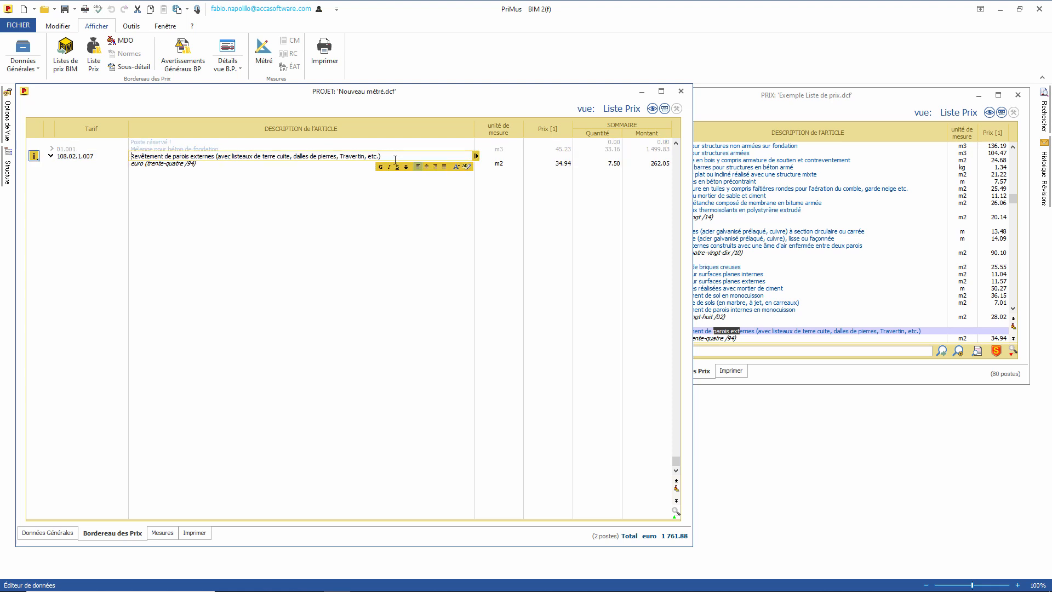
key(Tab)
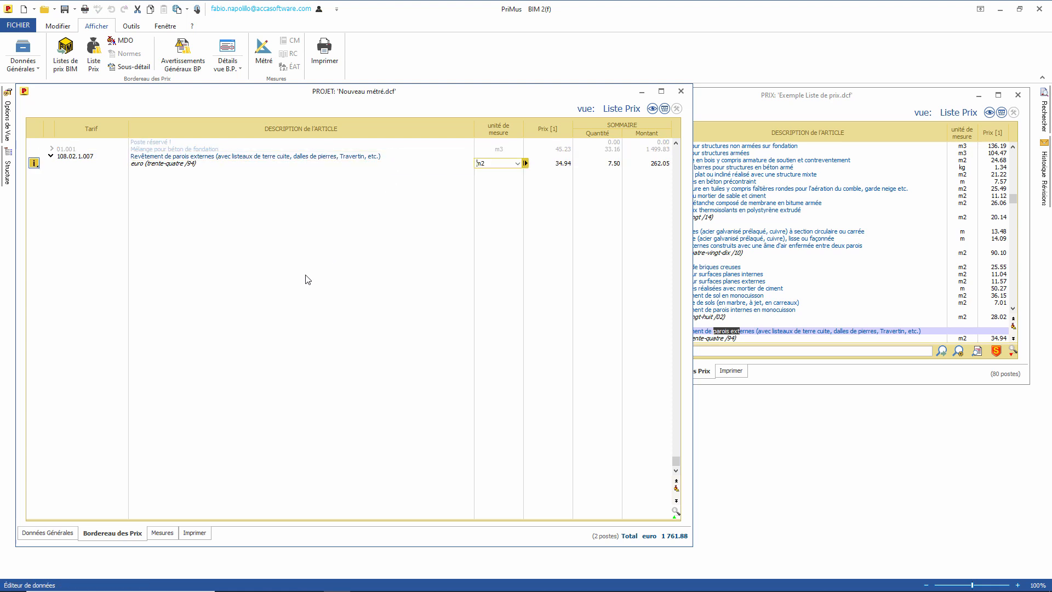
click(162, 533)
click(196, 261)
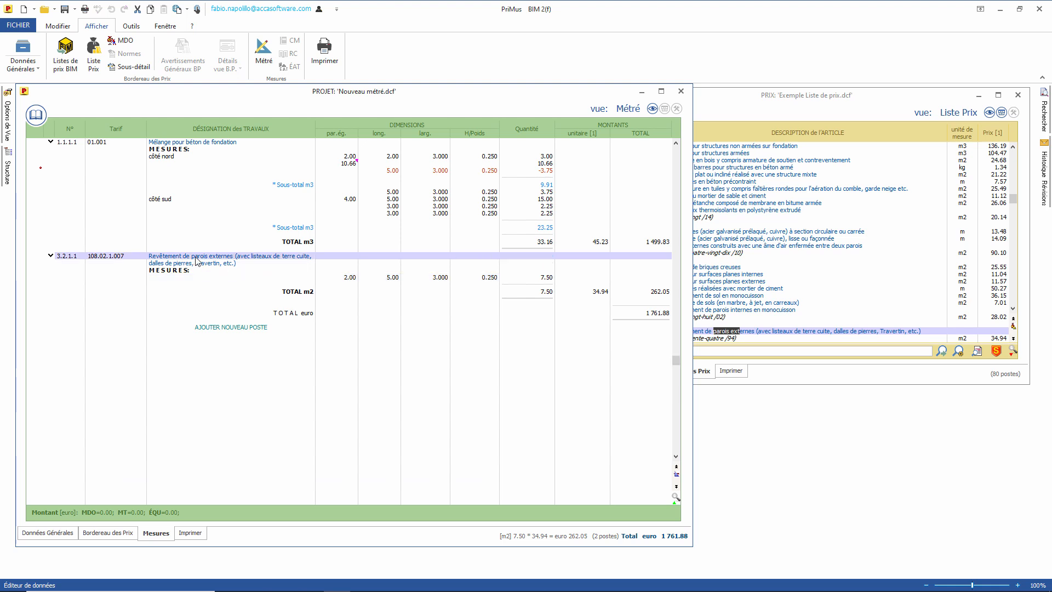
right_click(195, 261)
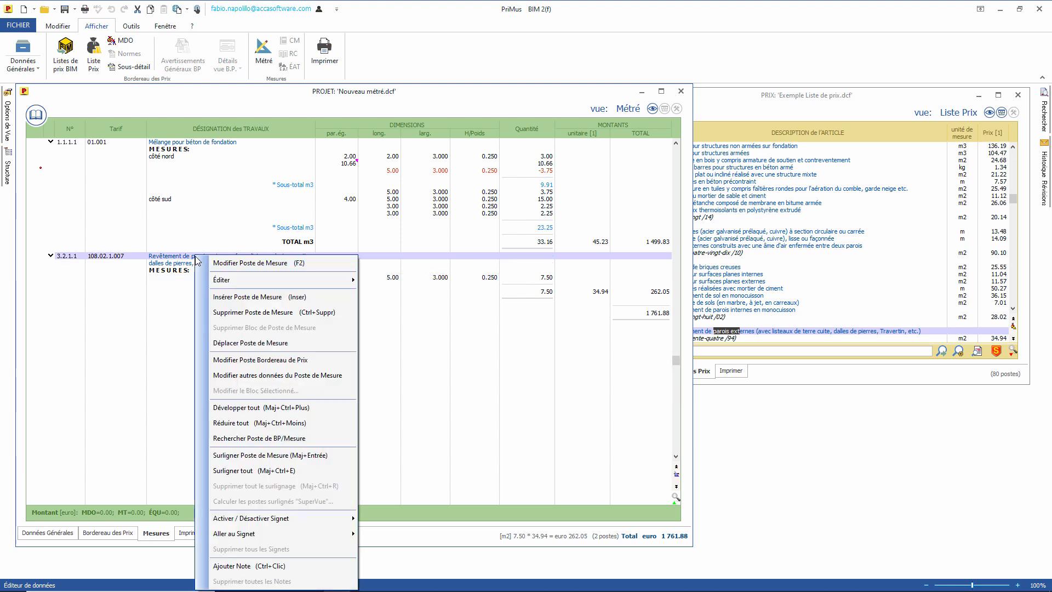
click(282, 361)
Step: Shorten the description to 'Revêtement de parois externes' and set the unit price to 35.27
drag(233, 294, 439, 294)
key(Delete)
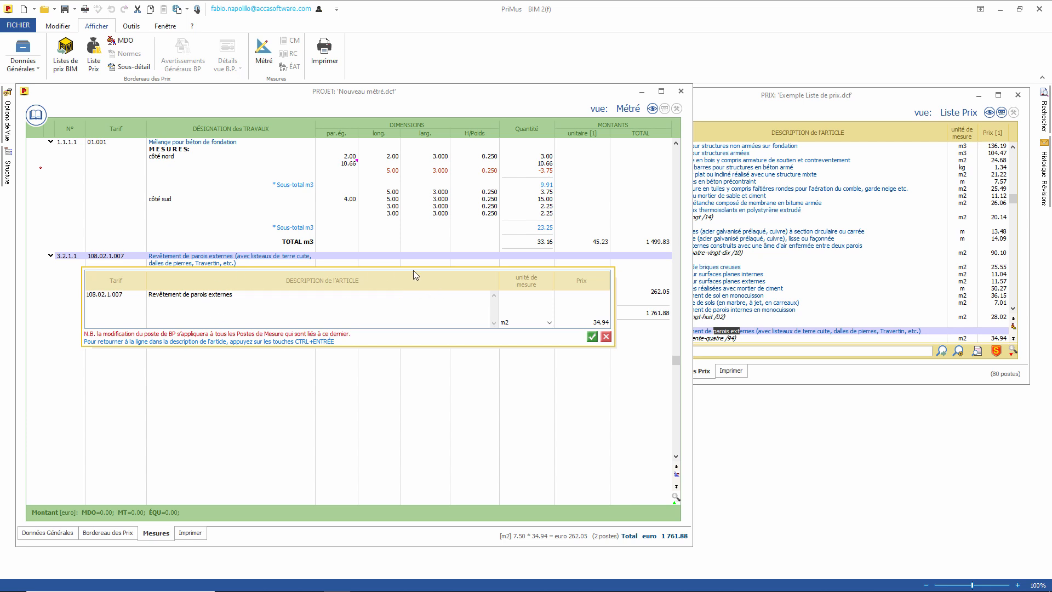
click(576, 323)
text(35.27)
click(592, 336)
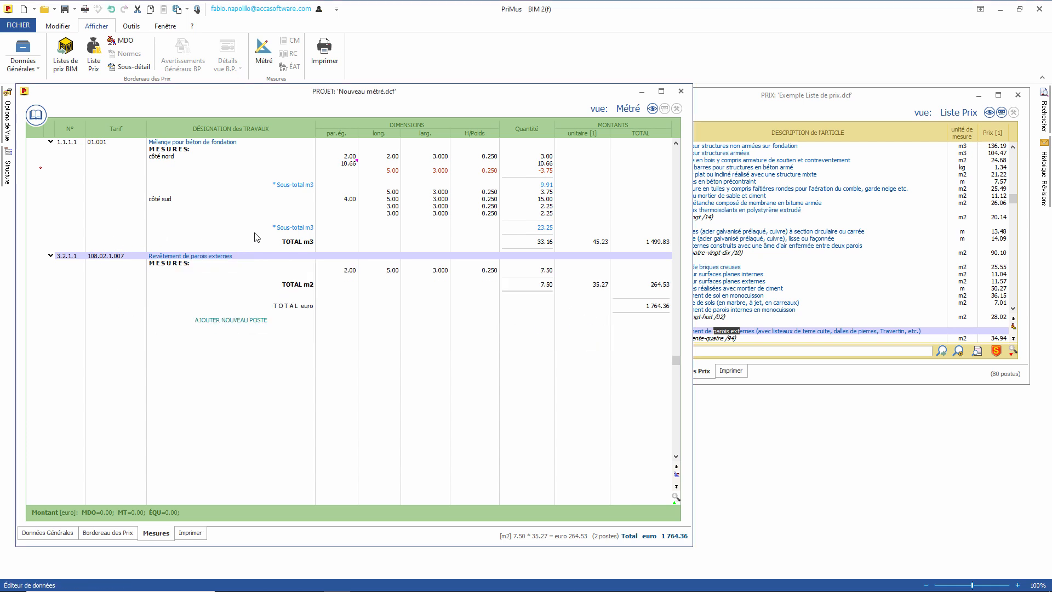
click(99, 532)
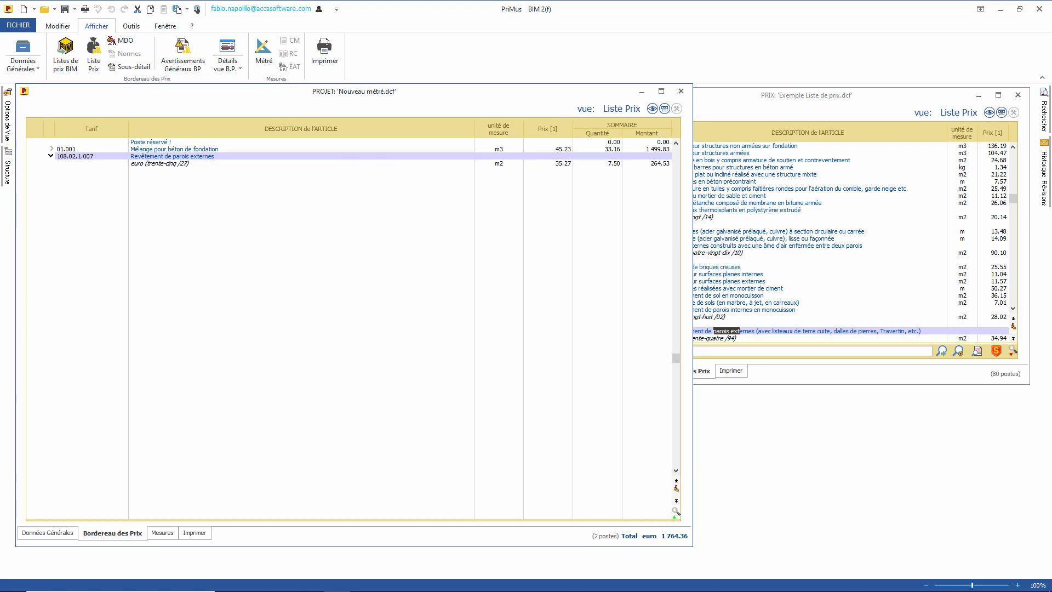
Step: Copy rows A2:D7 from the Excel price list Liste de prix.xlsx
drag(0, 198, 795, 71)
drag(533, 227, 920, 289)
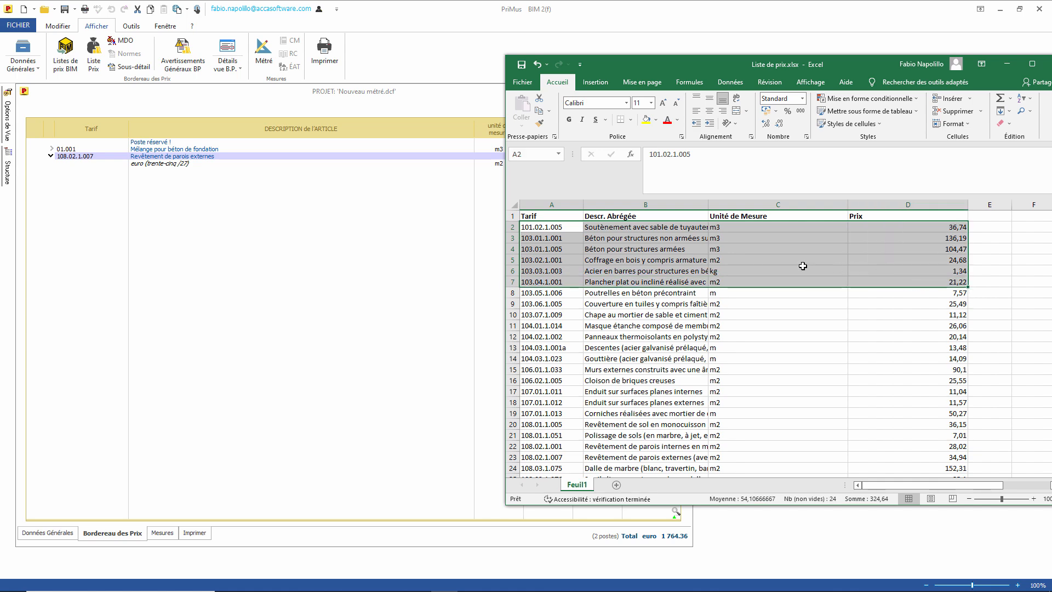
right_click(673, 258)
click(692, 279)
Step: Paste the six rows into the PriMus project price list and return to Mesures
click(181, 203)
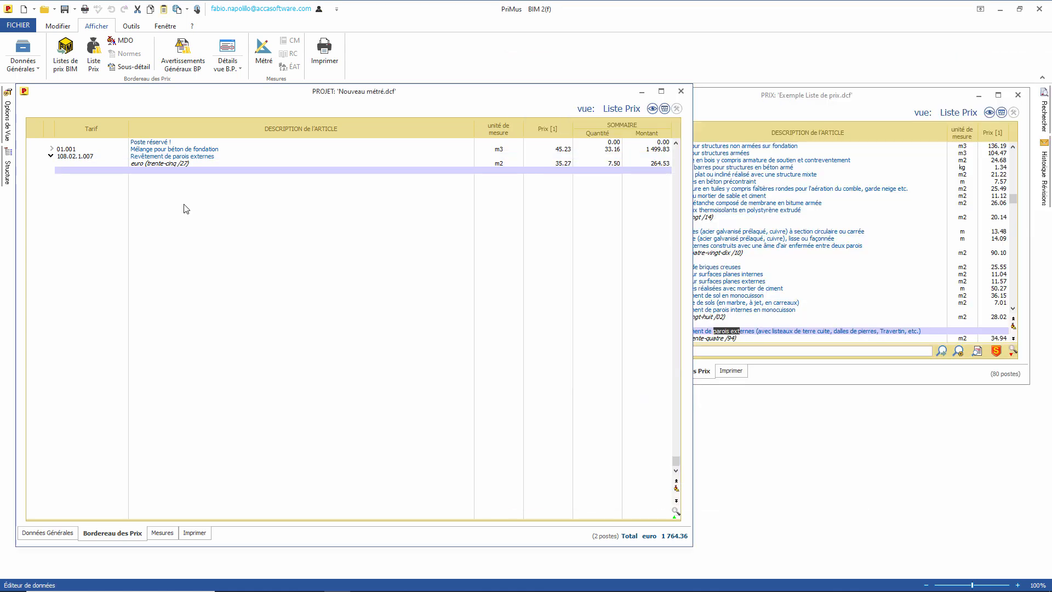
right_click(183, 203)
mouse_move(296, 215)
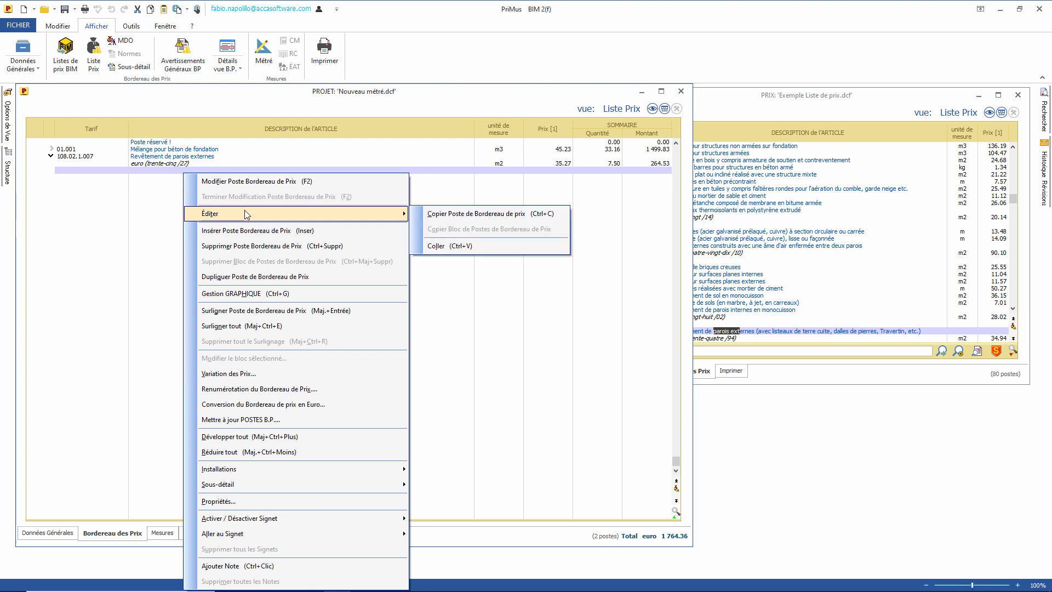
click(500, 246)
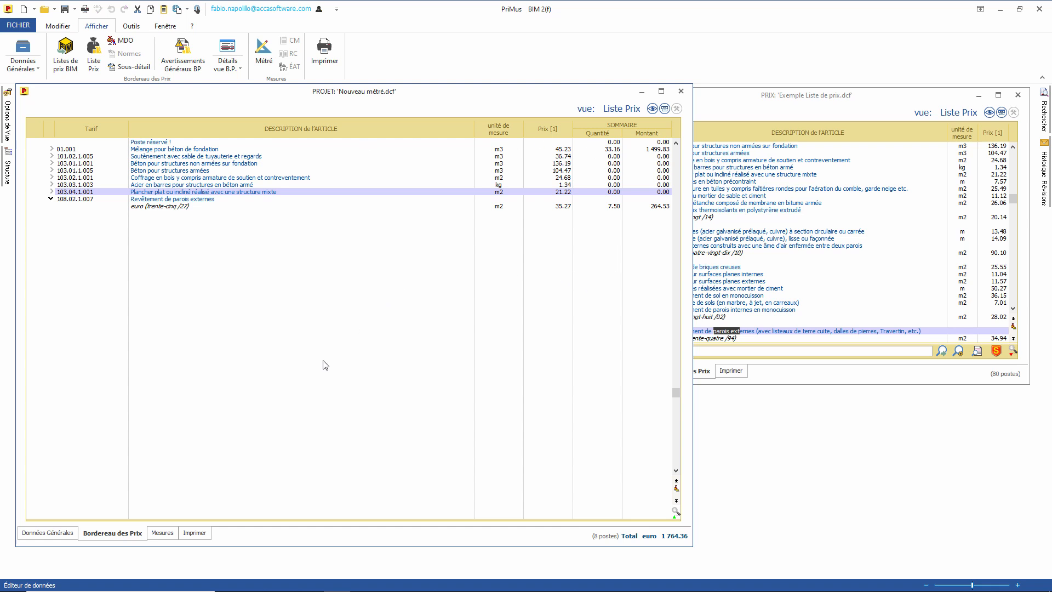
click(162, 534)
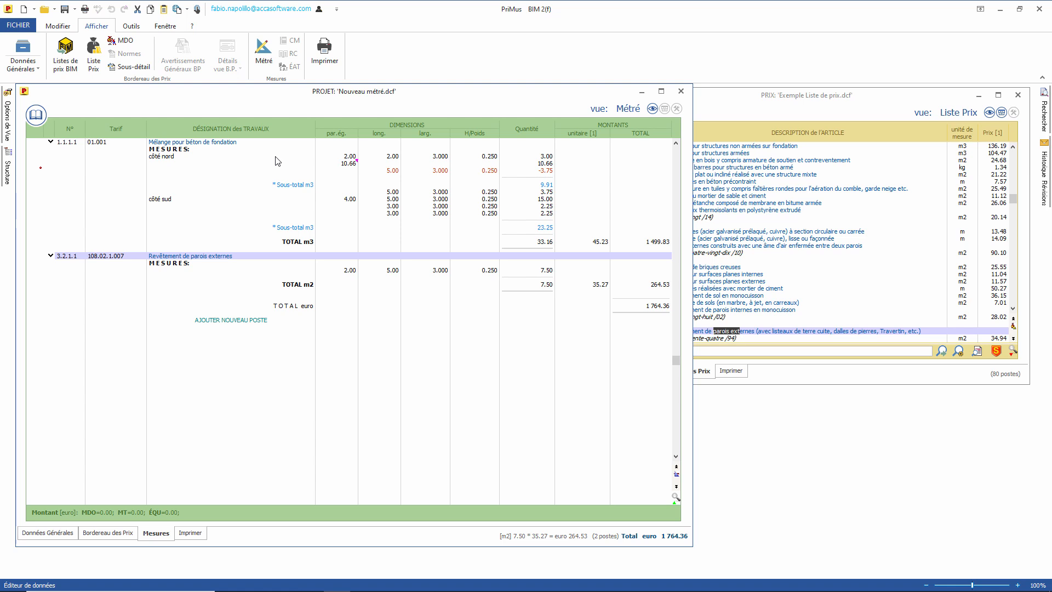
Step: Insert Béton pour structures armées from the price list under WBS 3.1.2
click(36, 114)
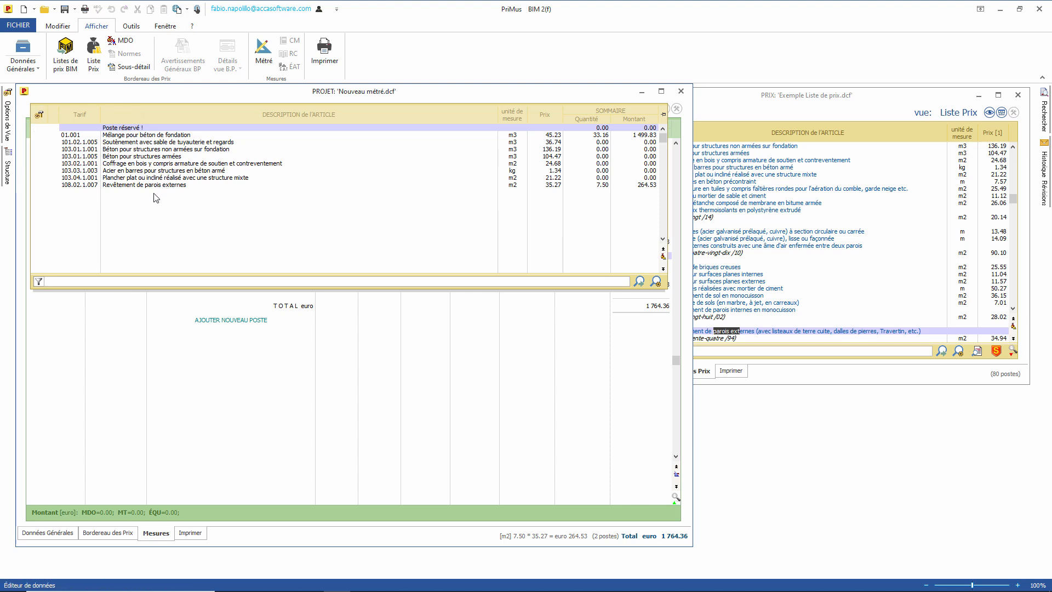
mouse_move(150, 162)
mouse_down()
mouse_move(150, 275)
mouse_move(168, 348)
mouse_move(151, 262)
mouse_up()
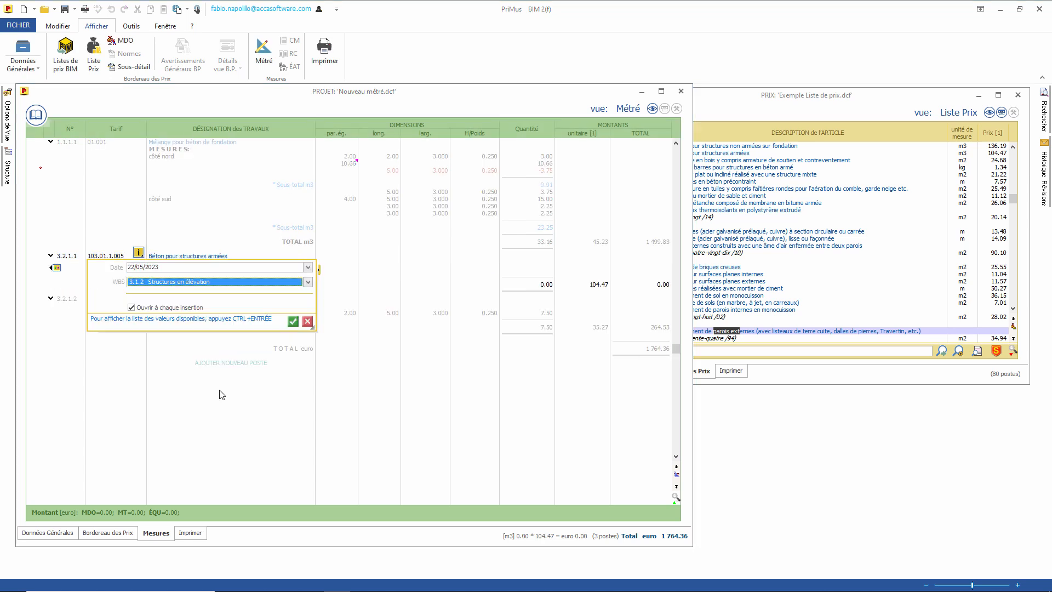
click(288, 319)
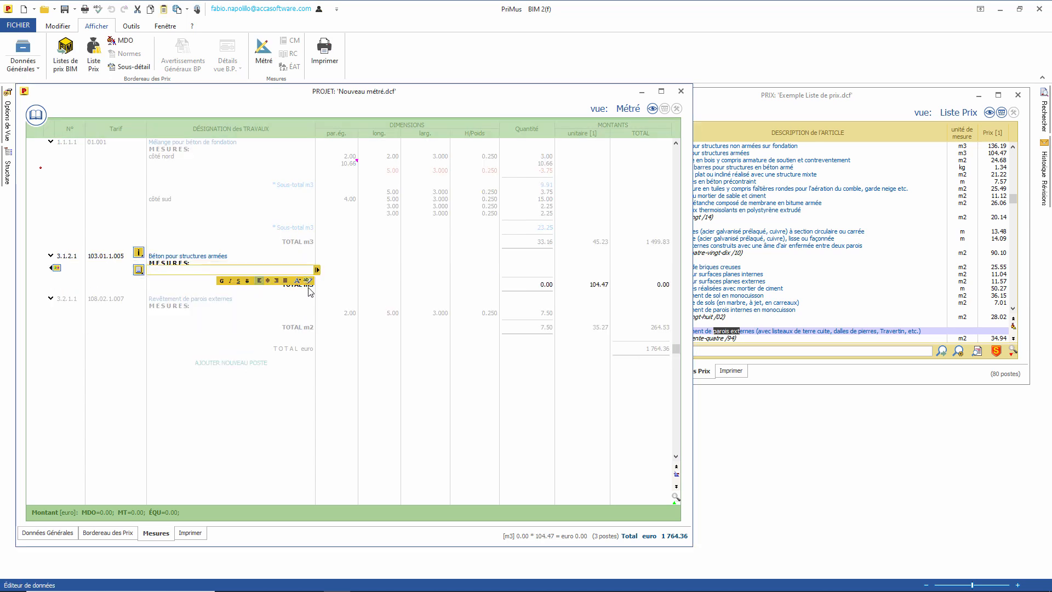
Step: Enter measurement values 2, 3, 5 and 0.25 for 7.50 m3 of concrete
key(Tab)
text(2)
key(Tab)
text(3)
key(Tab)
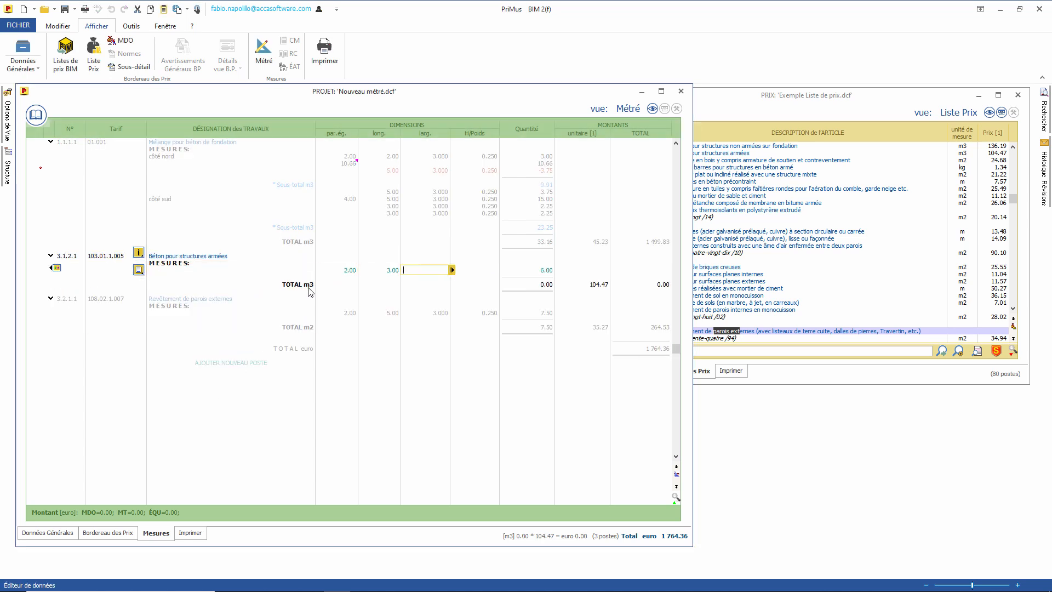
text(5)
key(Tab)
text(.25)
key(Return)
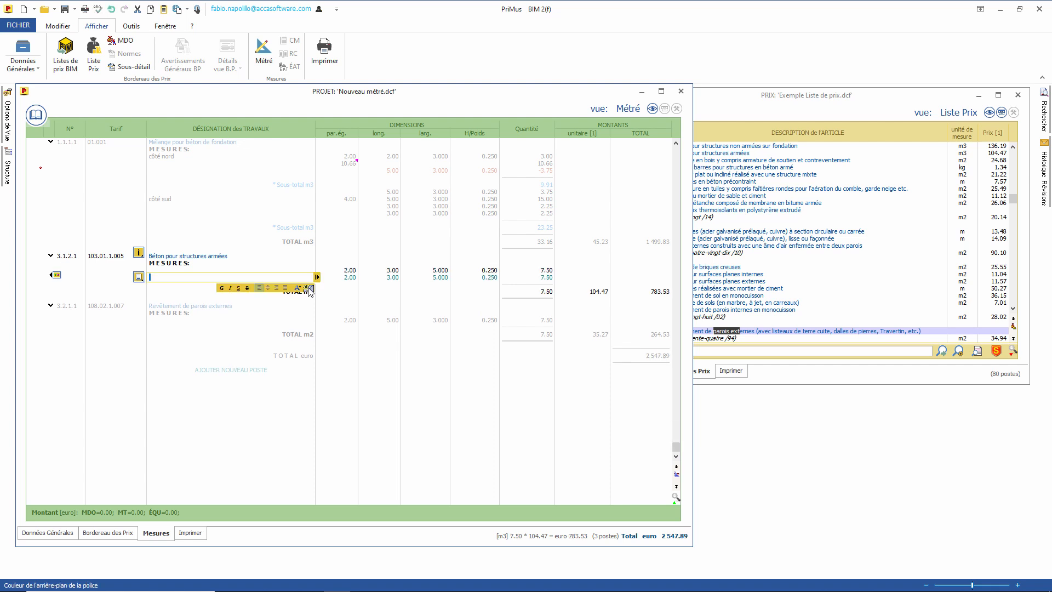
click(784, 110)
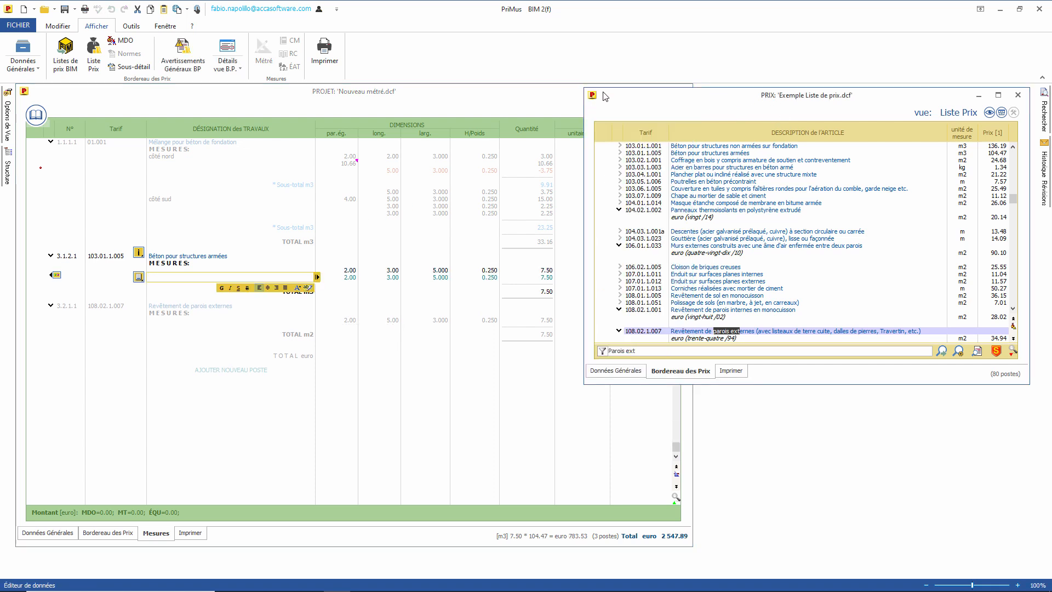
Step: Open Exemple métré.dcf and collapse its list to one line per post
click(474, 100)
click(55, 9)
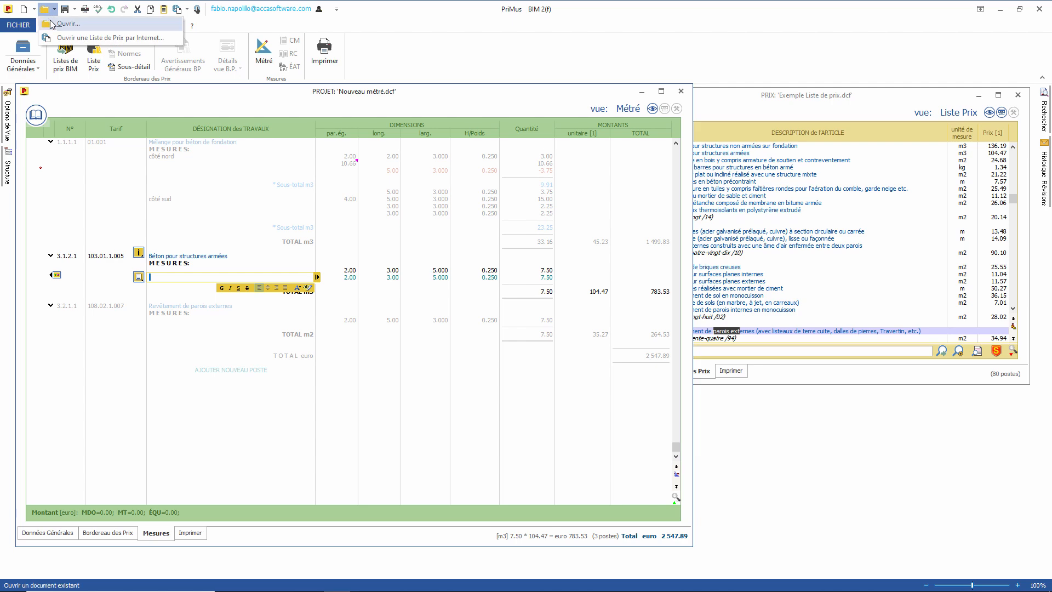
click(138, 34)
double_click(508, 242)
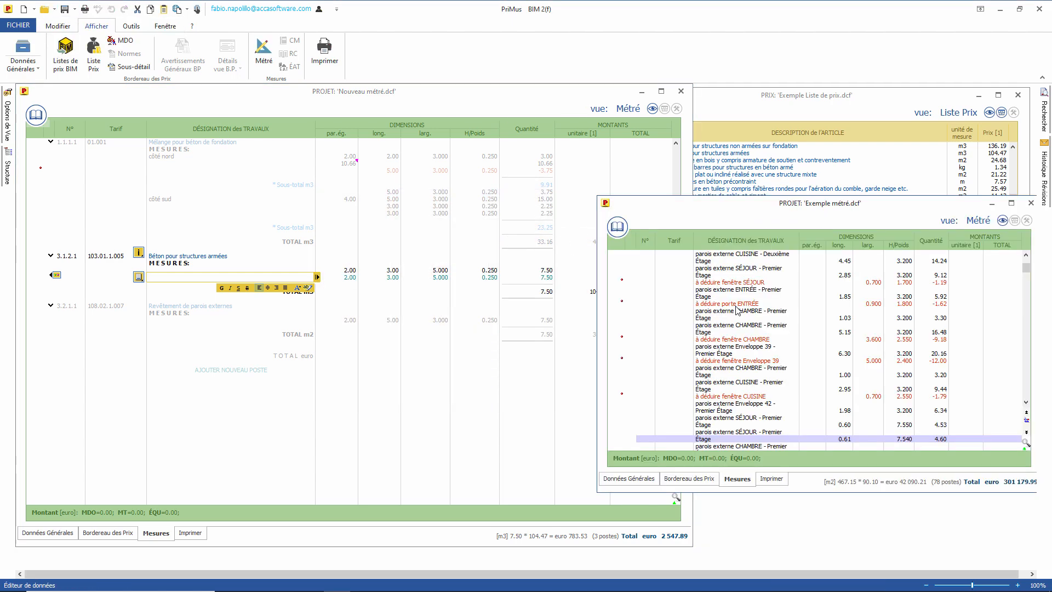
right_click(655, 334)
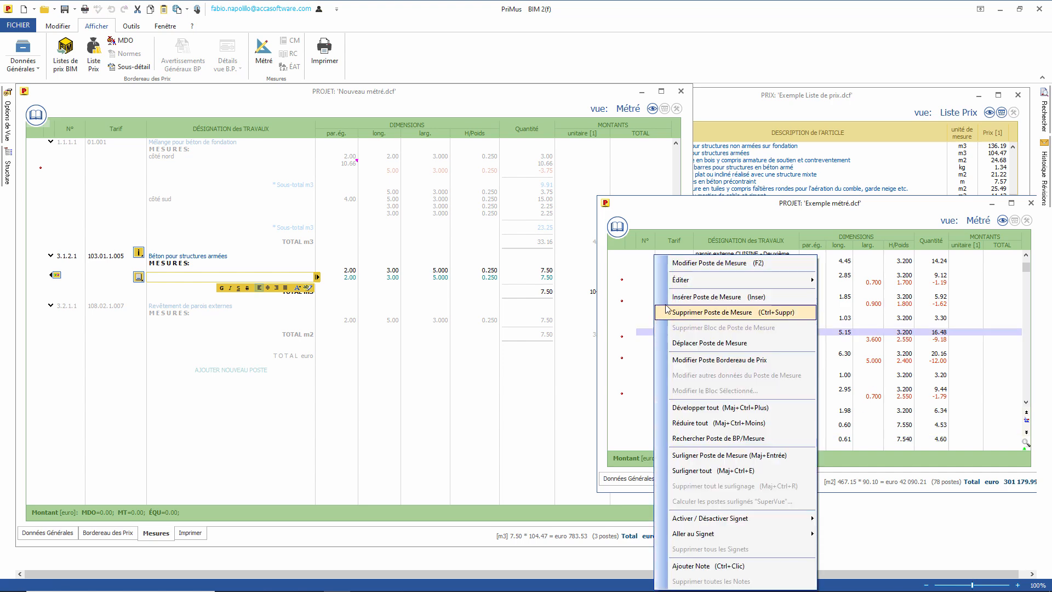
click(708, 422)
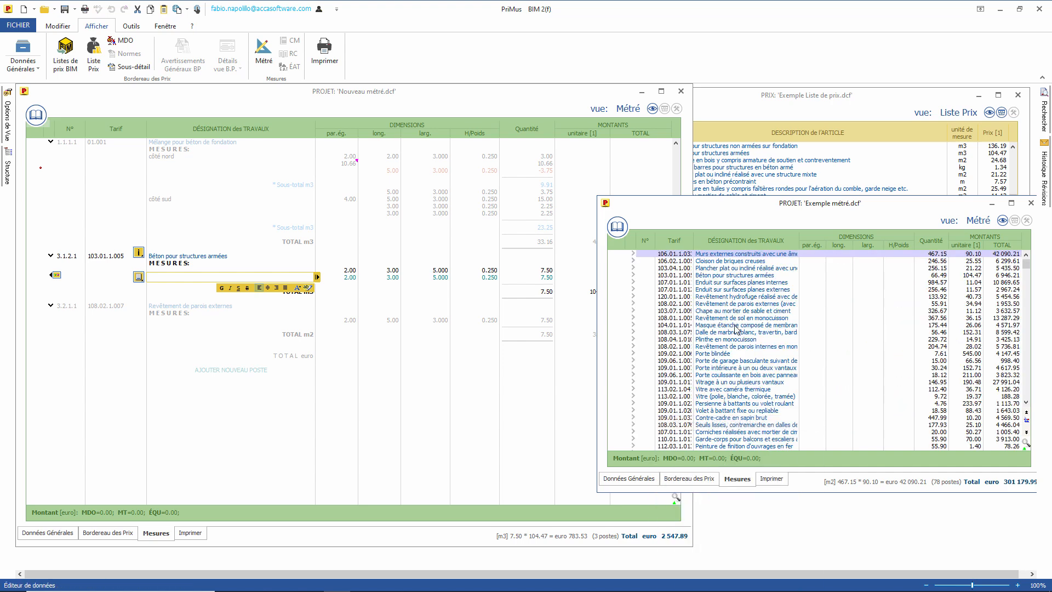
Step: Select the posts down to Panneaux thermoisolants and drag them into Nouveau métré
mouse_move(1025, 273)
mouse_down()
mouse_move(1017, 366)
mouse_move(1021, 268)
mouse_up()
ctrl+click(726, 281)
key(shift+Down)
key(shift+Down)
key(shift+Down)
key(shift+Down)
key(shift+Down)
key(shift+Down)
key(shift+Down)
key(shift+Down)
key(shift+Down)
key(shift+Down)
key(shift+Down)
key(shift+Down)
key(shift+Down)
key(shift+Down)
key(shift+Down)
key(shift+Down)
key(shift+Down)
key(shift+Down)
key(shift+Down)
key(shift+Down)
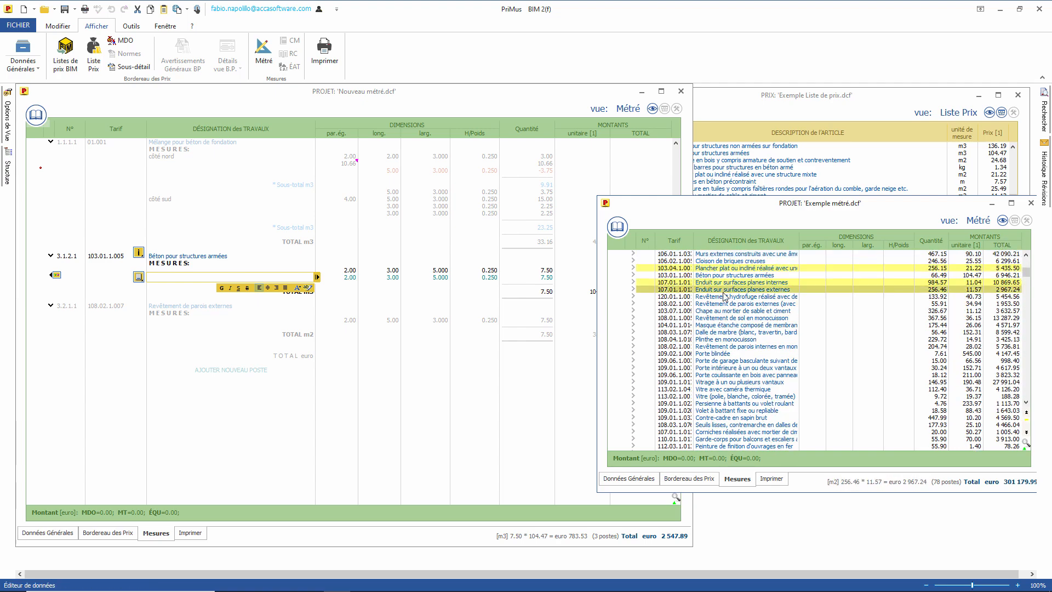
key(shift+Down)
key(shift+Down)
key(shift+Down)
key(shift+Down)
key(shift+Down)
key(shift+Down)
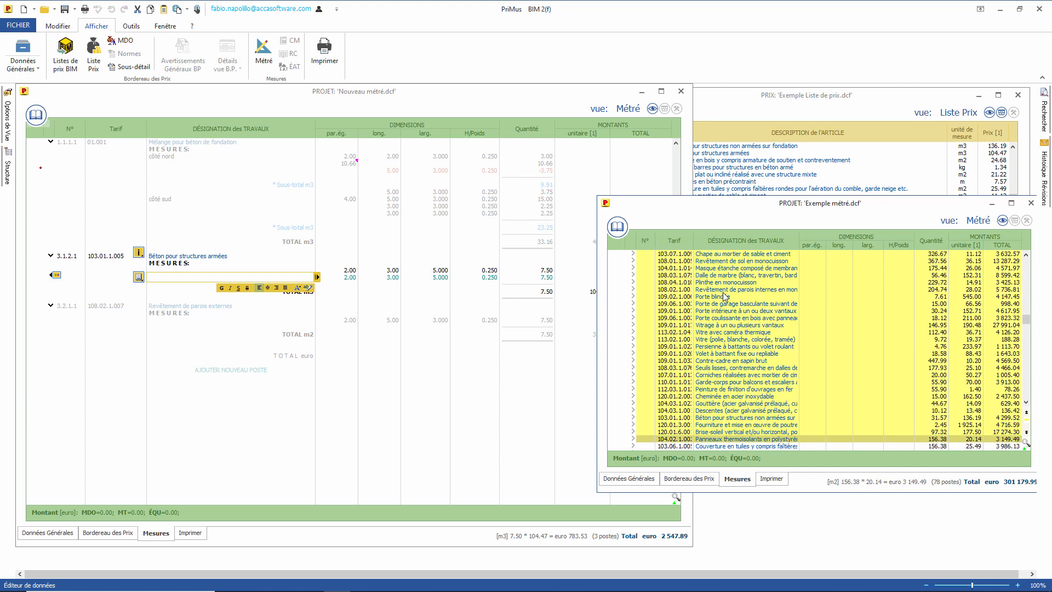
click(731, 311)
drag(732, 318, 161, 145)
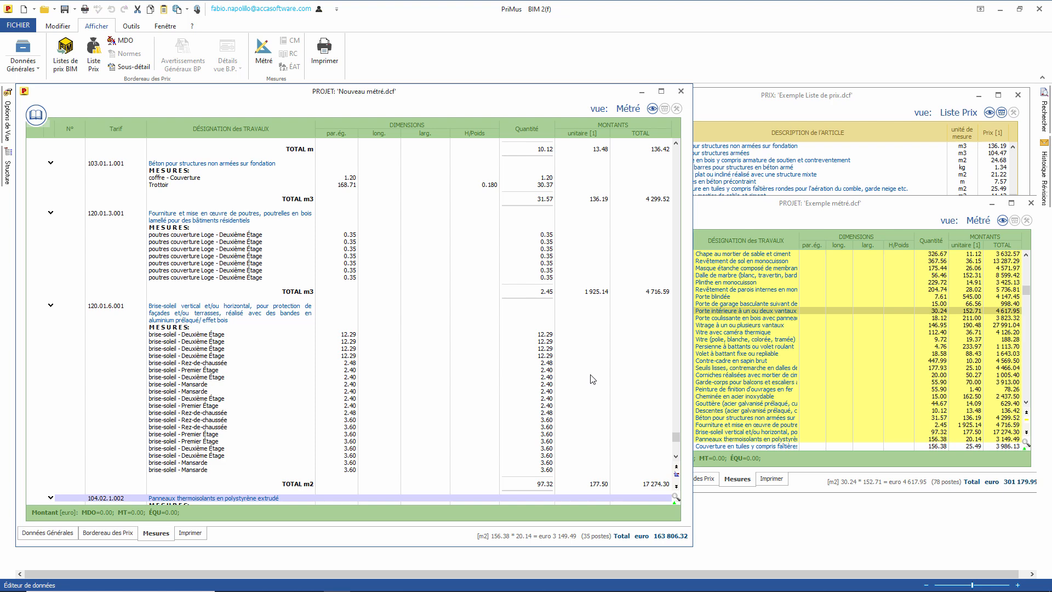
Step: Close Exemple métré and the price list, then search the measurements for 'peintu'
click(1031, 203)
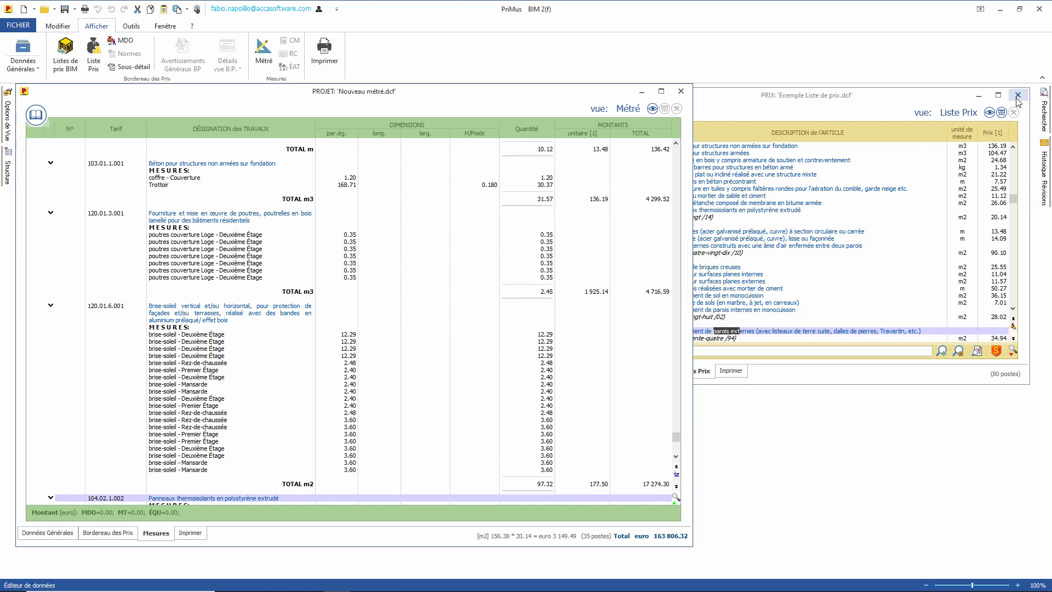
click(1018, 96)
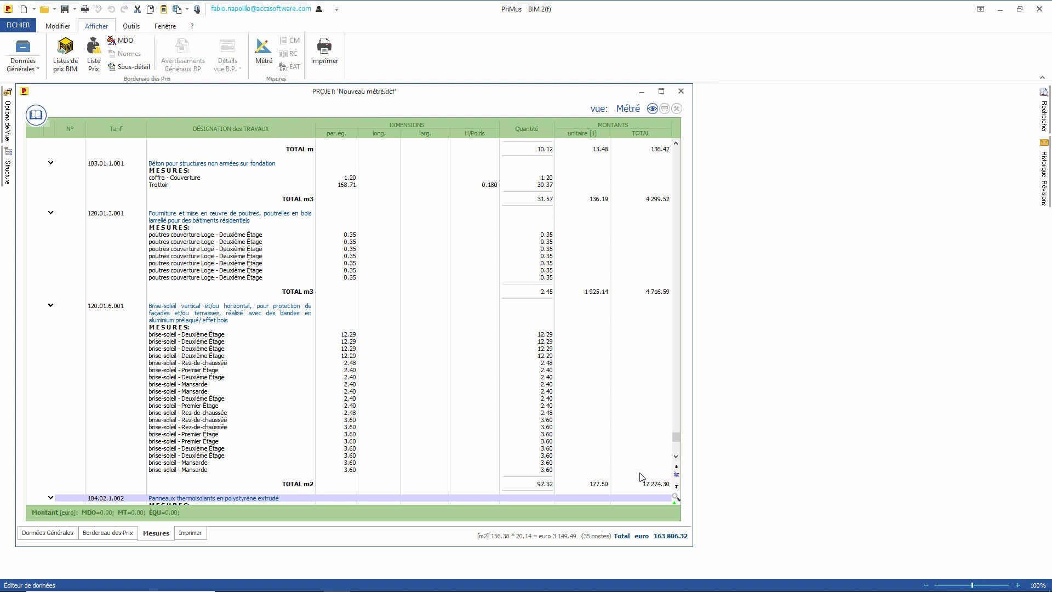
click(676, 497)
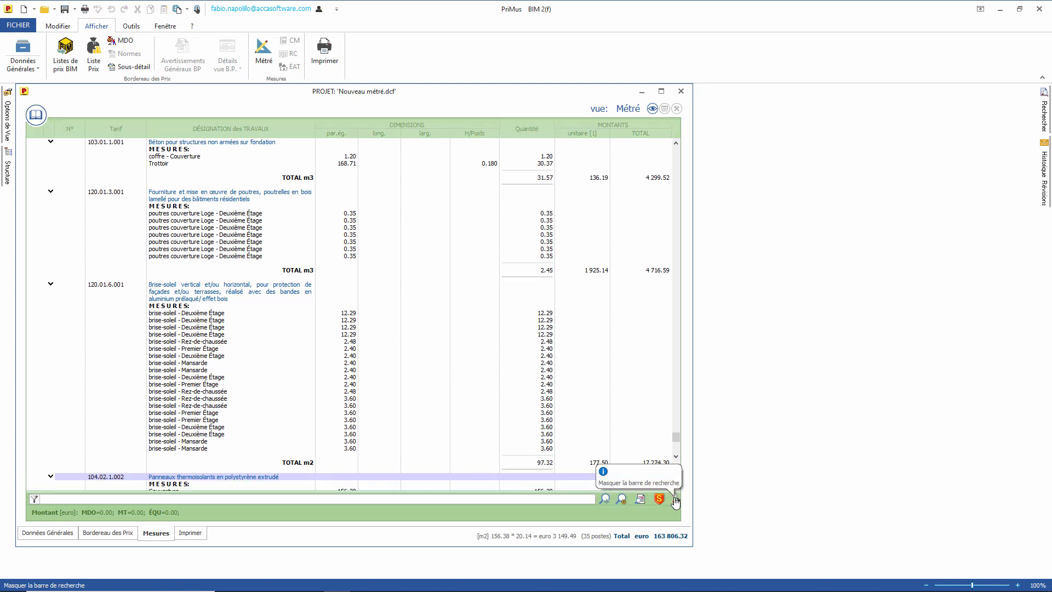
click(366, 498)
text(peintur)
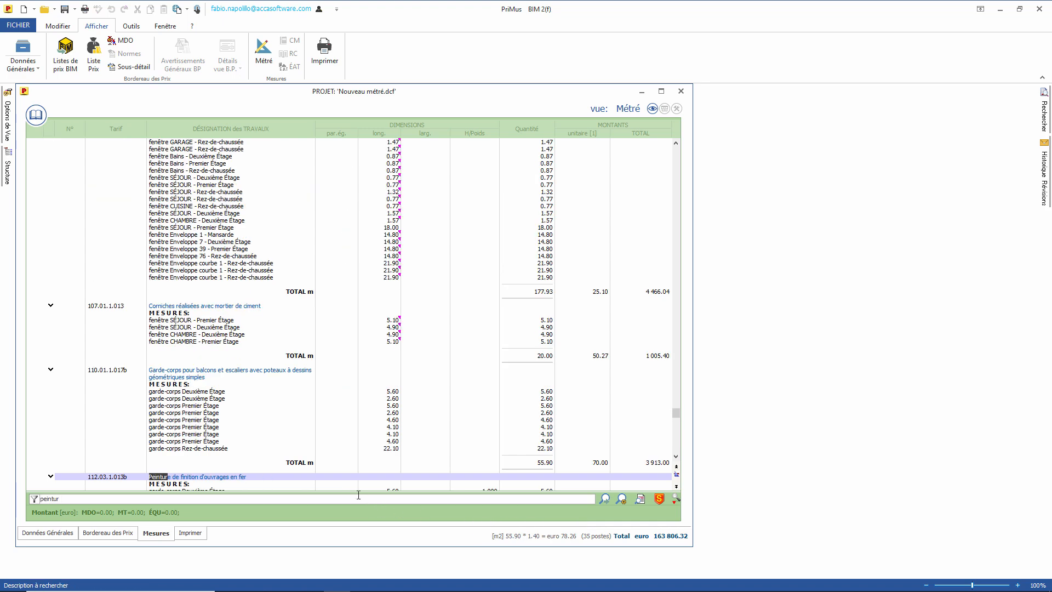
scroll(236, 464, down, 5)
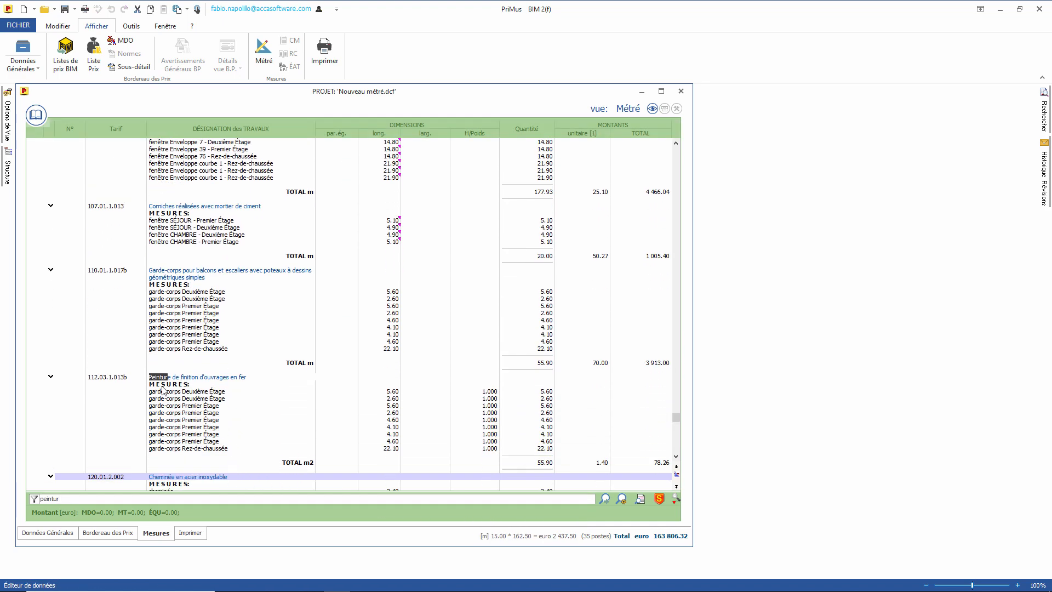
Step: Set the first Peinture measure to length 4.70 and height/weight 1.200
click(383, 393)
text(4.7)
key(Return)
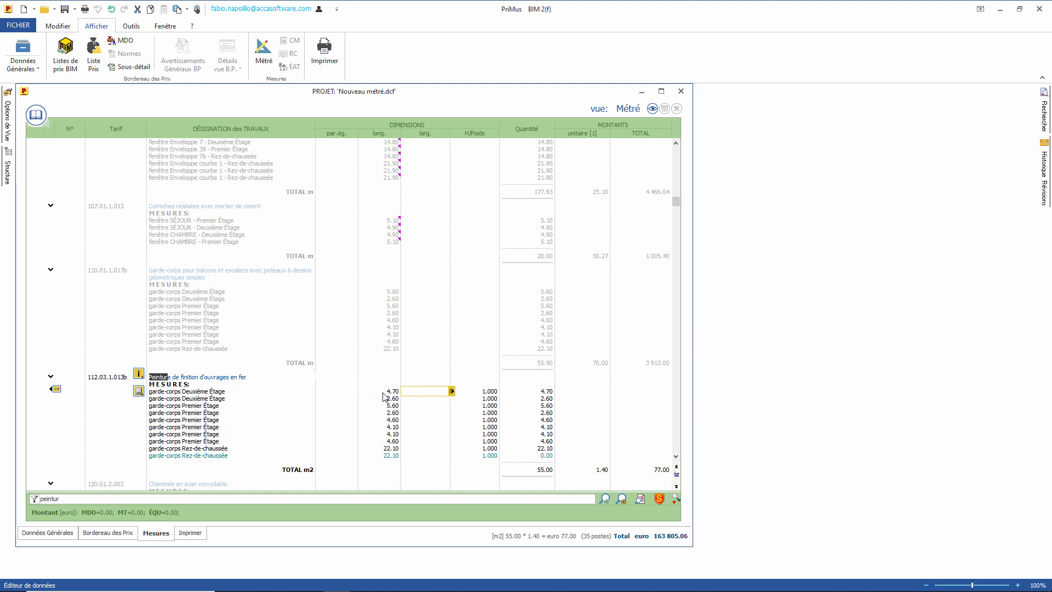
key(Return)
text(1.2)
key(Return)
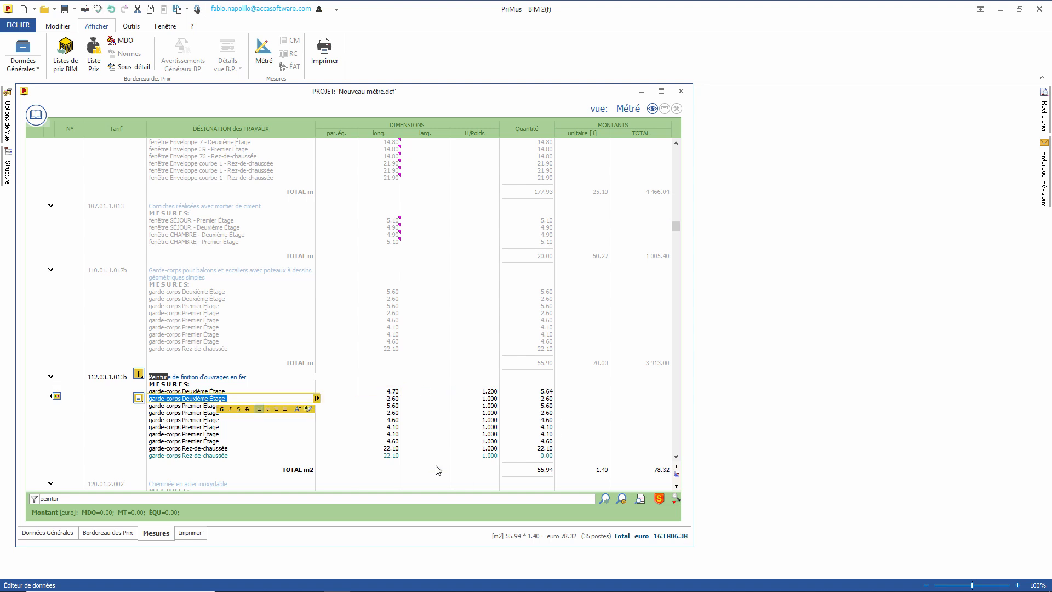
key(Escape)
Step: Delete the block of three marked Peinture measure rows
click(378, 392)
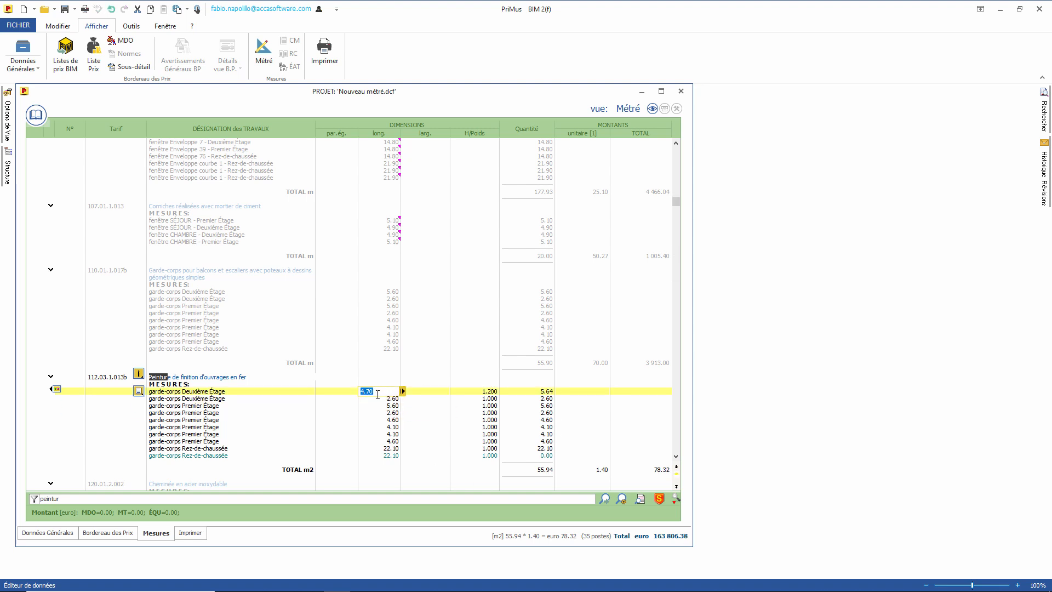
ctrl+click(383, 421)
ctrl+click(365, 450)
right_click(363, 420)
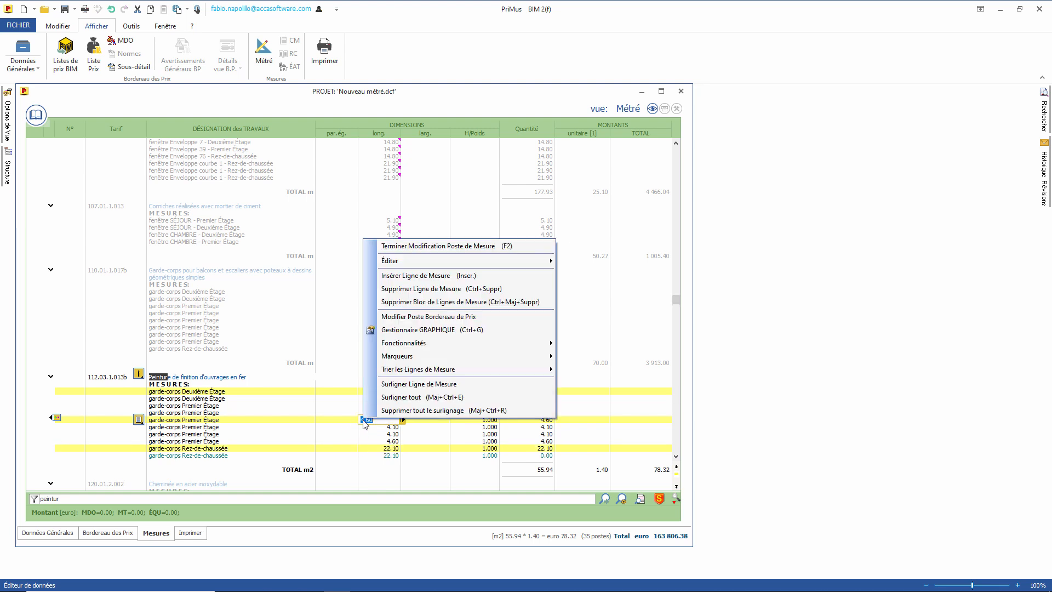
click(406, 302)
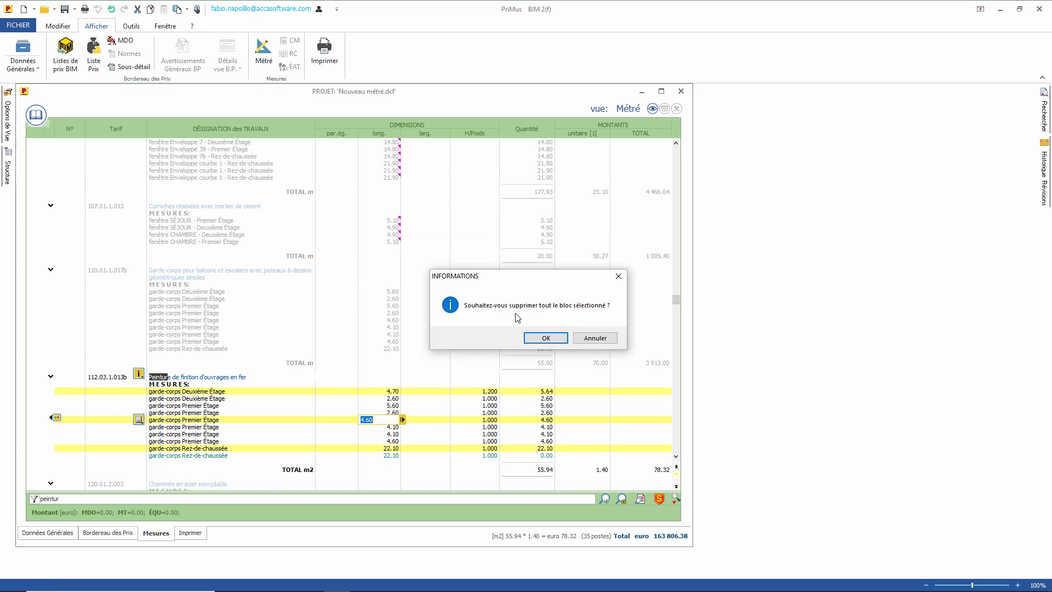
click(545, 337)
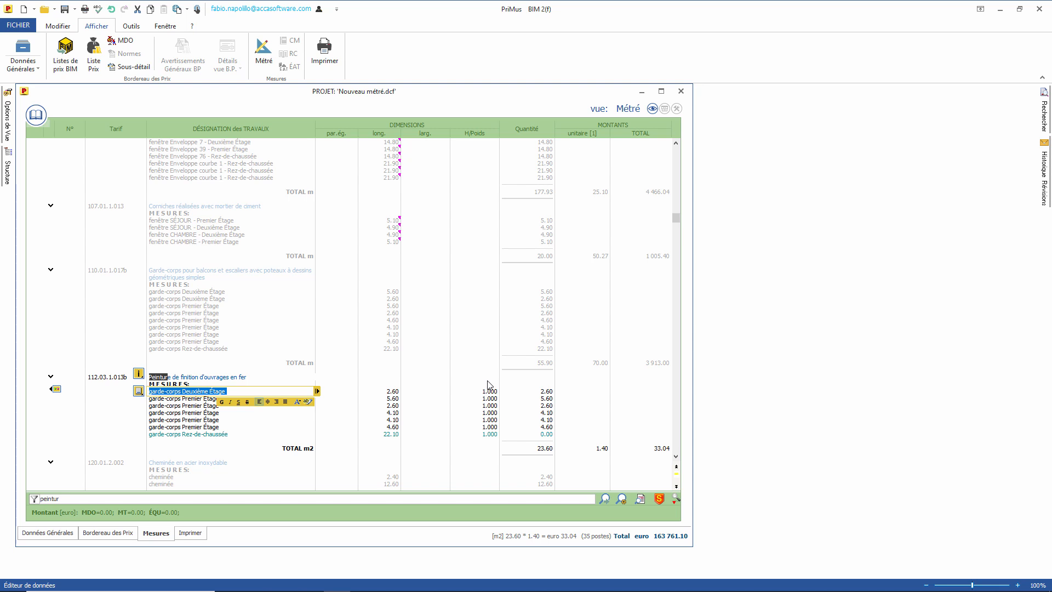
Step: Undo the row deletion, then redo it to keep the rows removed
click(111, 9)
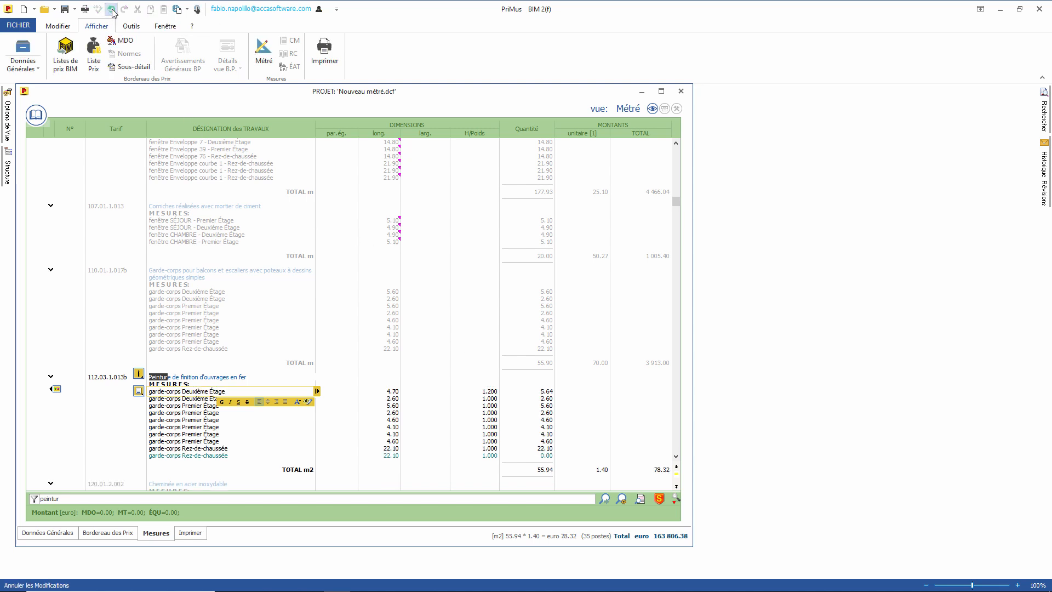
click(112, 10)
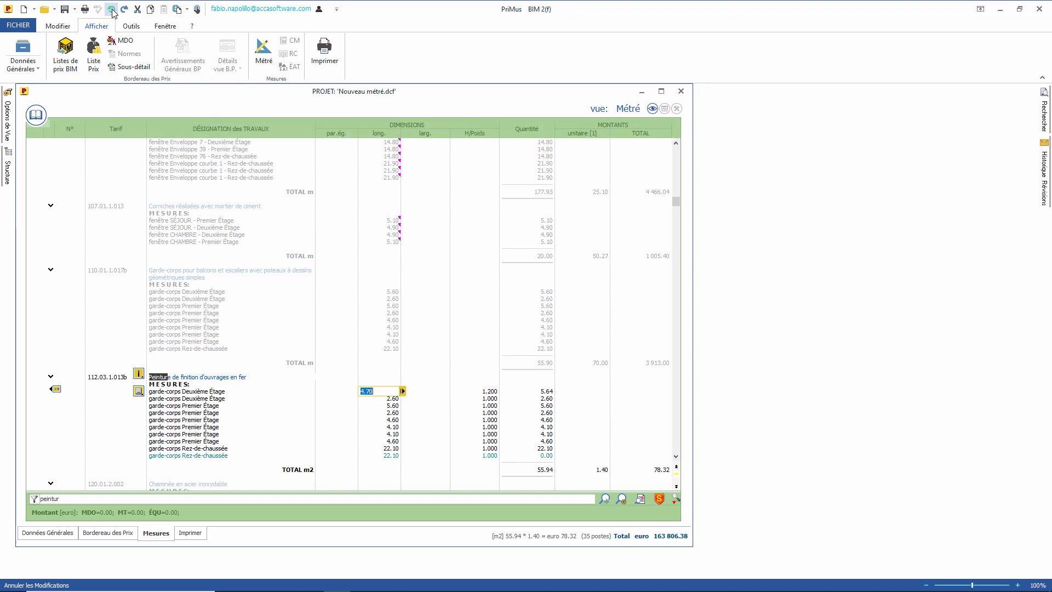
click(125, 10)
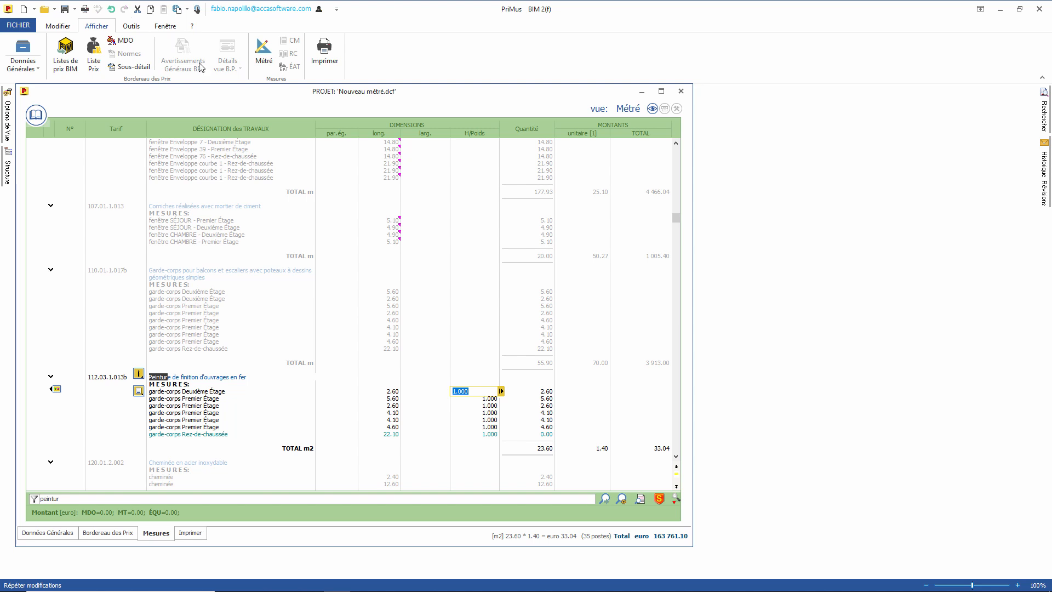
click(442, 395)
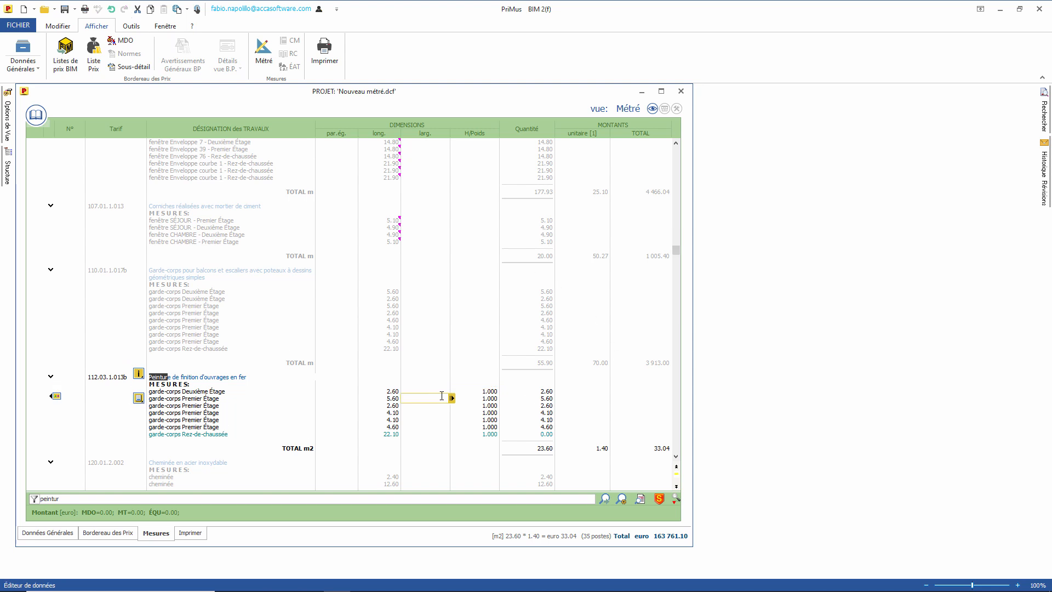
key(Escape)
key(Escape)
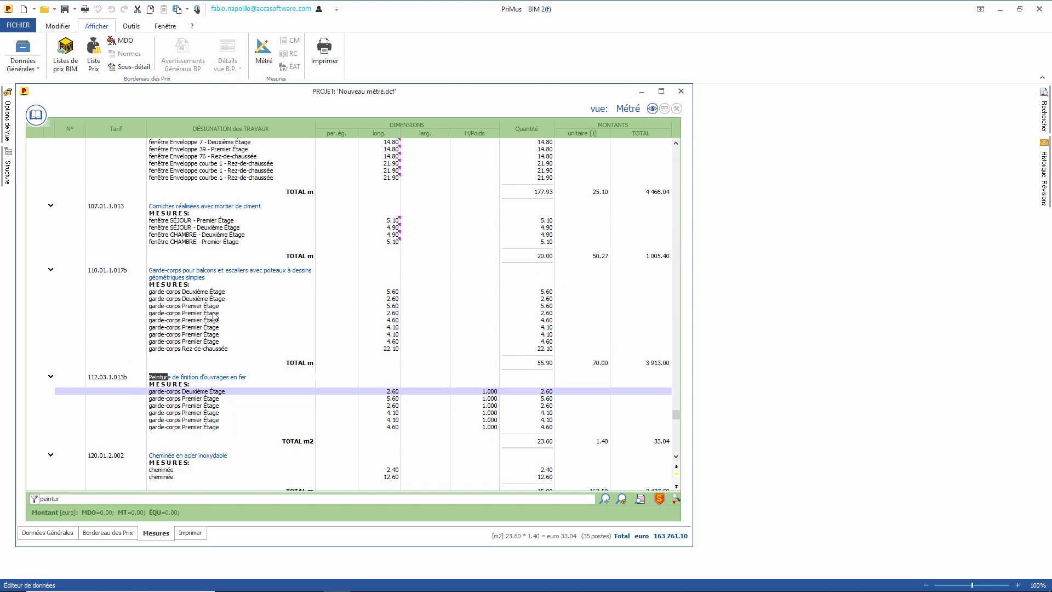
Step: Make the garde-corps Deuxième Étage text bold and the Premier Étage text centred and red
click(192, 299)
click(189, 295)
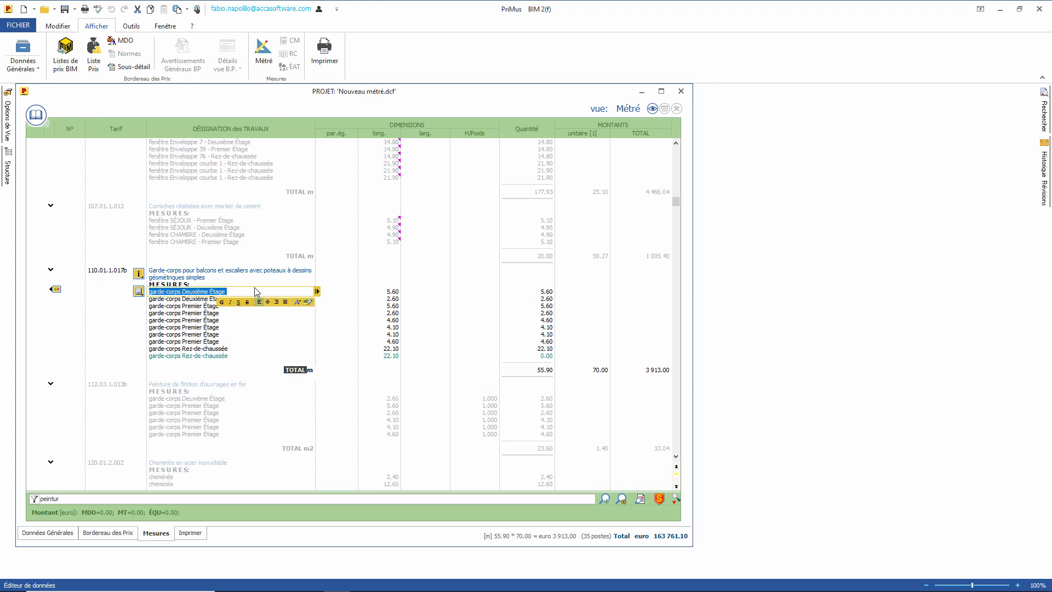
click(222, 302)
click(197, 306)
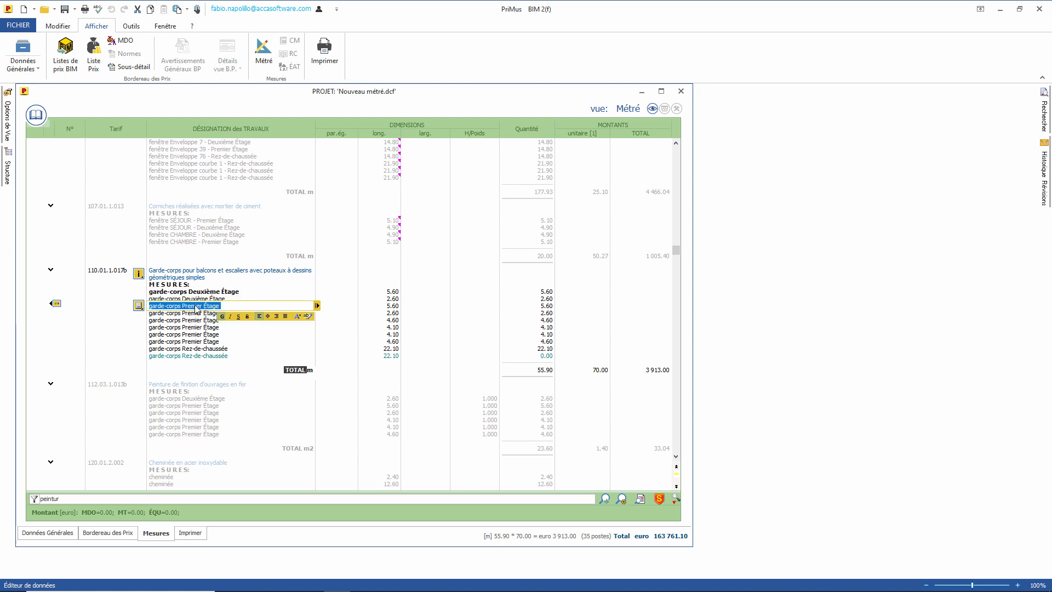
click(268, 316)
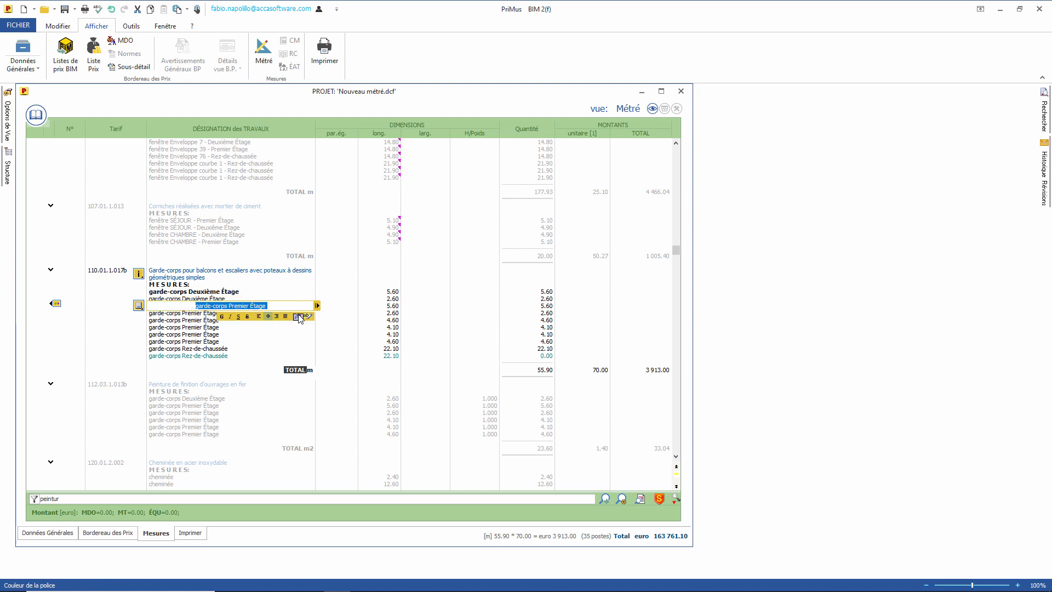
click(301, 317)
click(300, 361)
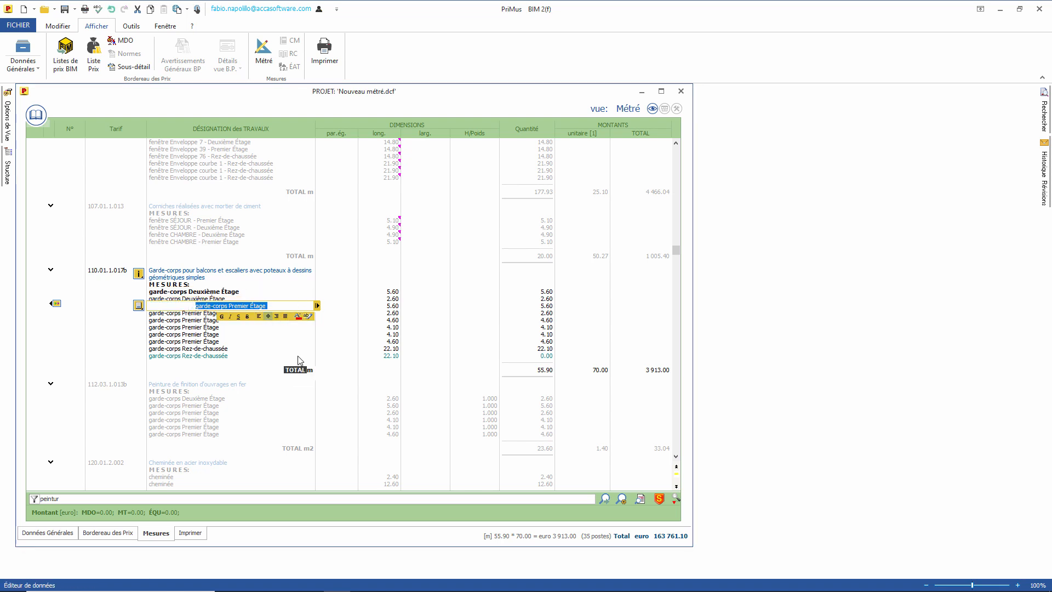
click(255, 349)
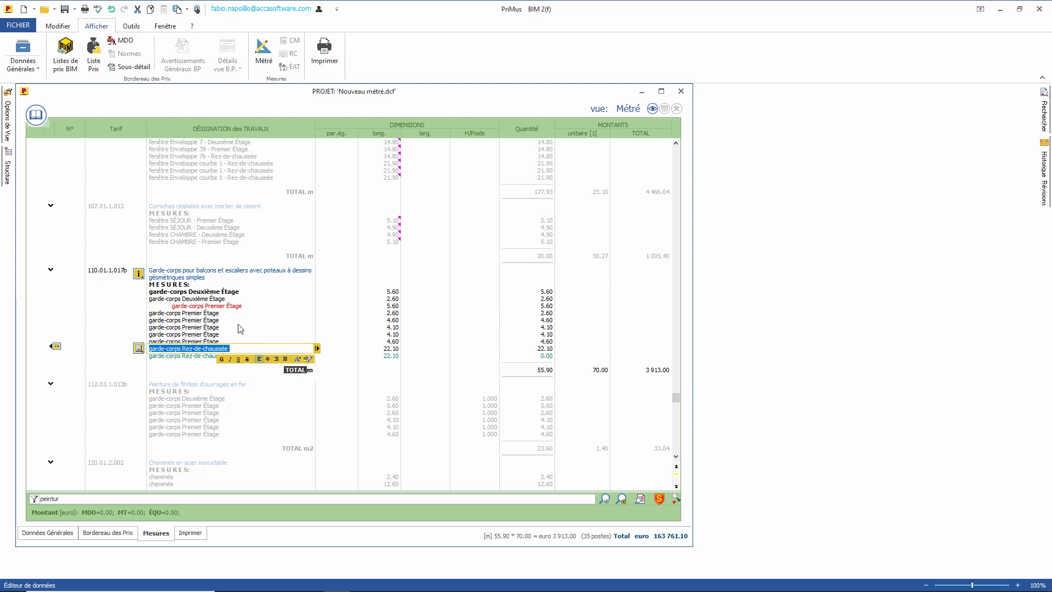
Step: Right-align another garde-corps Premier Étage row and give it an orange highlight
click(240, 327)
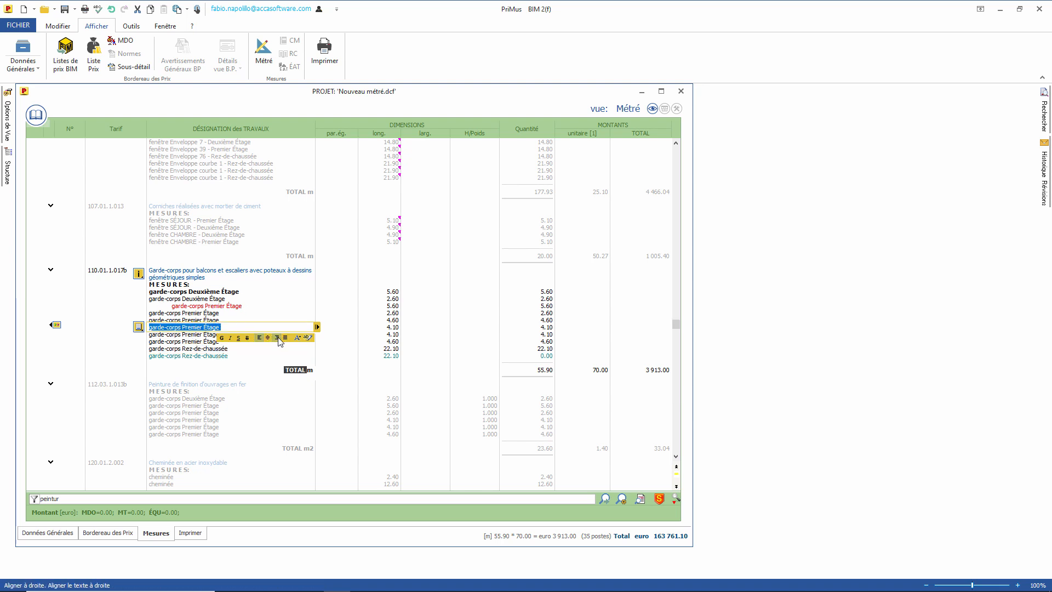
click(277, 337)
click(311, 341)
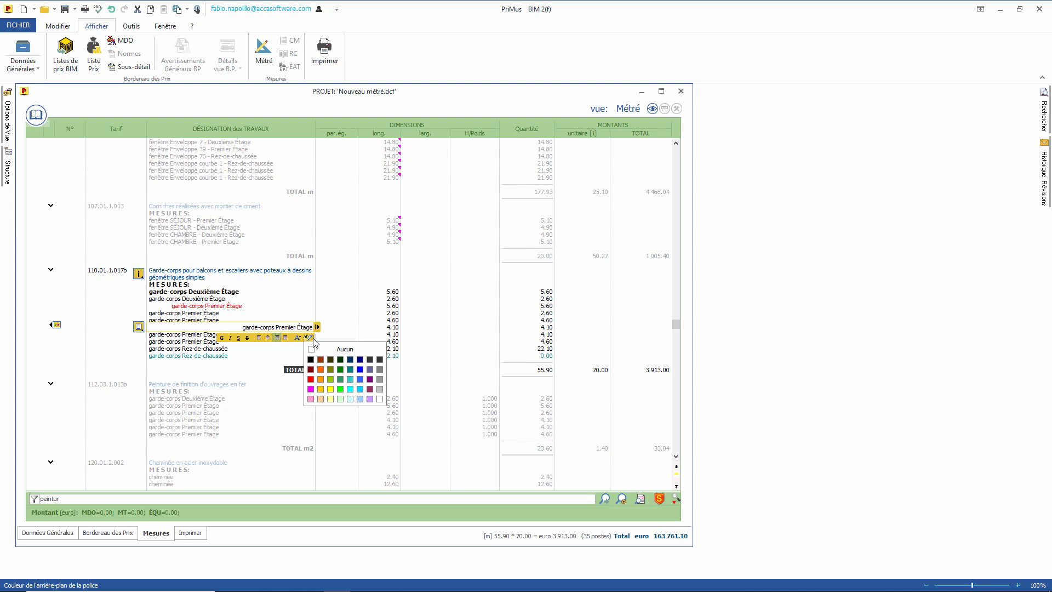
click(323, 373)
click(240, 359)
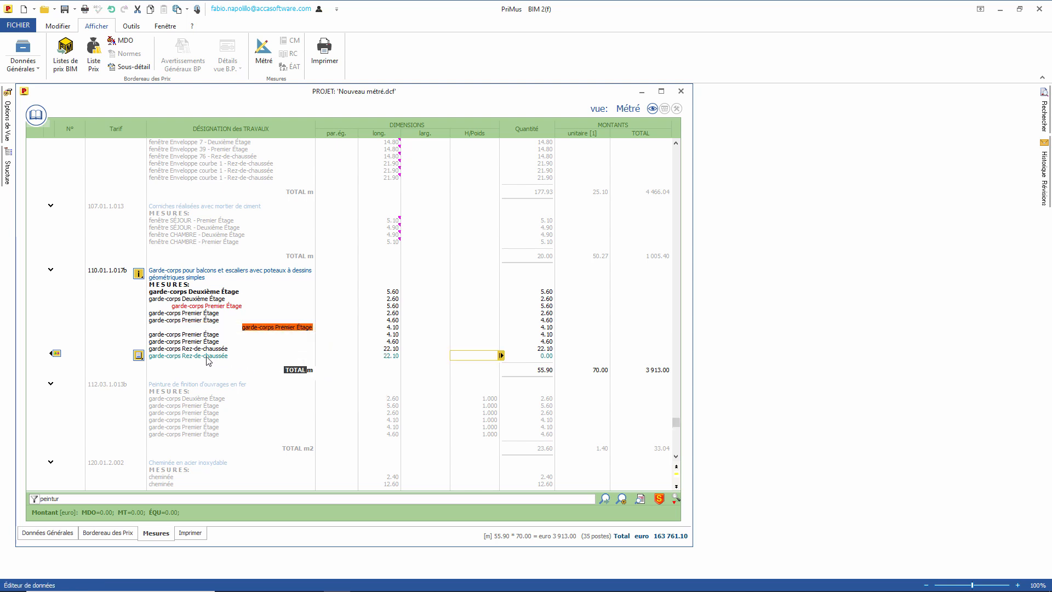
Step: Make the garde-corps Rez-de-chaussée line bold and centred
click(206, 348)
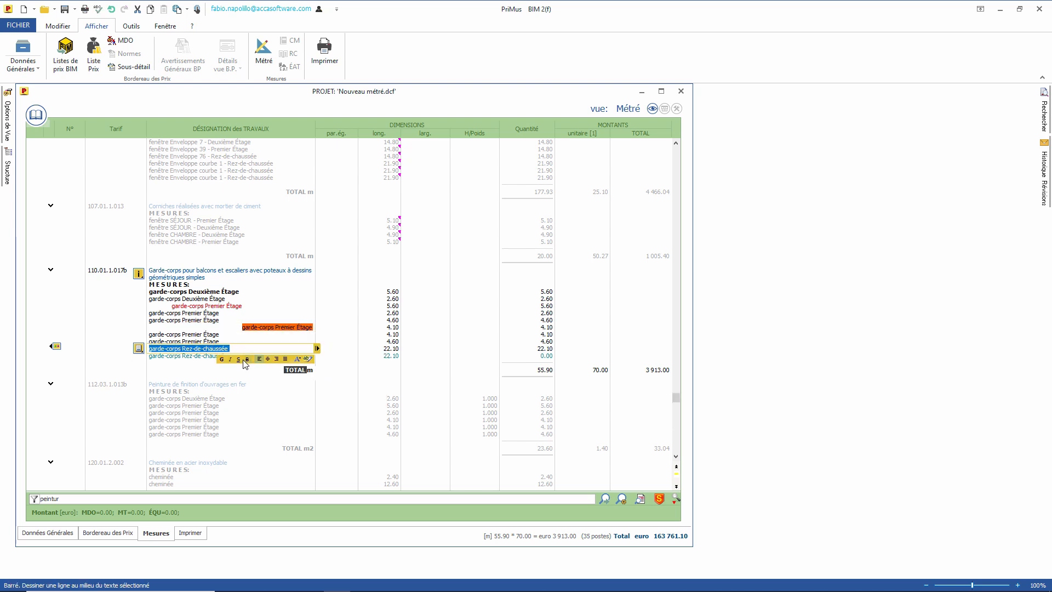
click(224, 359)
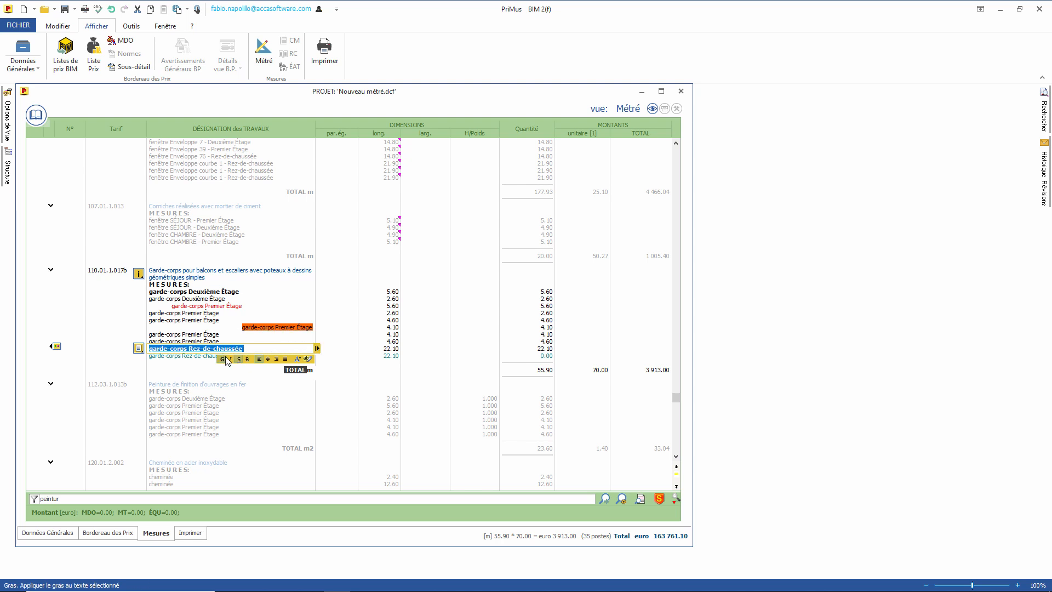
click(268, 359)
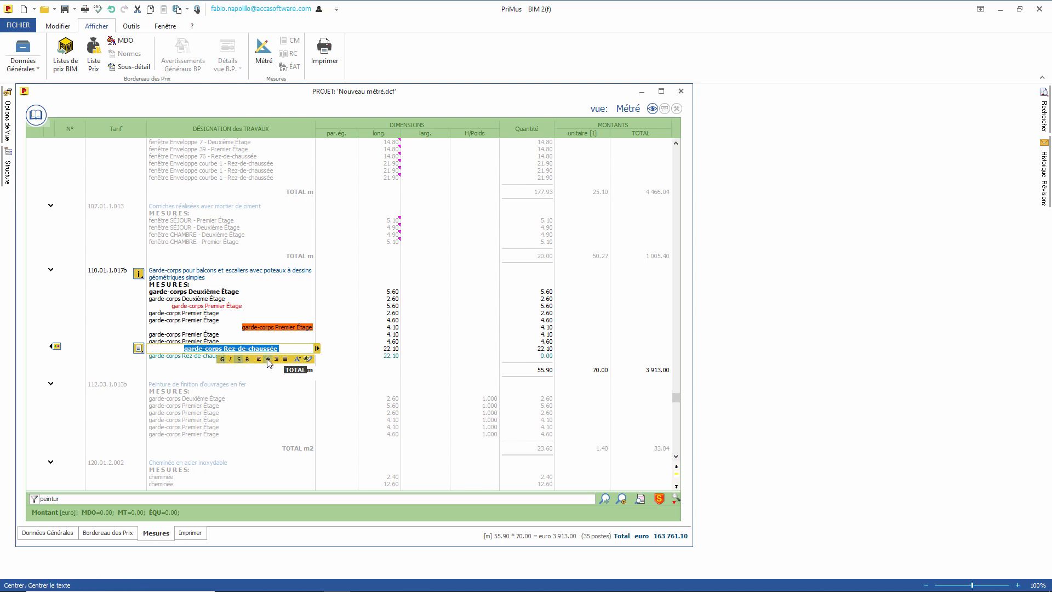
key(Return)
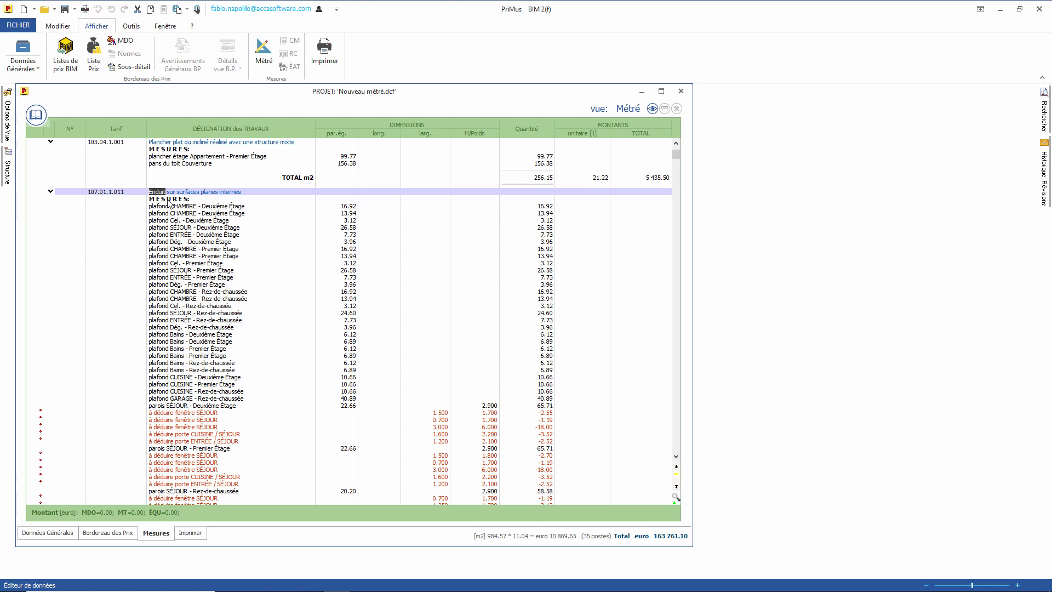
Step: Dock the article price list above the measurements and shrink it
click(36, 116)
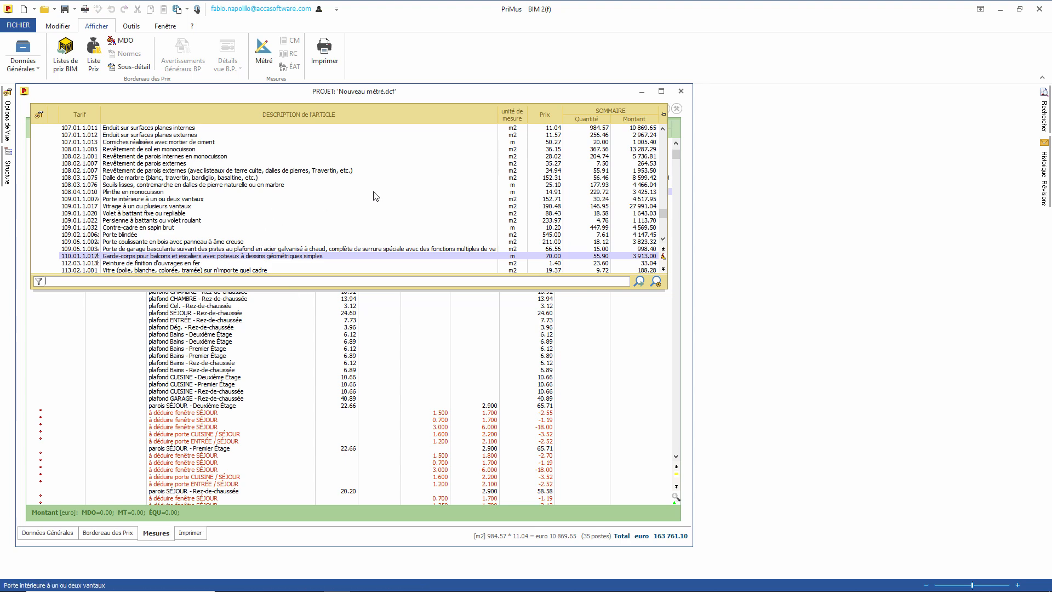
click(664, 114)
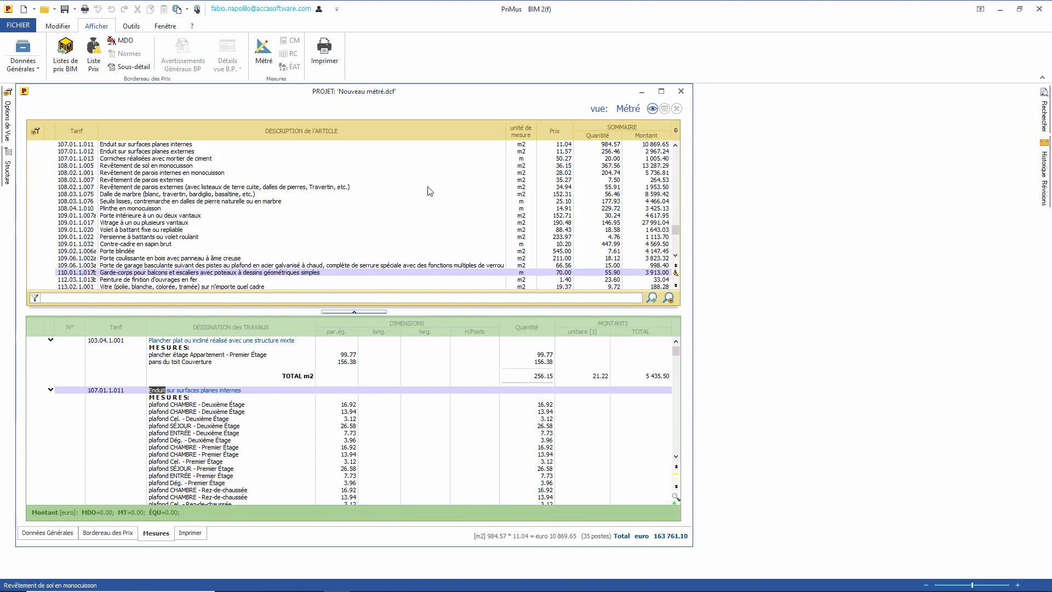
drag(308, 310, 308, 251)
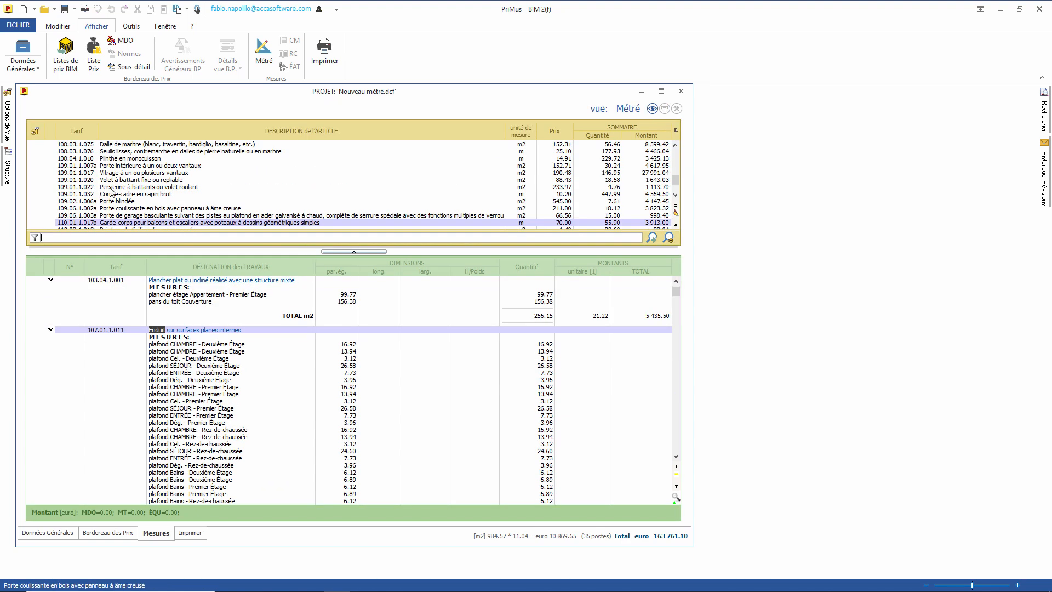
Step: Filter articles on 'Enduit', assign 107.01.1.012 to the plaster entry, and collapse it
click(130, 236)
text(Enduit)
key(Return)
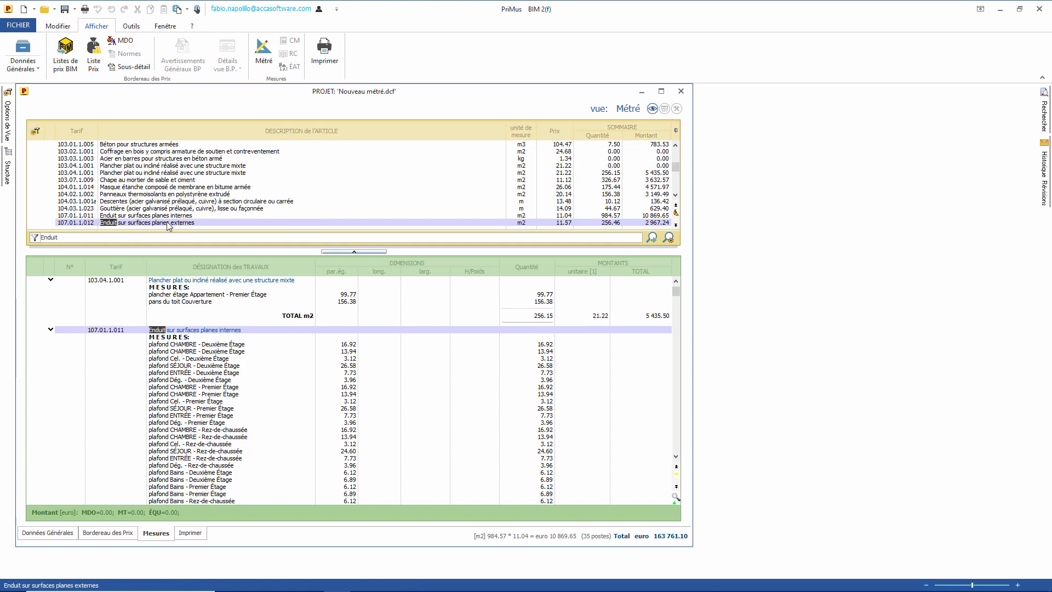
mouse_move(156, 224)
mouse_down()
mouse_move(178, 219)
mouse_move(188, 332)
mouse_move(164, 343)
mouse_move(192, 337)
mouse_move(41, 333)
mouse_move(58, 320)
mouse_move(55, 343)
mouse_move(55, 333)
mouse_move(68, 331)
mouse_up()
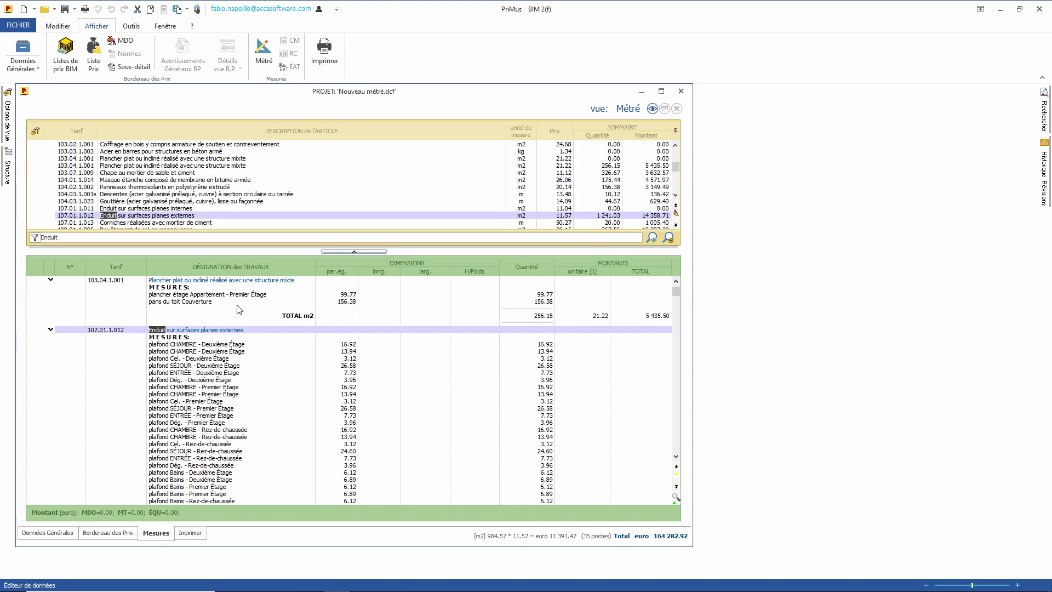
click(51, 330)
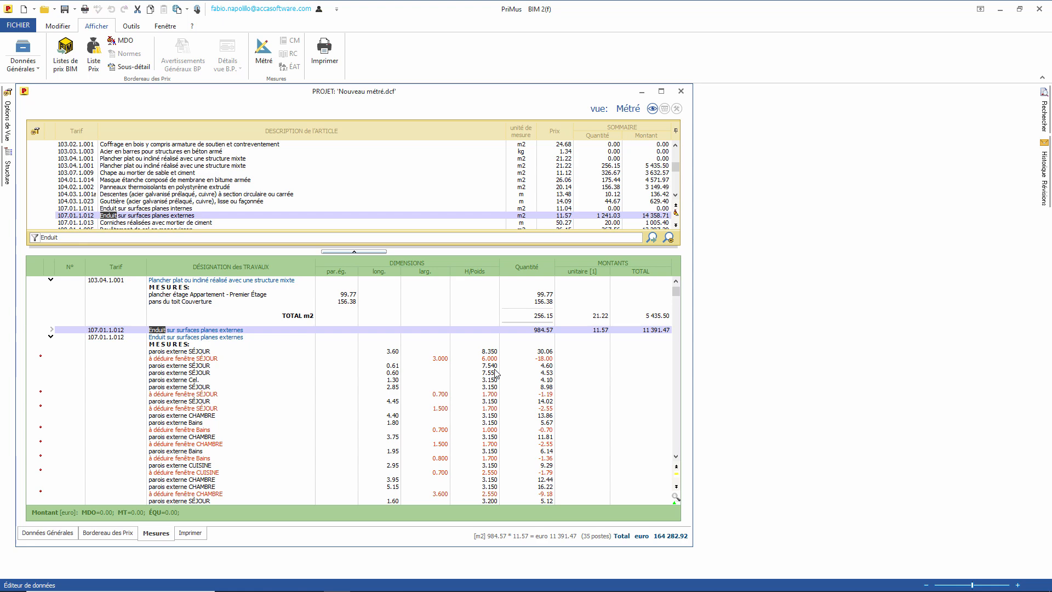
Step: Collapse every measurement entry to a single line with Réduire tout
right_click(129, 337)
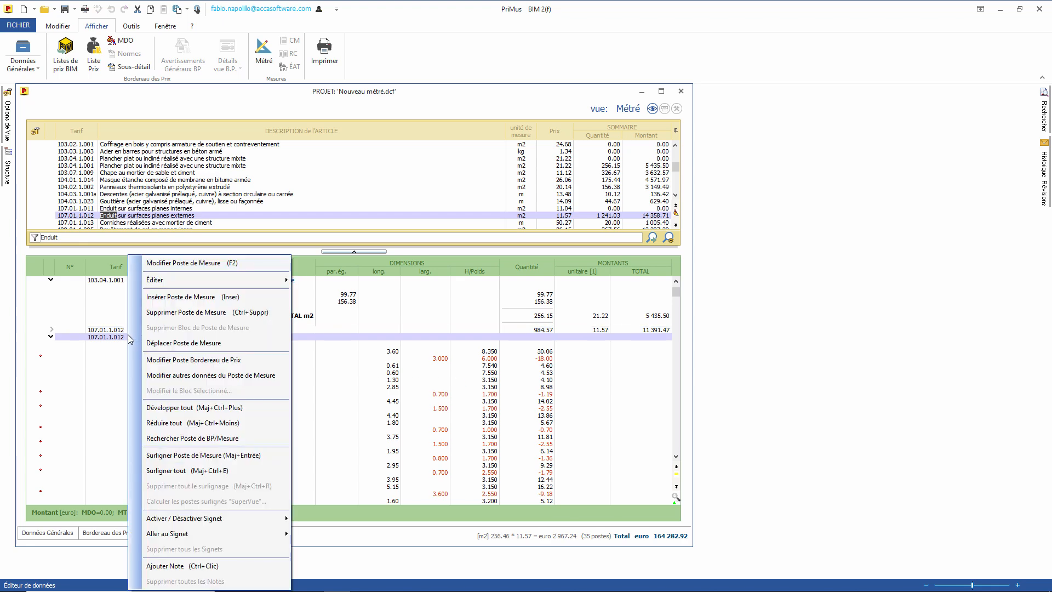
click(165, 422)
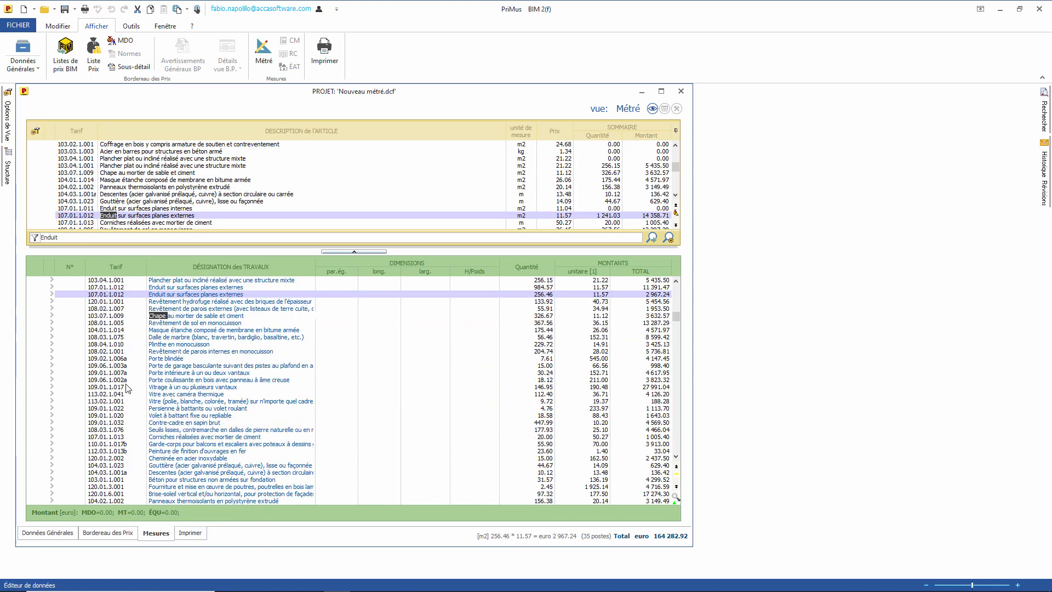
click(330, 409)
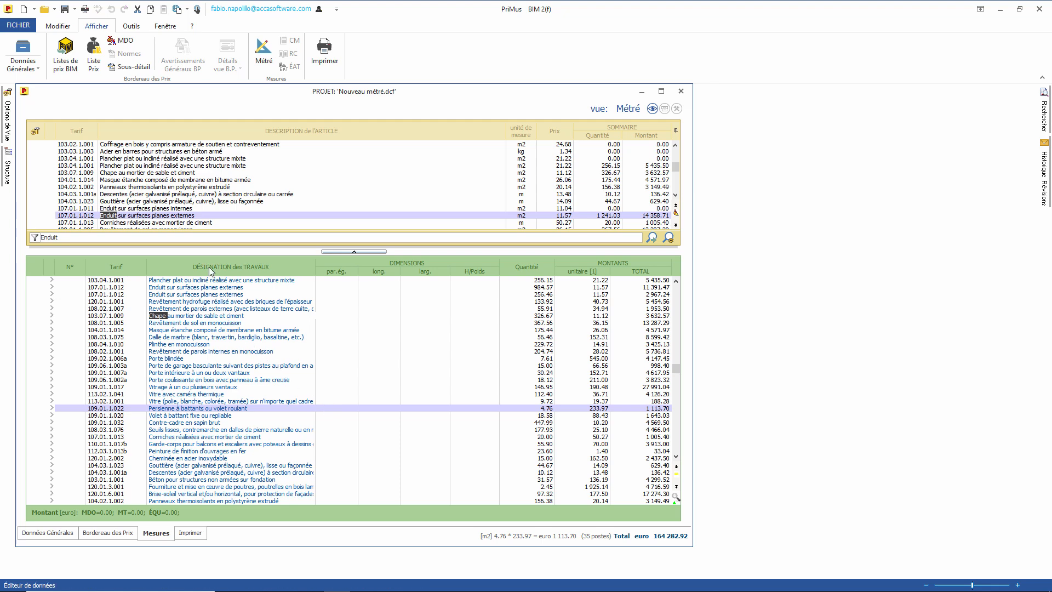
Step: Highlight the measurement entries linked to article 107.01.1.012
right_click(179, 217)
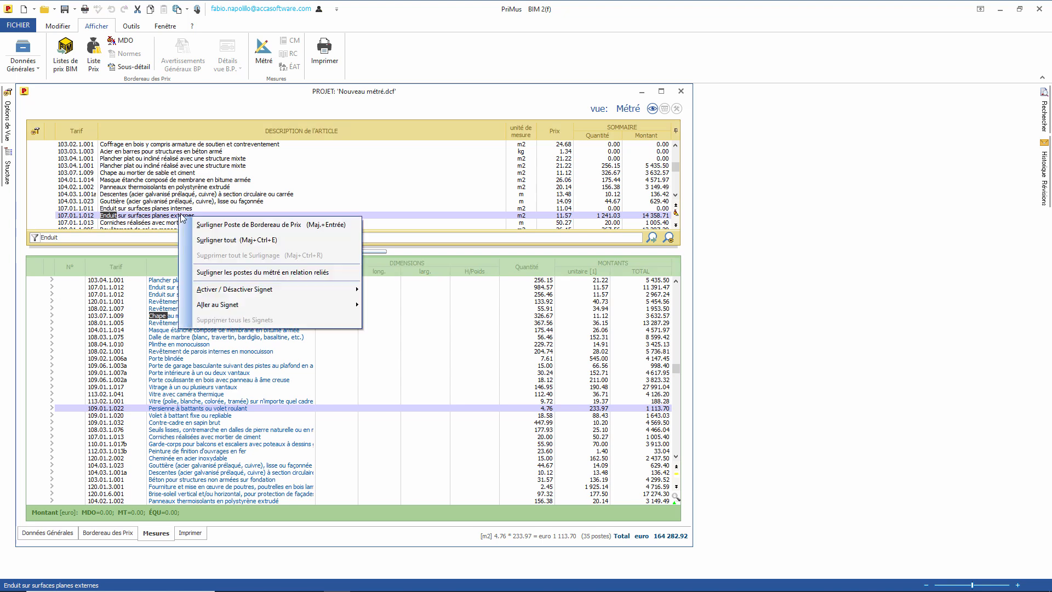
click(248, 275)
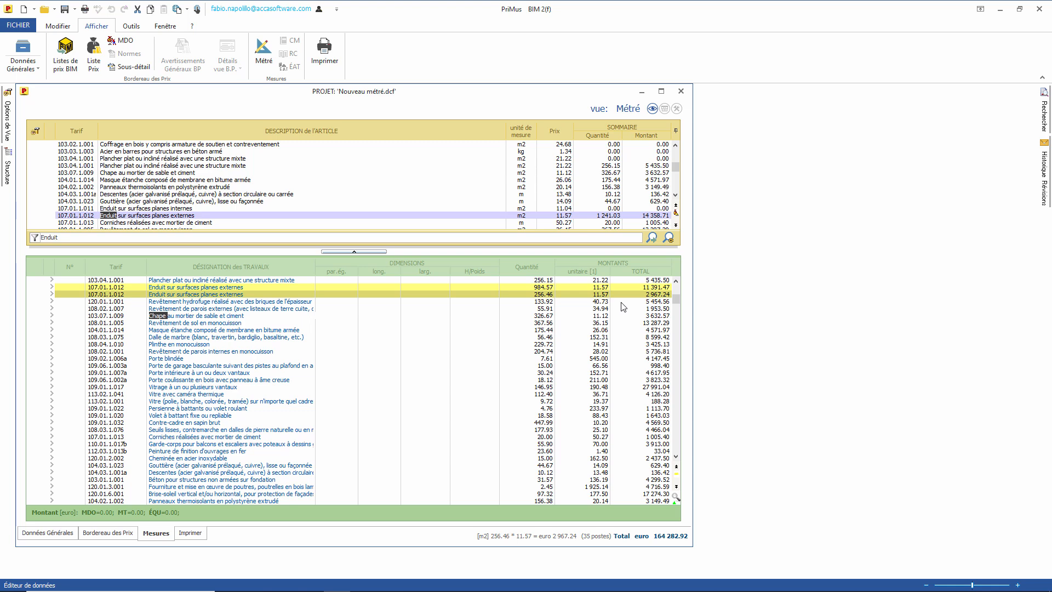
click(538, 288)
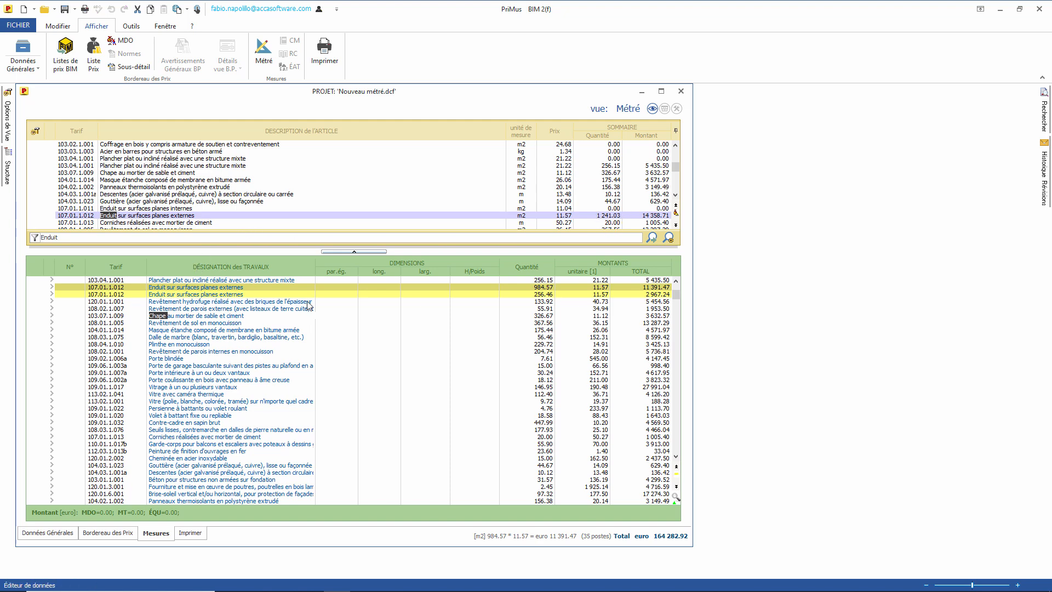
Step: Hide the price list, remove all highlighting, and open the Structure panel
click(676, 131)
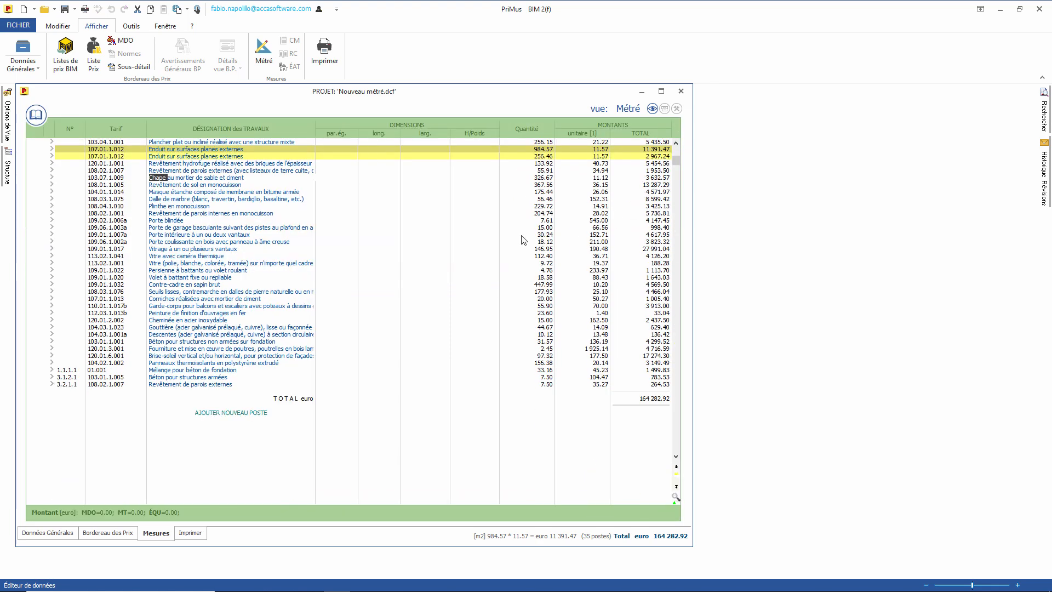
right_click(239, 155)
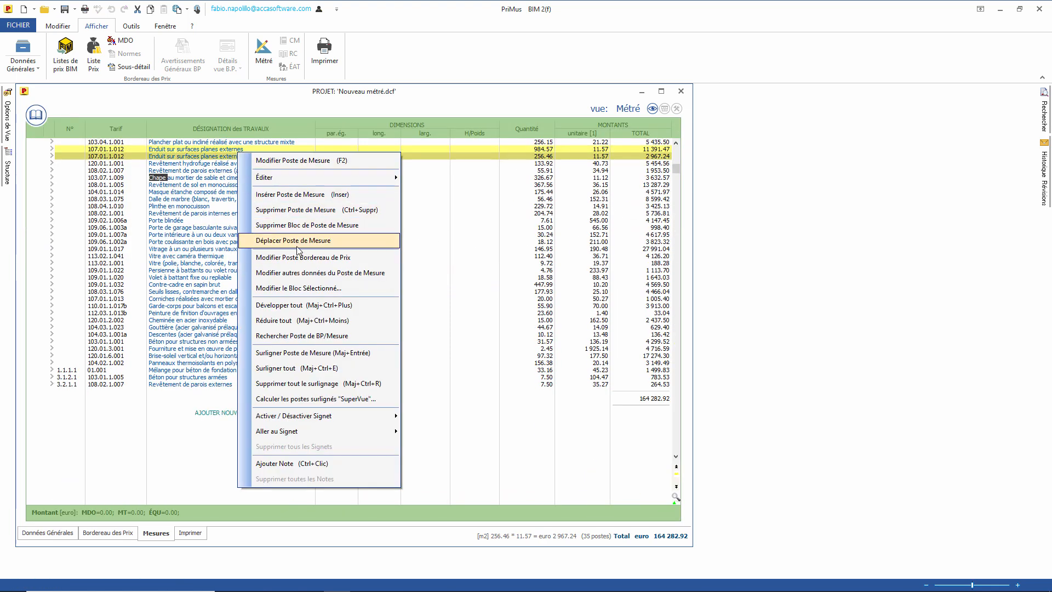
click(326, 383)
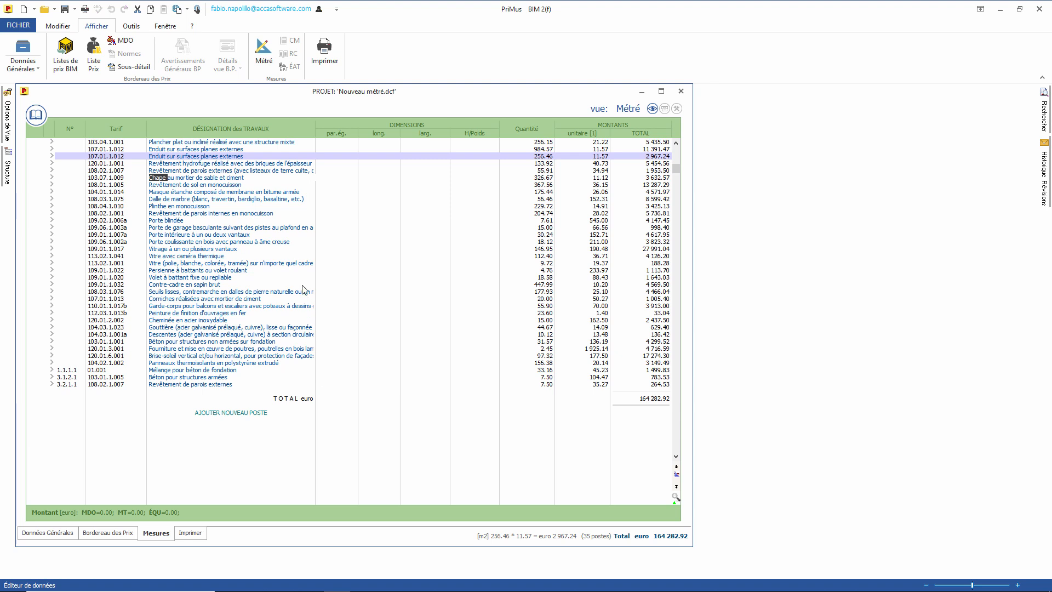
click(205, 171)
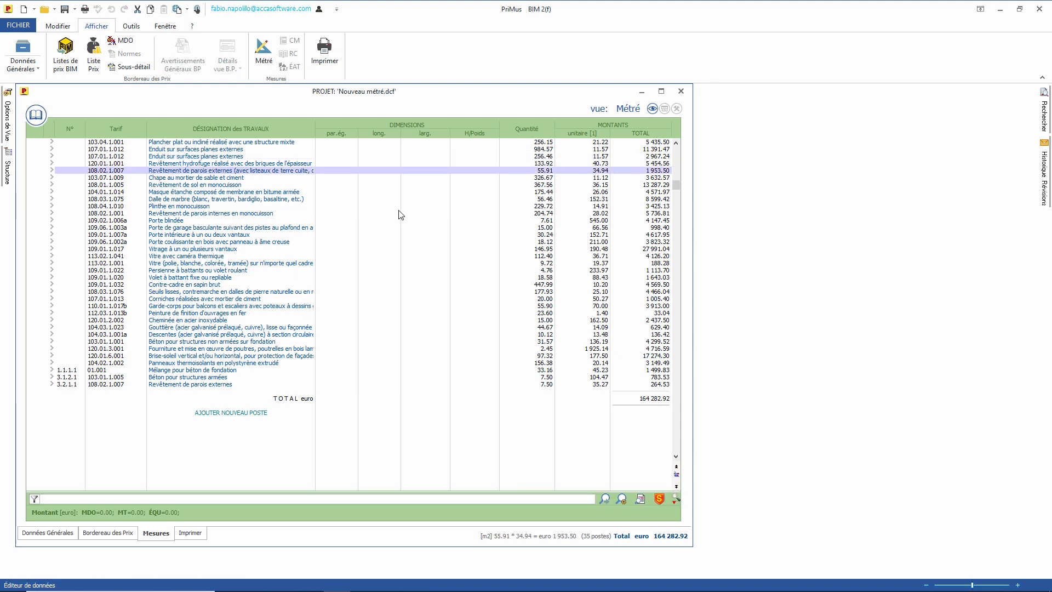
click(9, 175)
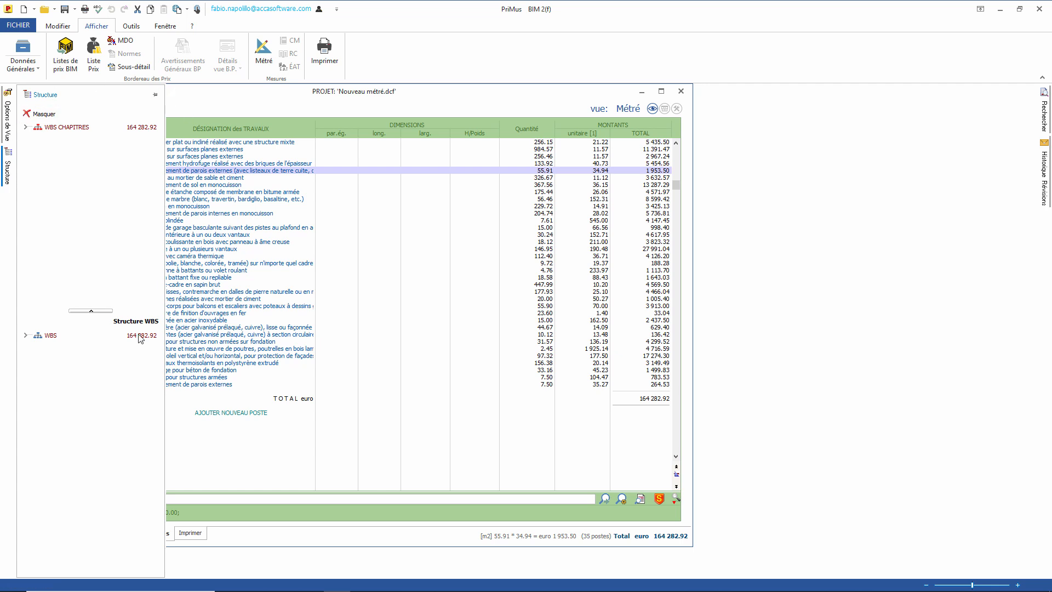
Step: Filter the measurements to WBS node 3.1.2 Structures en élévation under Bâtisse A
click(25, 336)
click(48, 361)
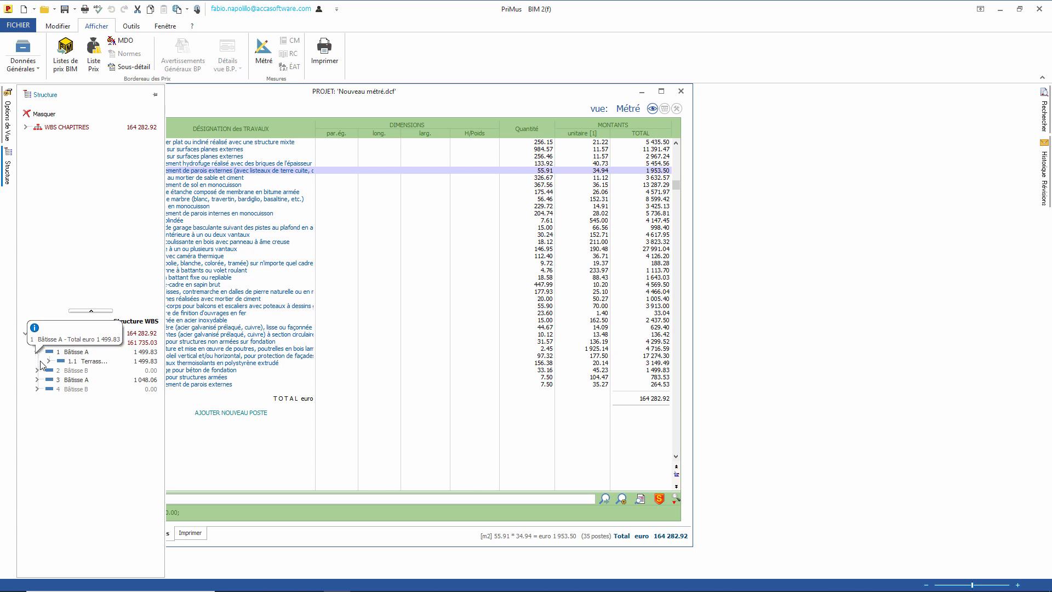
click(36, 389)
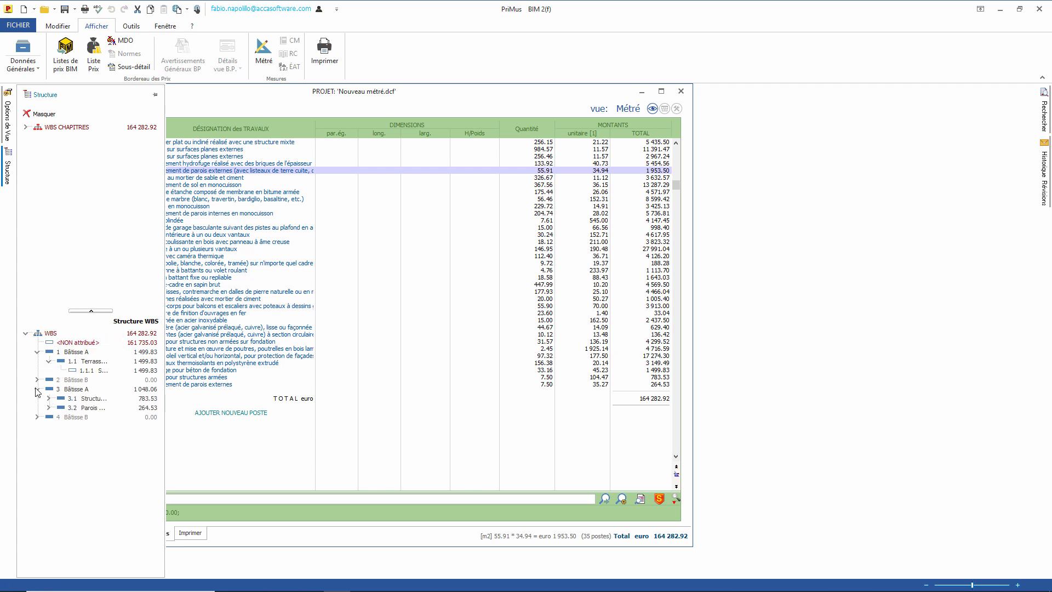
click(48, 398)
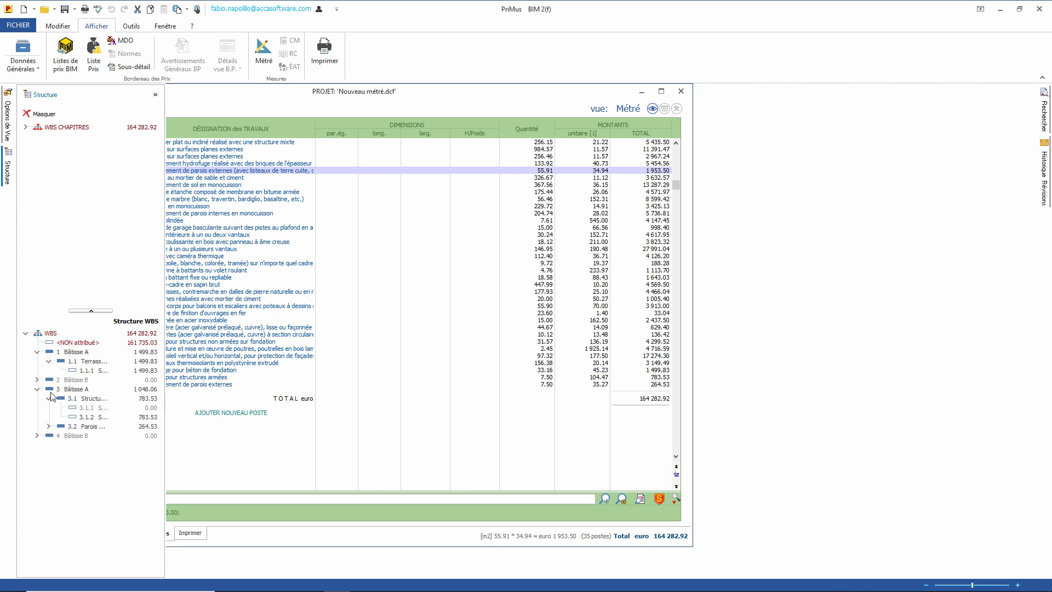
click(126, 422)
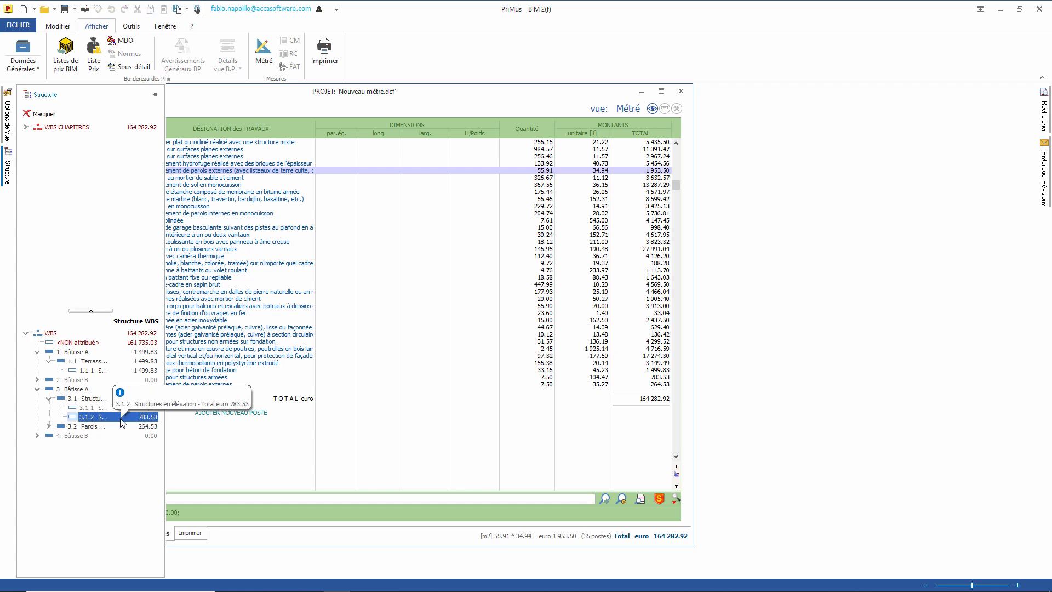
right_click(123, 423)
click(164, 427)
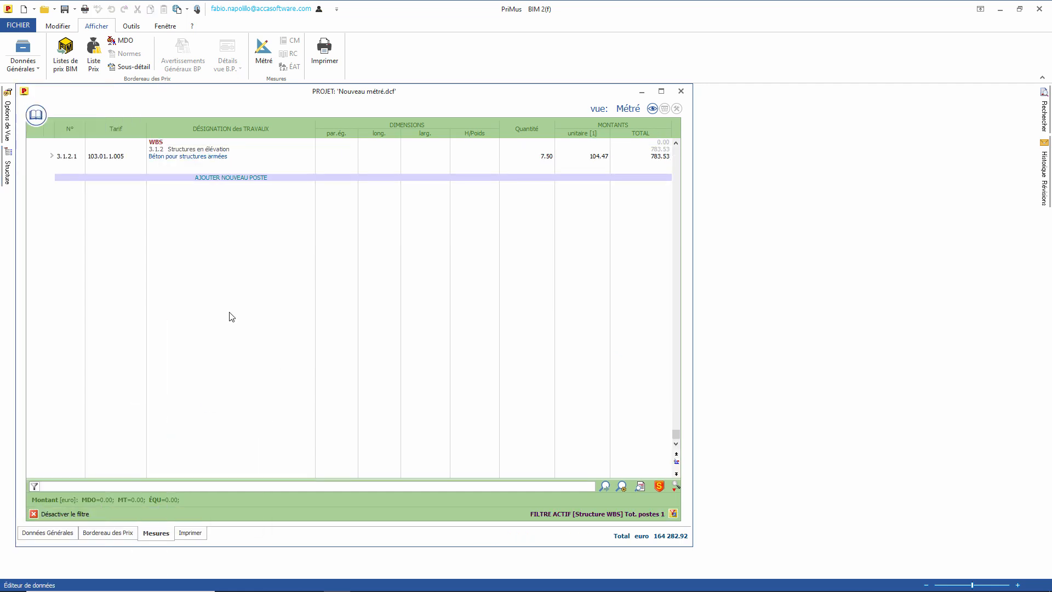
Step: Set entry 3.1.2.1's concrete line to par.ég. 4 and length 5 (25.00 m3)
click(51, 157)
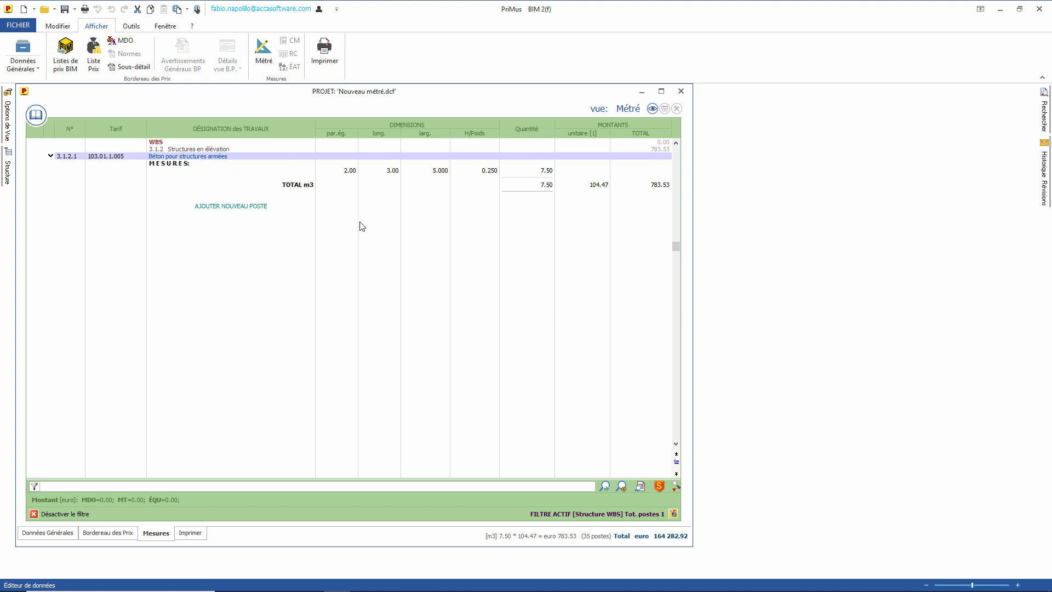
click(342, 171)
text(4)
key(Tab)
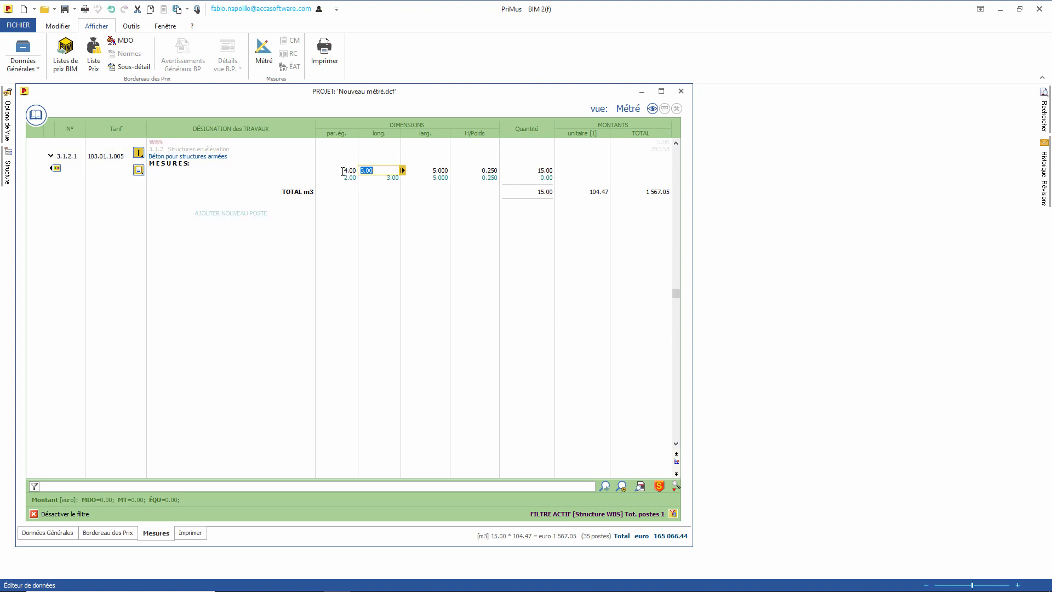
text(5)
key(Tab)
key(Tab)
key(Tab)
click(408, 277)
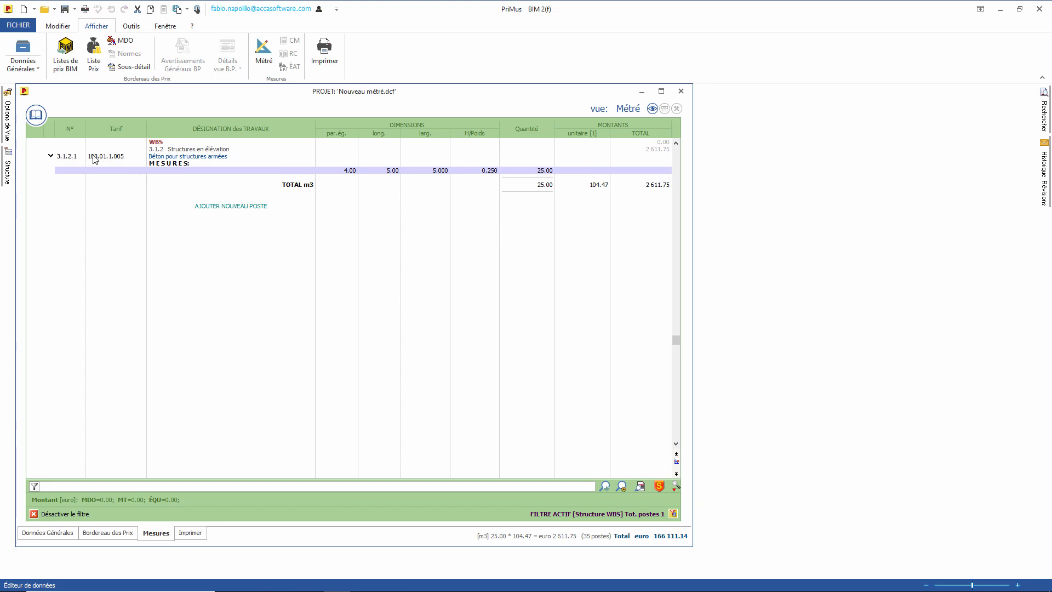
Step: Add a new Béton pour structures armées entry 3.1.2.2 under 3.1.2, then deactivate the filter
click(36, 115)
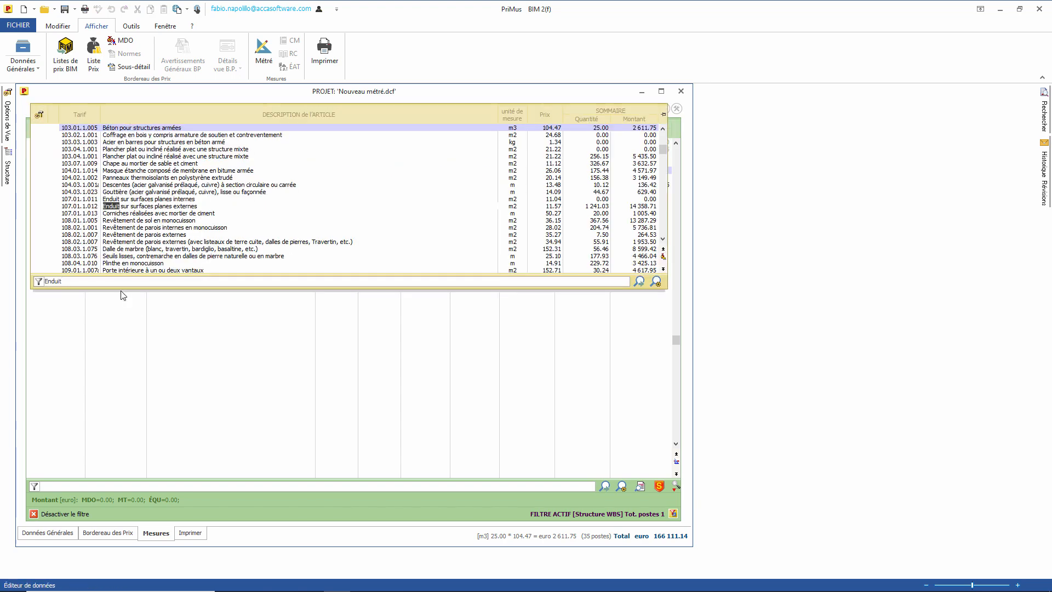
drag(65, 282, 34, 274)
text(béton)
drag(135, 156, 310, 334)
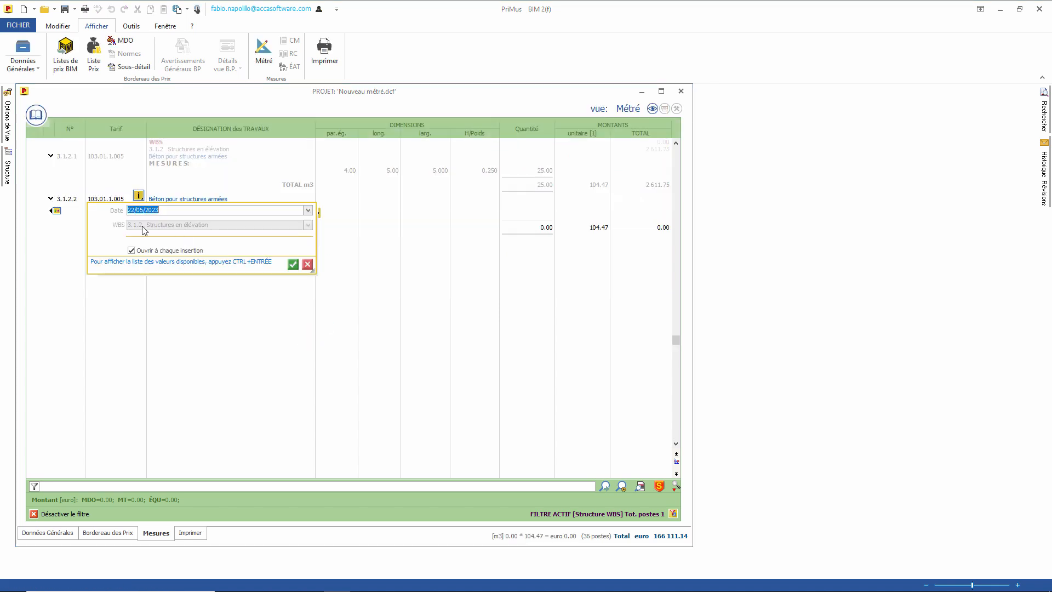
click(293, 264)
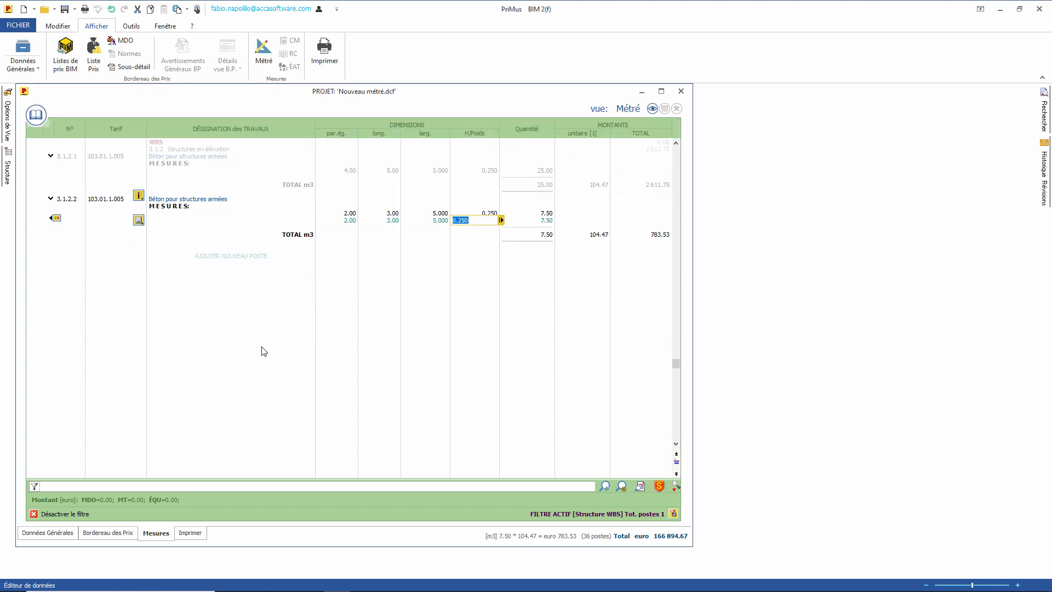
click(34, 513)
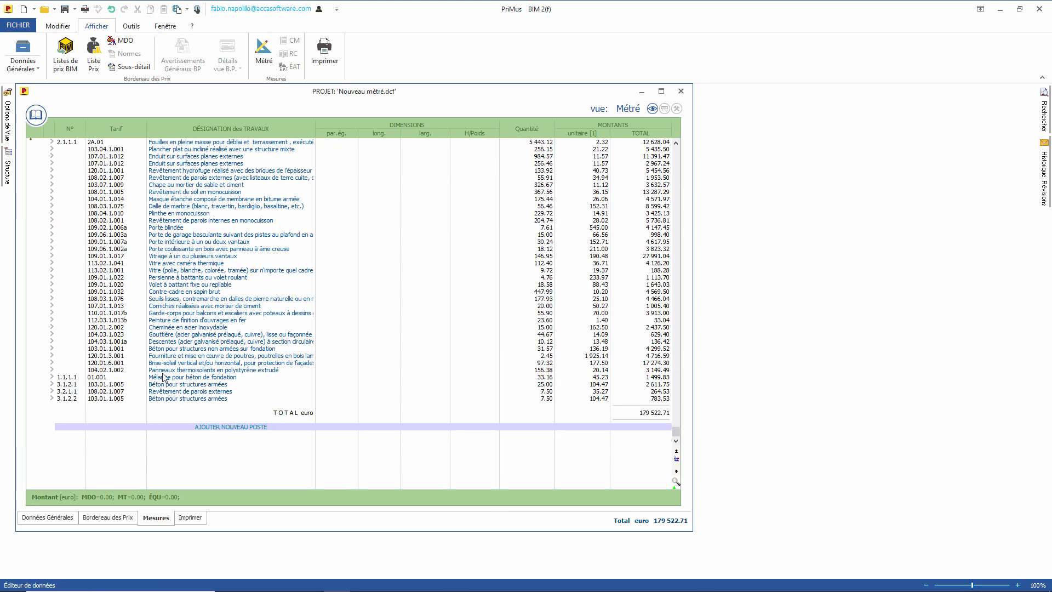
Step: In the view options, hide Graphiques, #TagBIM and the par.ég., length, width and height columns
click(51, 142)
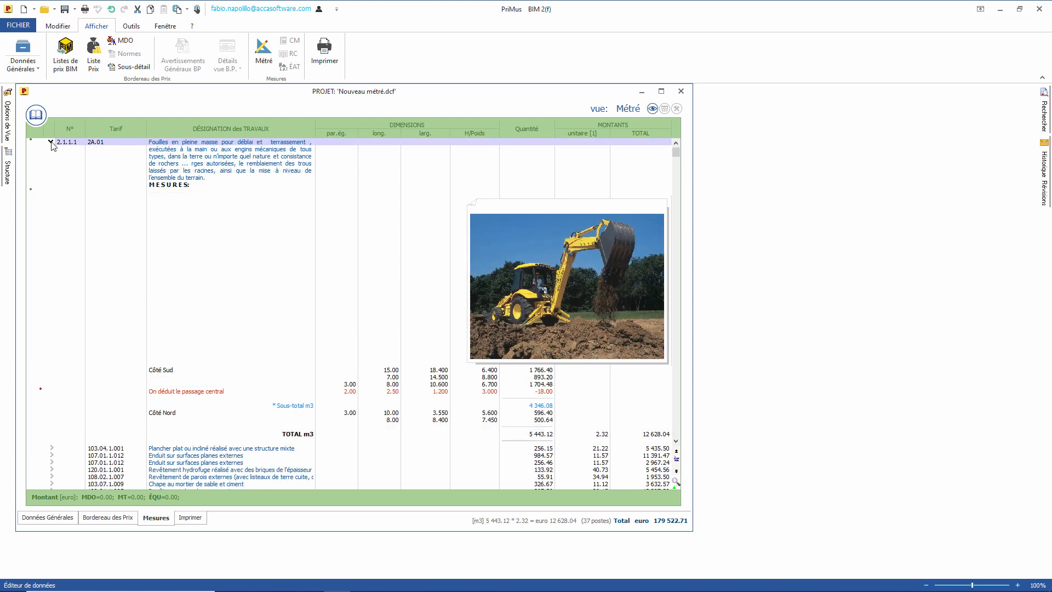
click(5, 124)
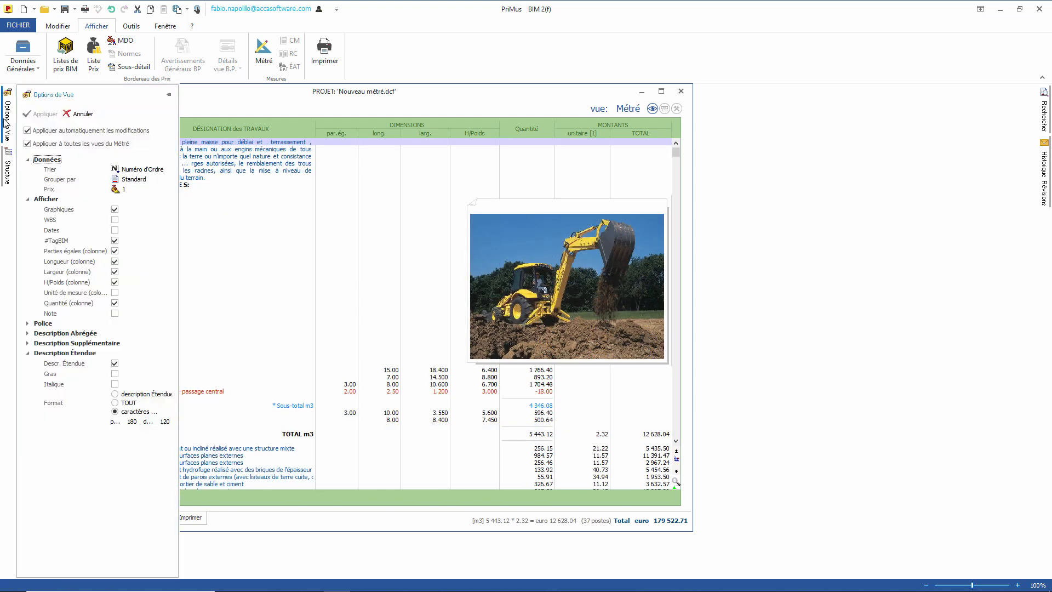
click(169, 94)
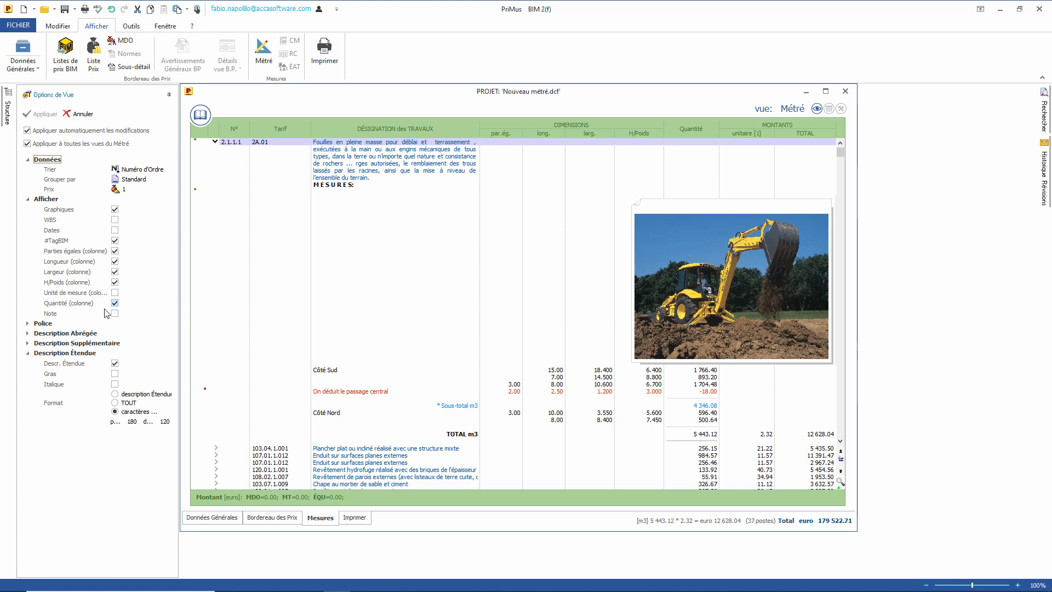
click(114, 209)
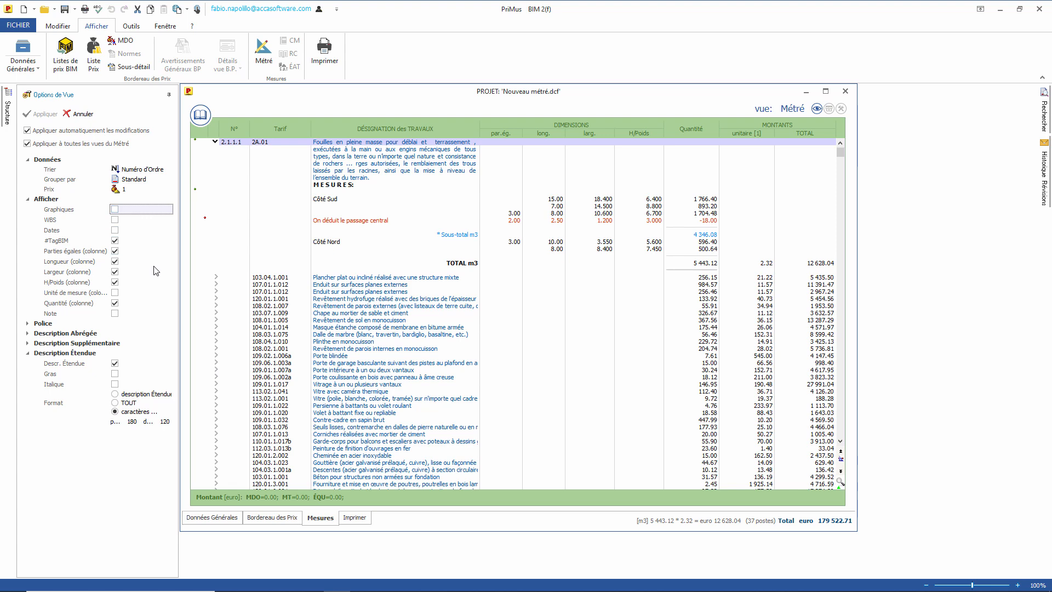
click(114, 240)
click(115, 250)
click(114, 261)
click(115, 271)
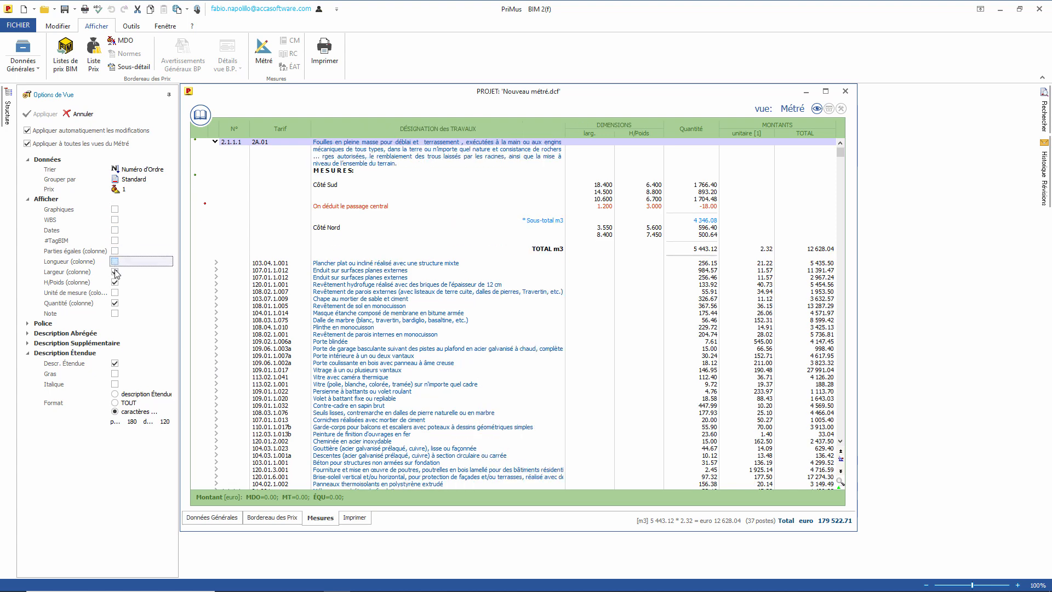
click(115, 282)
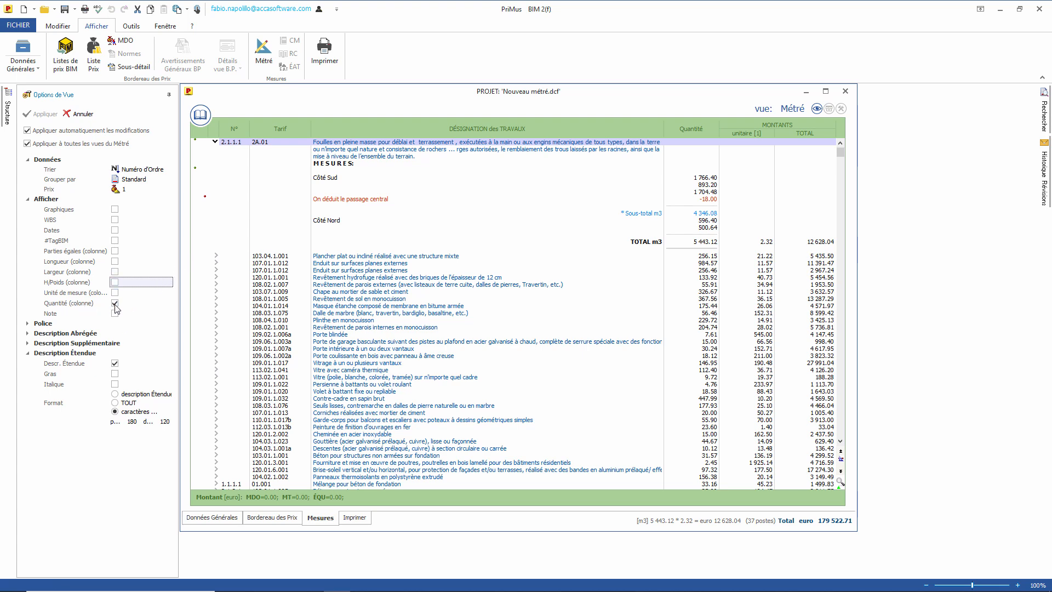
Step: Group the métré by WBS and show the full extended descriptions
click(130, 179)
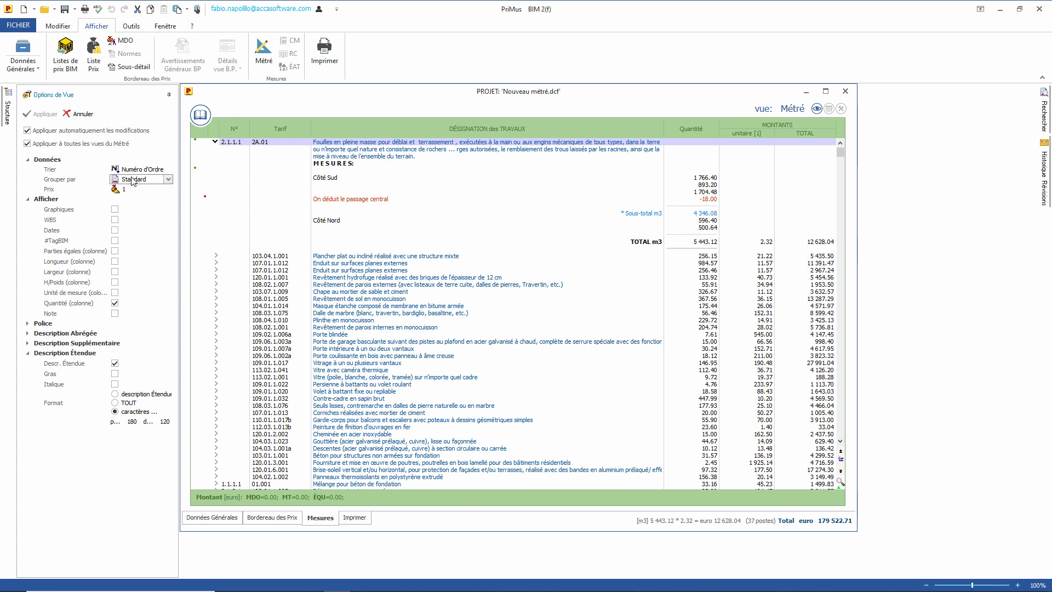
click(131, 180)
click(131, 204)
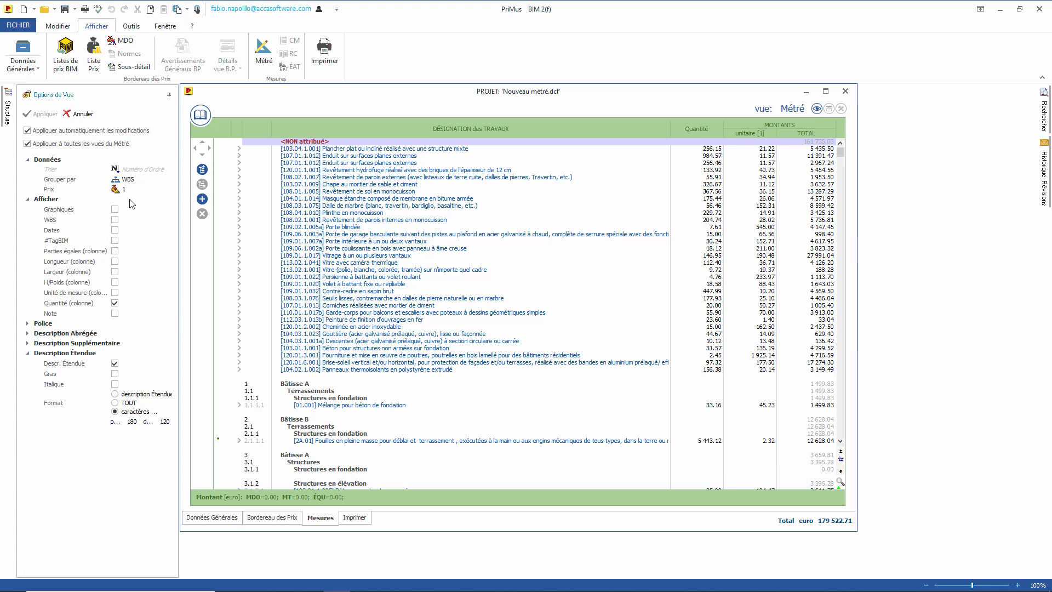
click(842, 442)
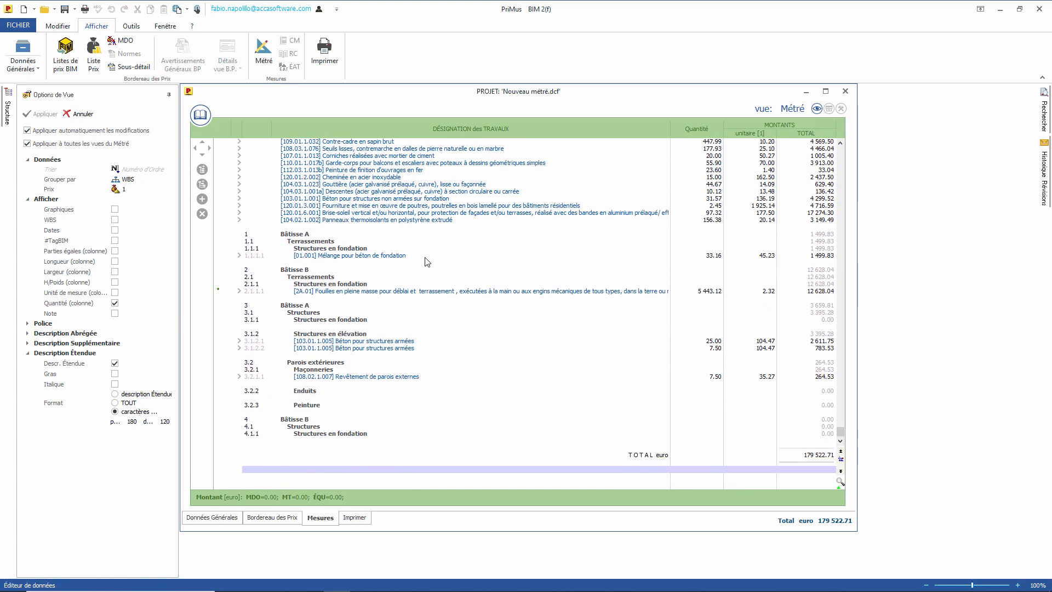
click(238, 256)
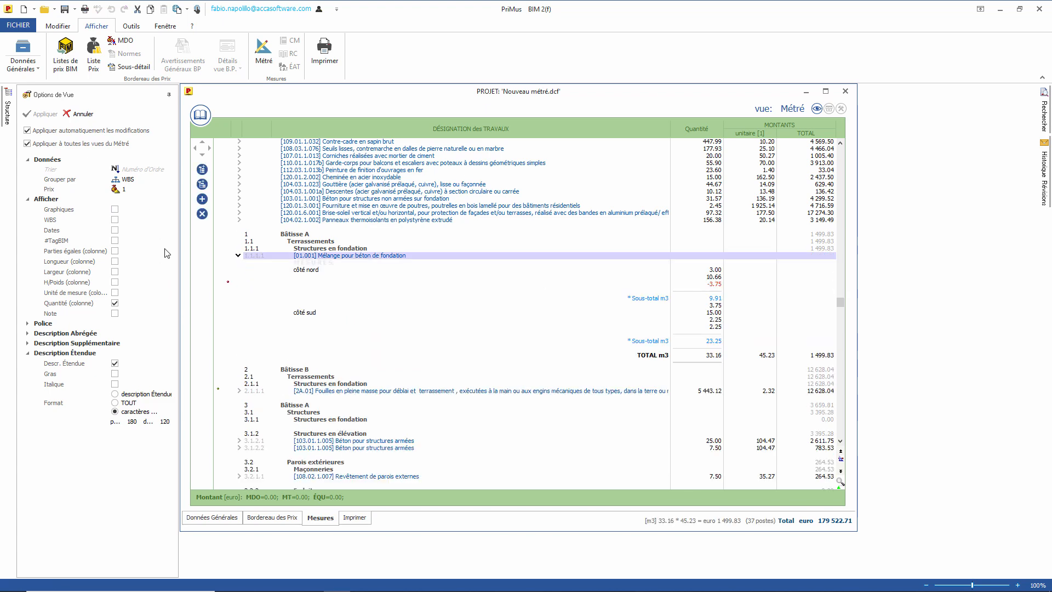
click(127, 415)
click(116, 403)
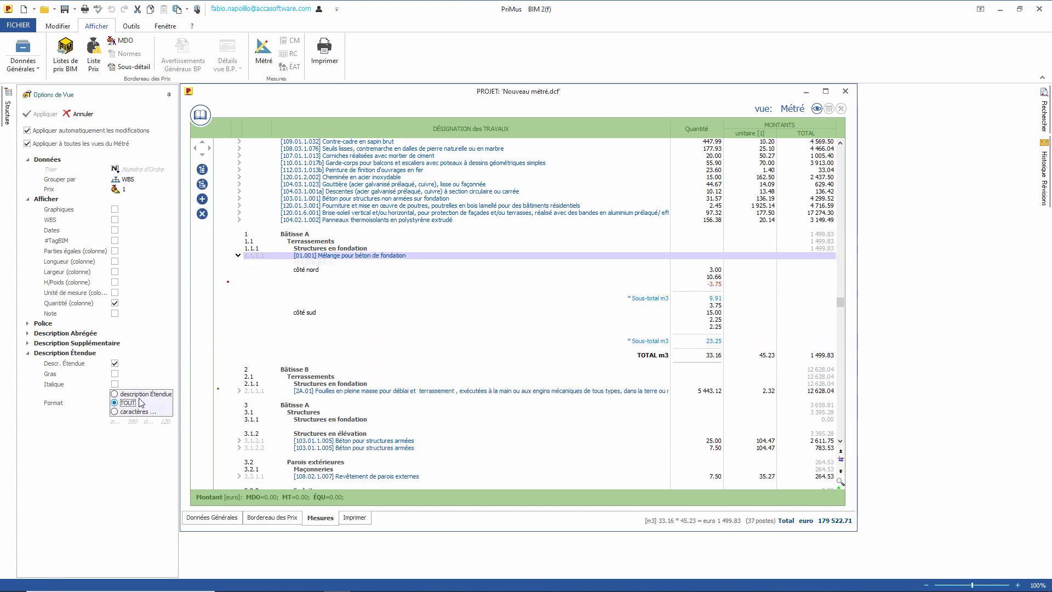
click(239, 391)
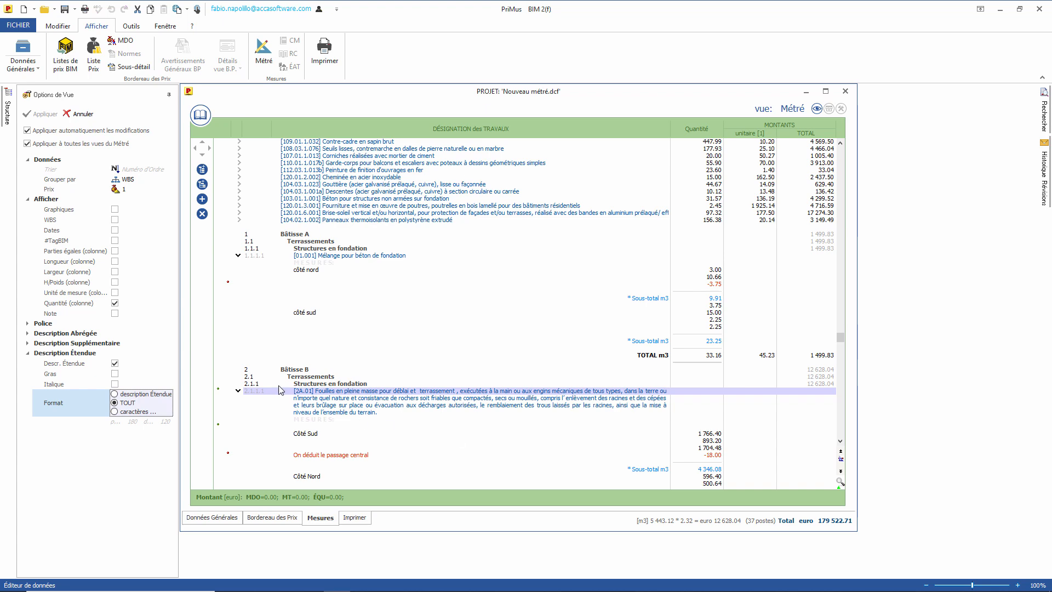
Step: Try métré text size 12, then return it to size 8
click(28, 324)
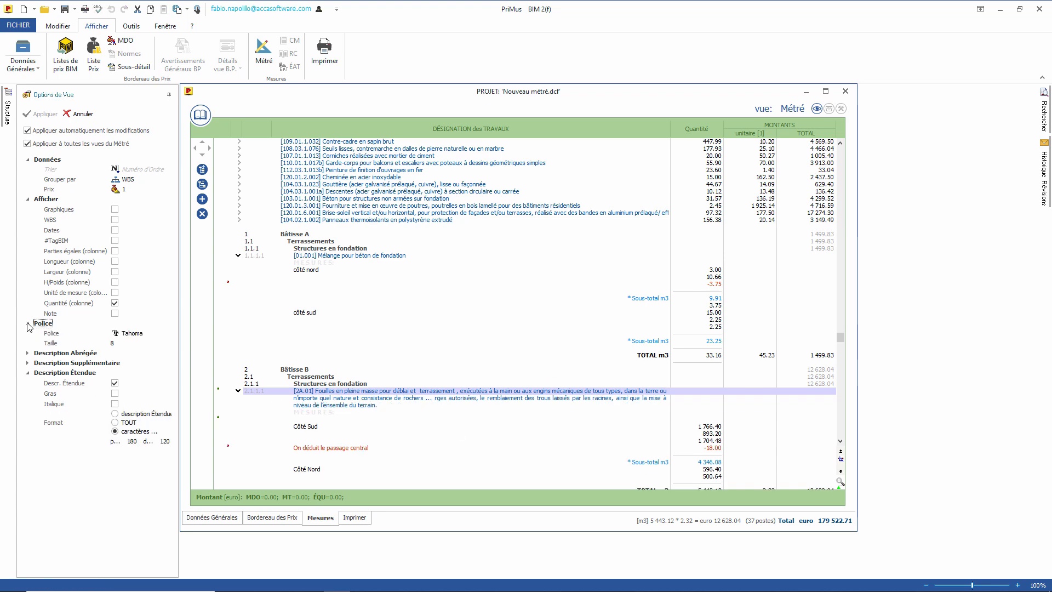
click(129, 344)
click(131, 344)
click(126, 385)
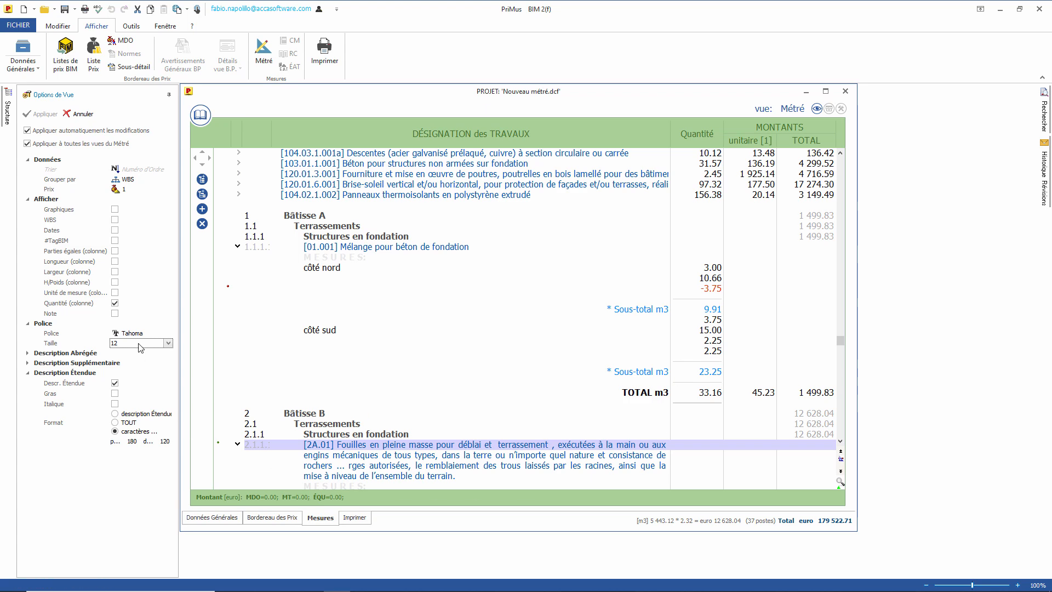
click(138, 344)
click(127, 353)
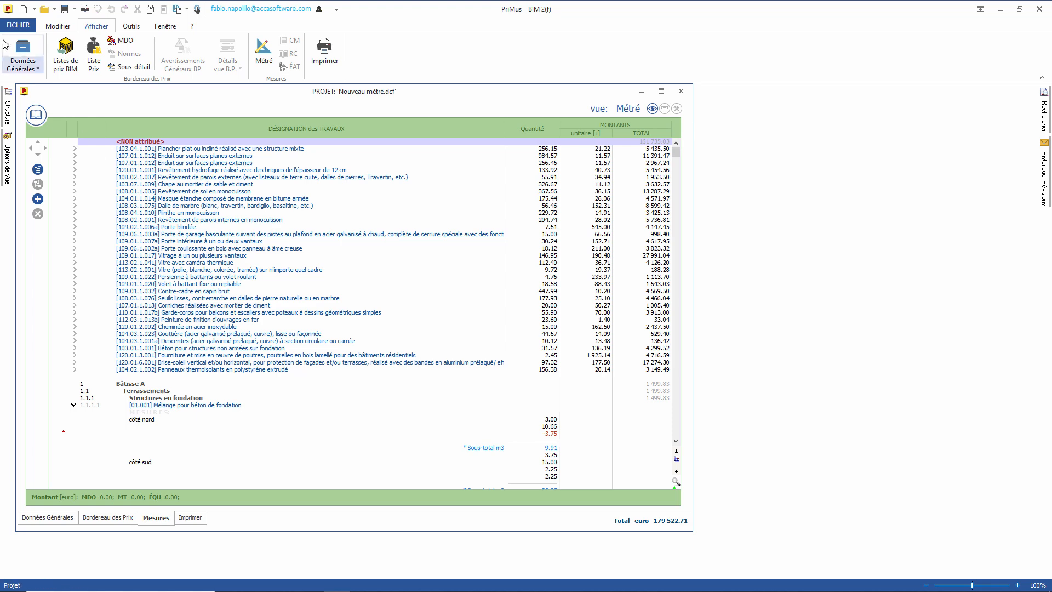
Step: Export the grid as Export_Excel.xls in Materiale with Prix 1 only and open it in Excel
click(18, 25)
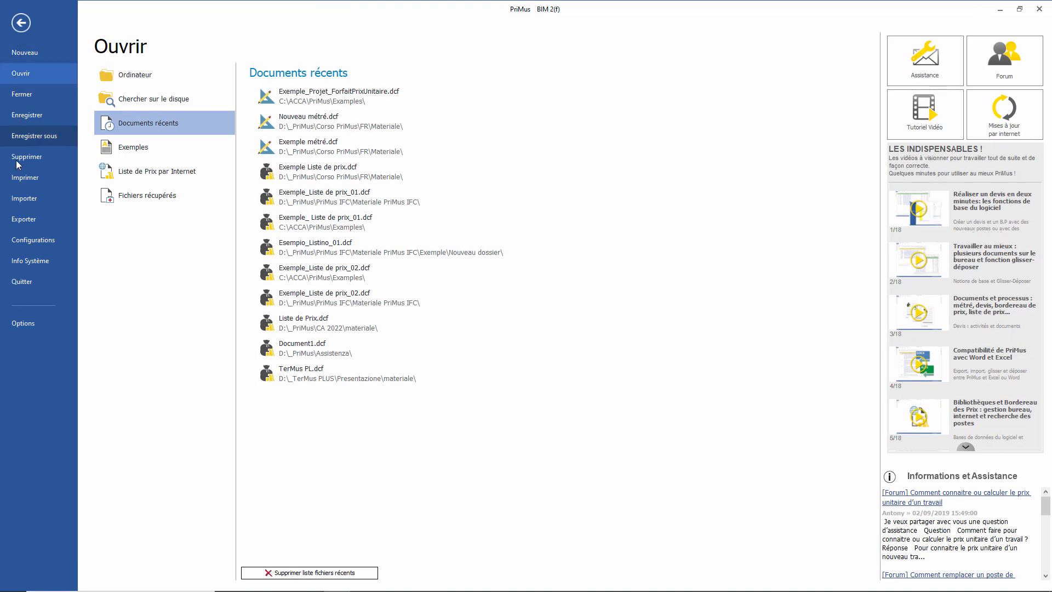
click(23, 224)
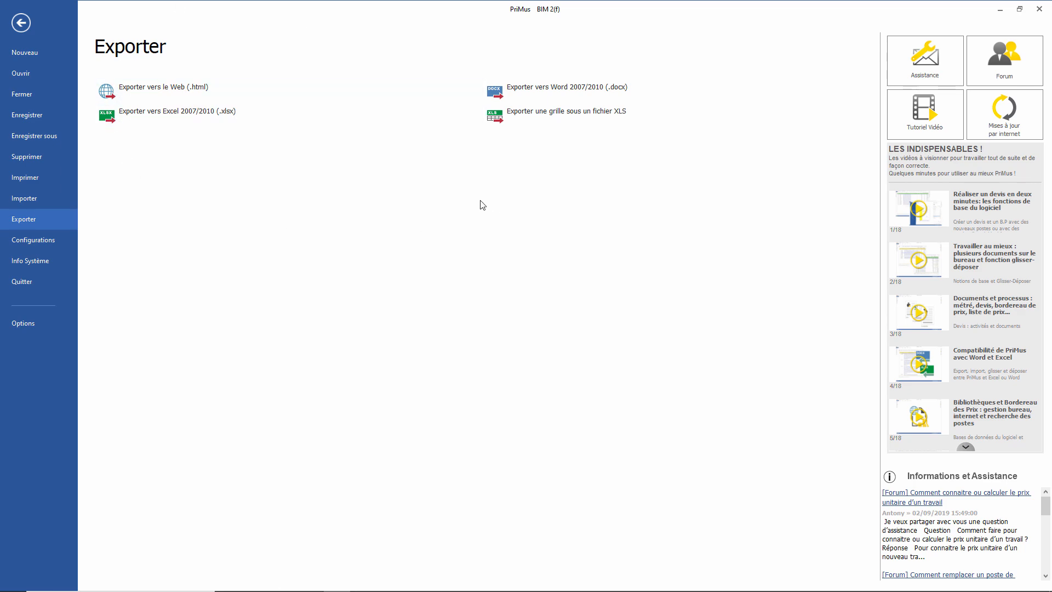
click(505, 120)
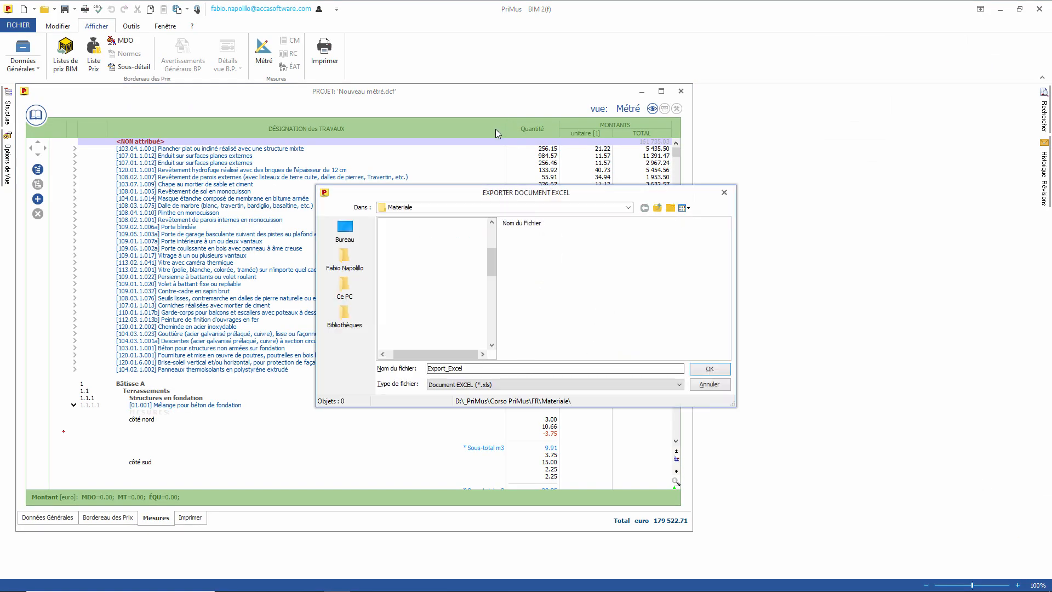
click(710, 369)
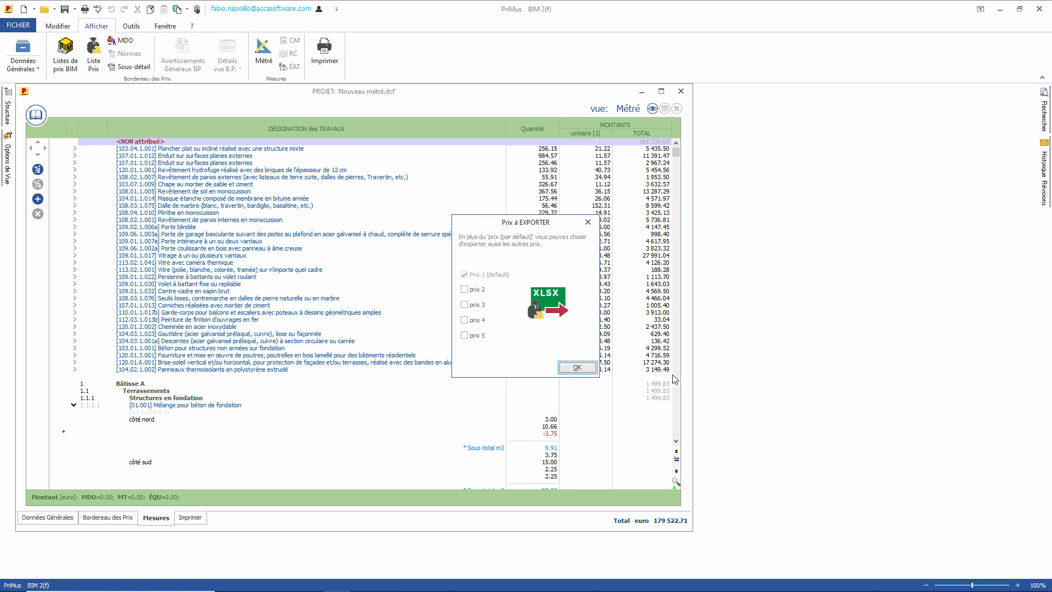
click(570, 370)
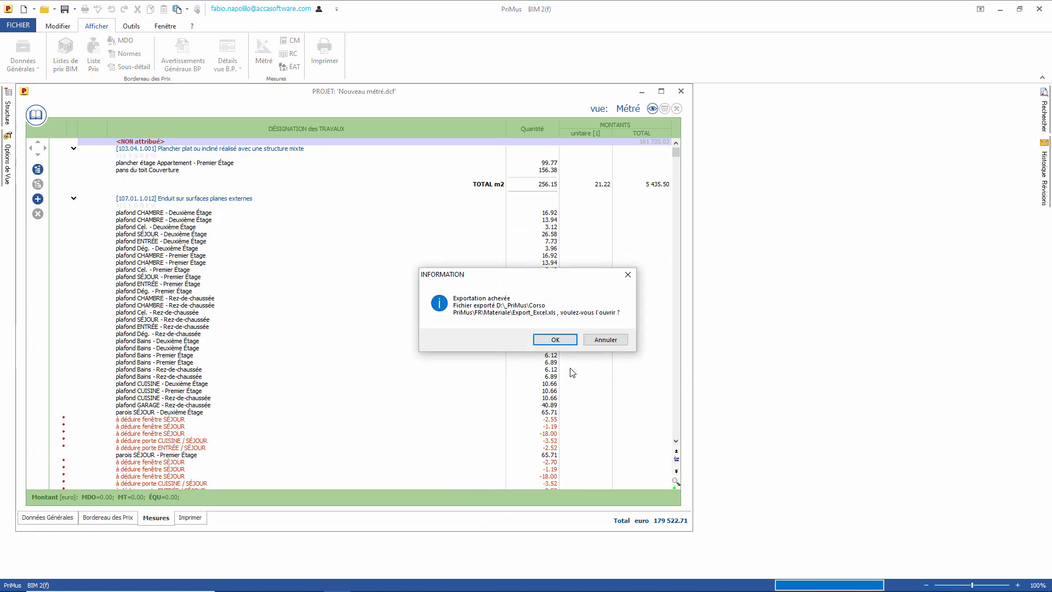
click(555, 340)
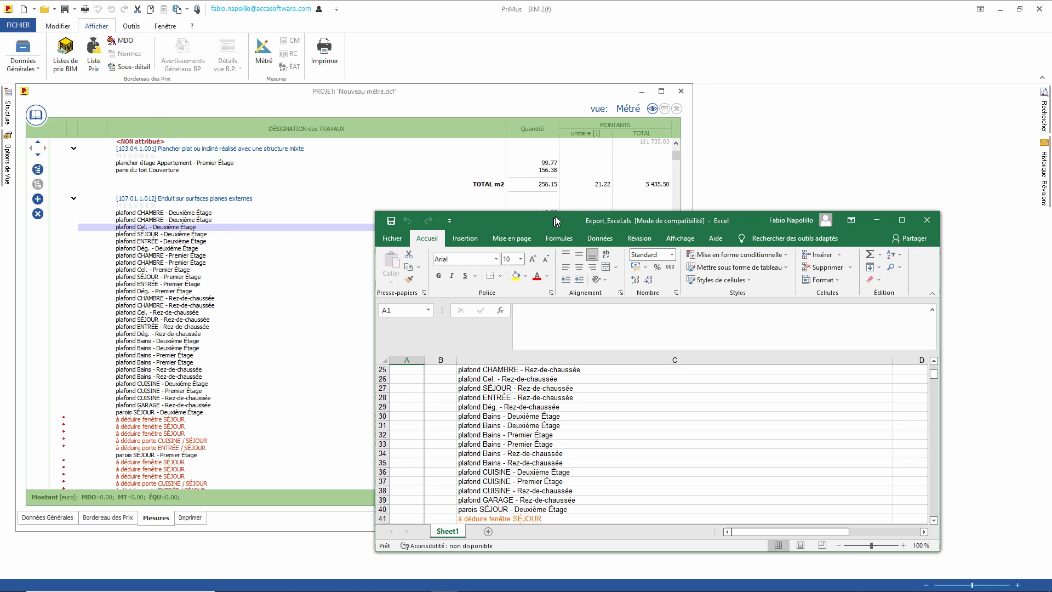
drag(555, 217, 580, 181)
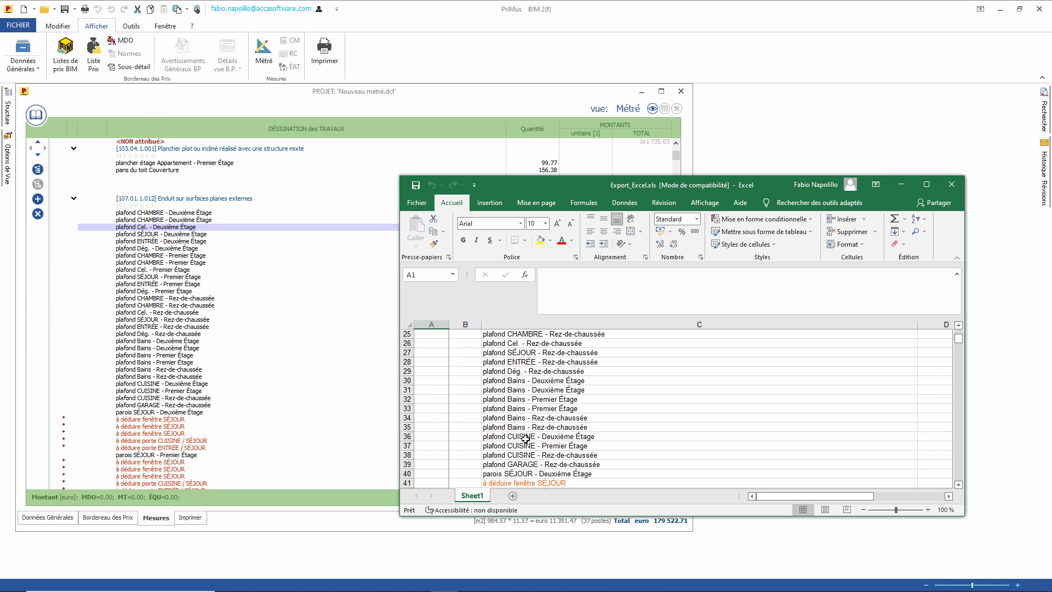
Step: Close Excel, set Grouper par back to Standard, and re-enable Graphiques
click(957, 189)
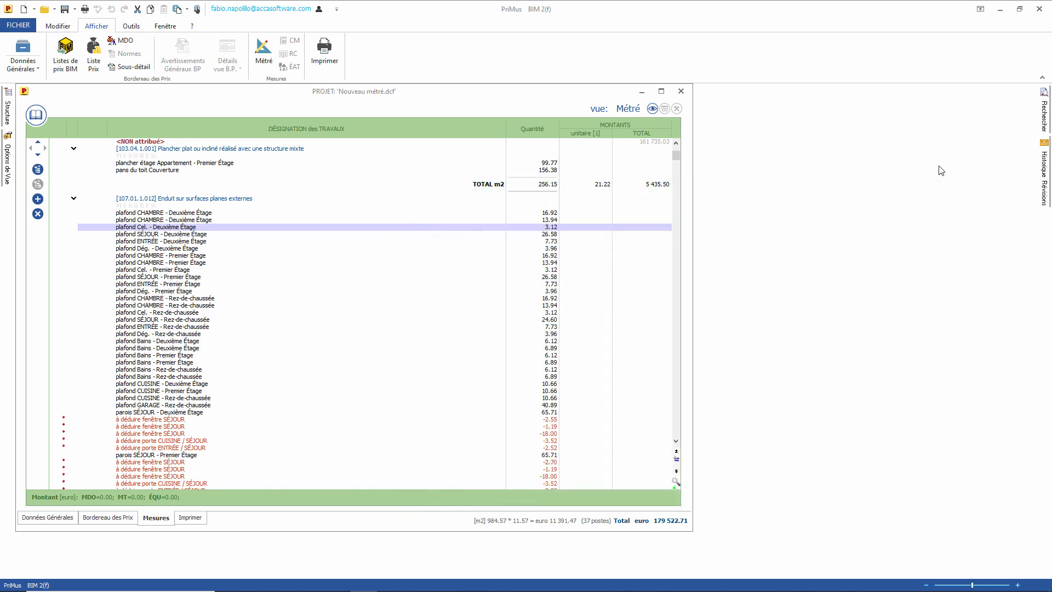
click(7, 165)
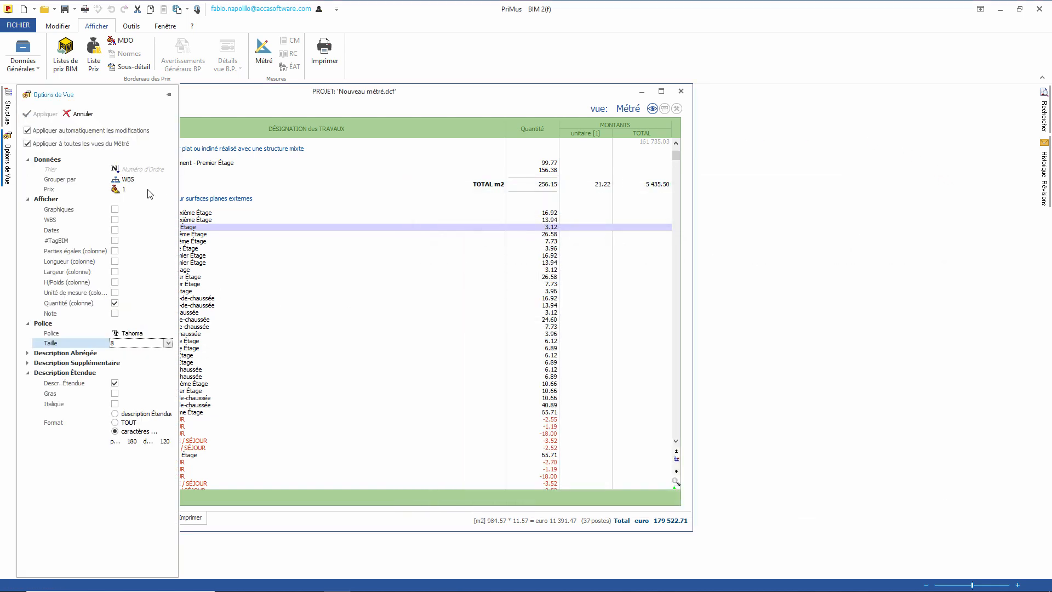
click(159, 180)
click(133, 198)
click(115, 209)
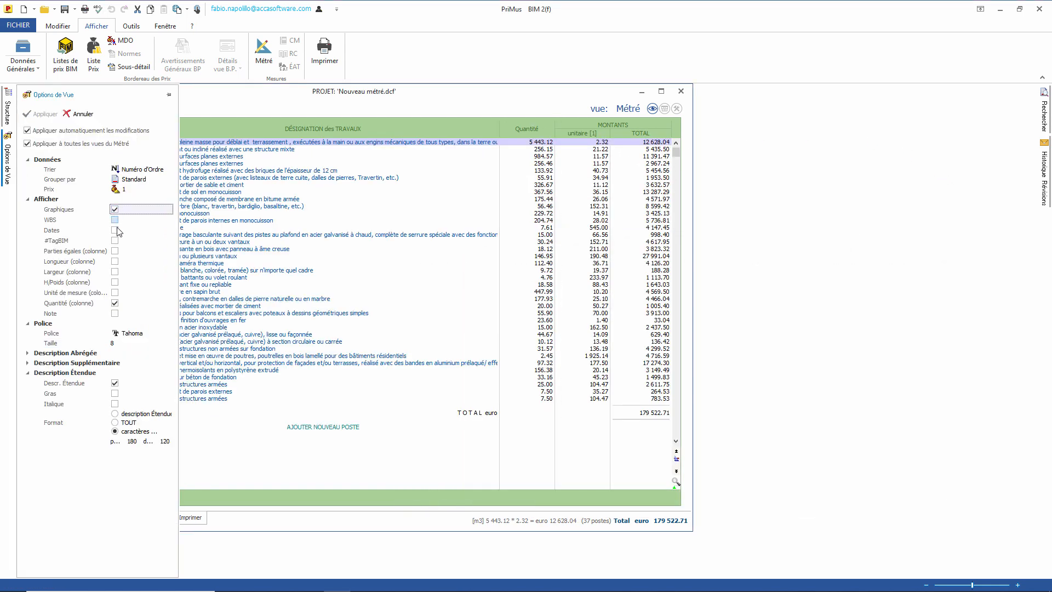
click(443, 227)
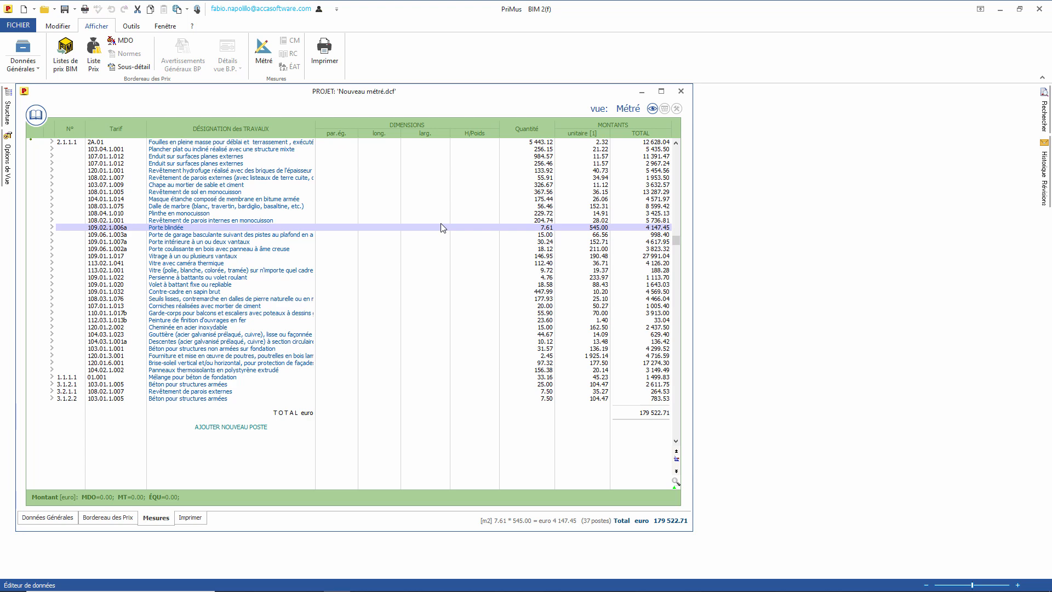
Step: Preview the Bordereau des Prix and then the Devis report, browsing to page 2
click(191, 518)
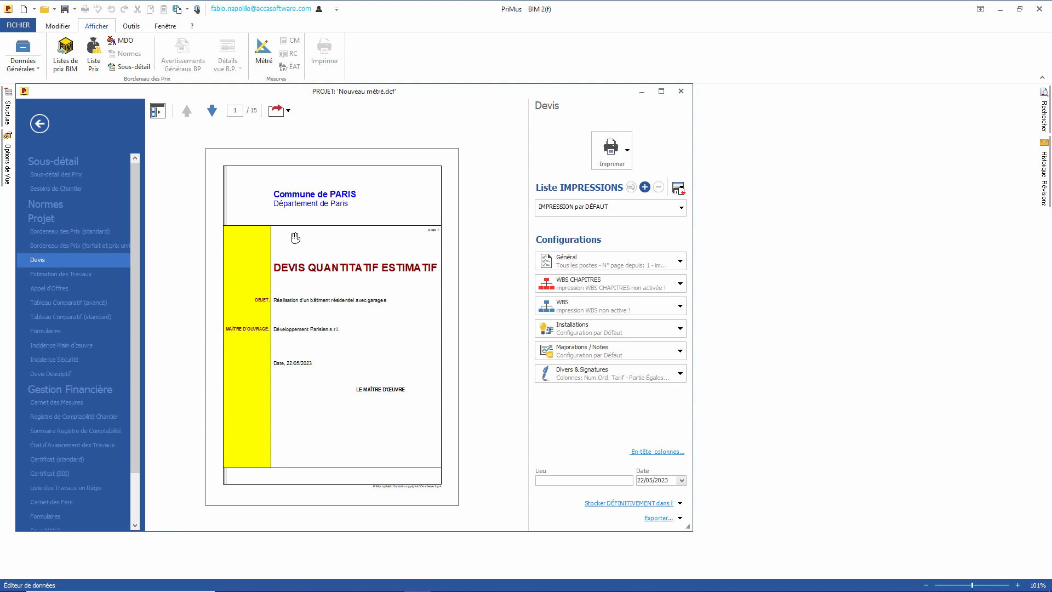
click(91, 233)
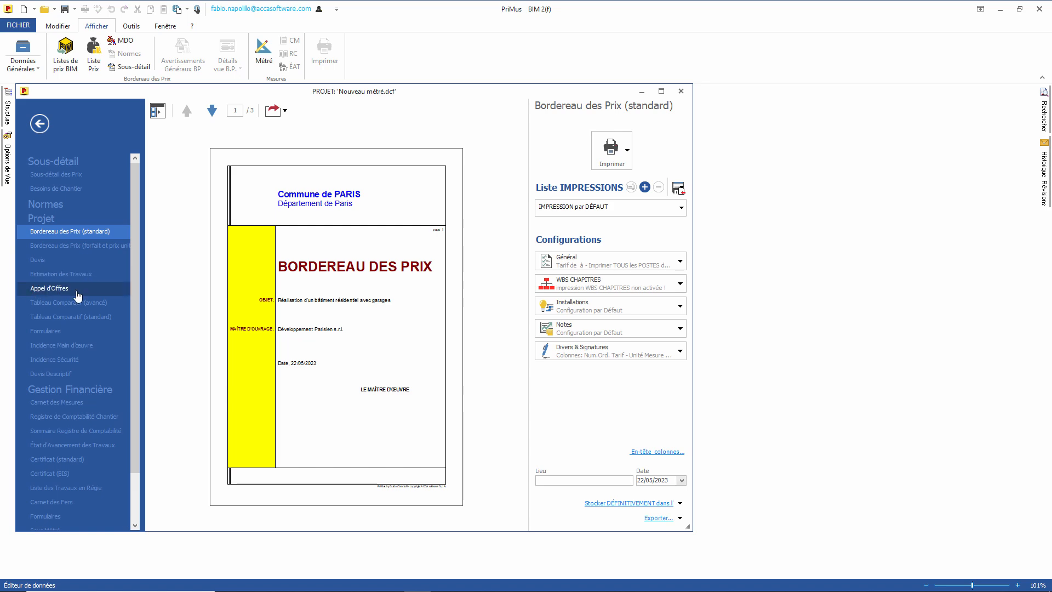
click(50, 260)
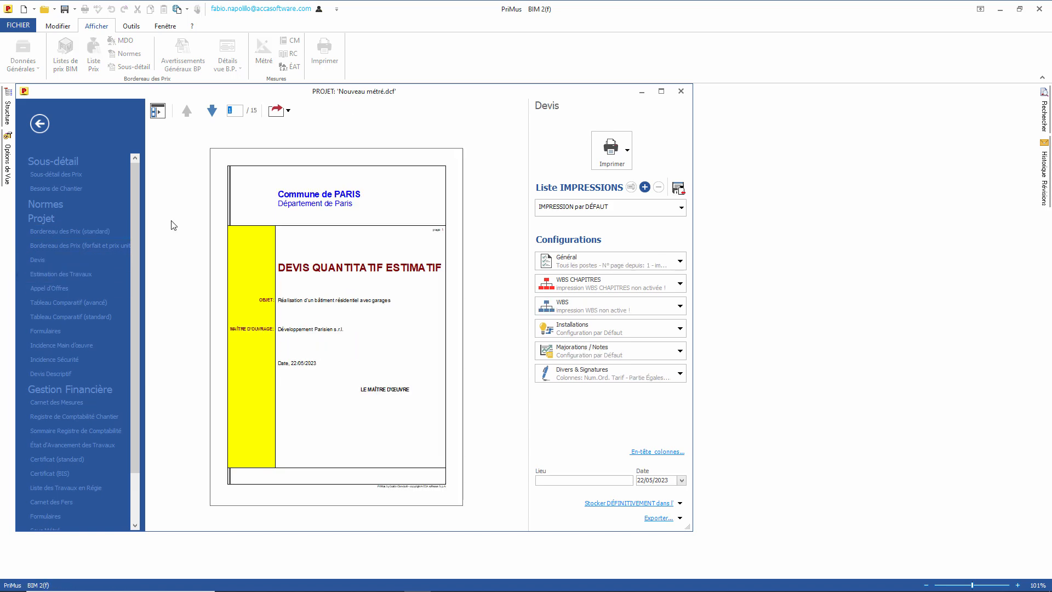
click(212, 112)
scroll(294, 285, up, 2)
mouse_move(302, 418)
mouse_down()
mouse_move(301, 263)
mouse_move(285, 366)
mouse_move(298, 419)
mouse_up()
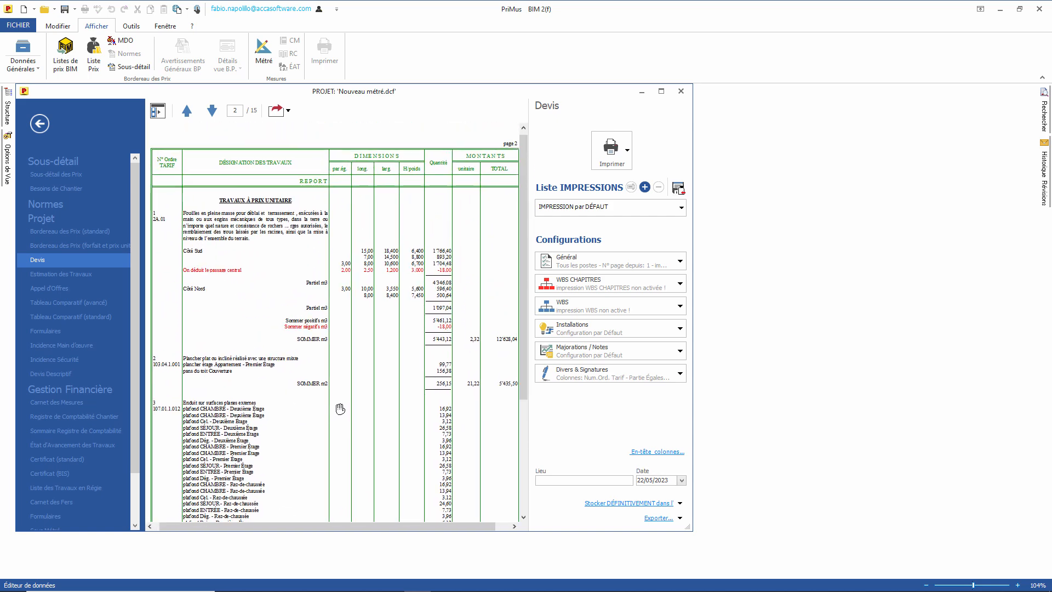
Step: In the Devis general settings, include images and sort the entries by WBS
click(580, 259)
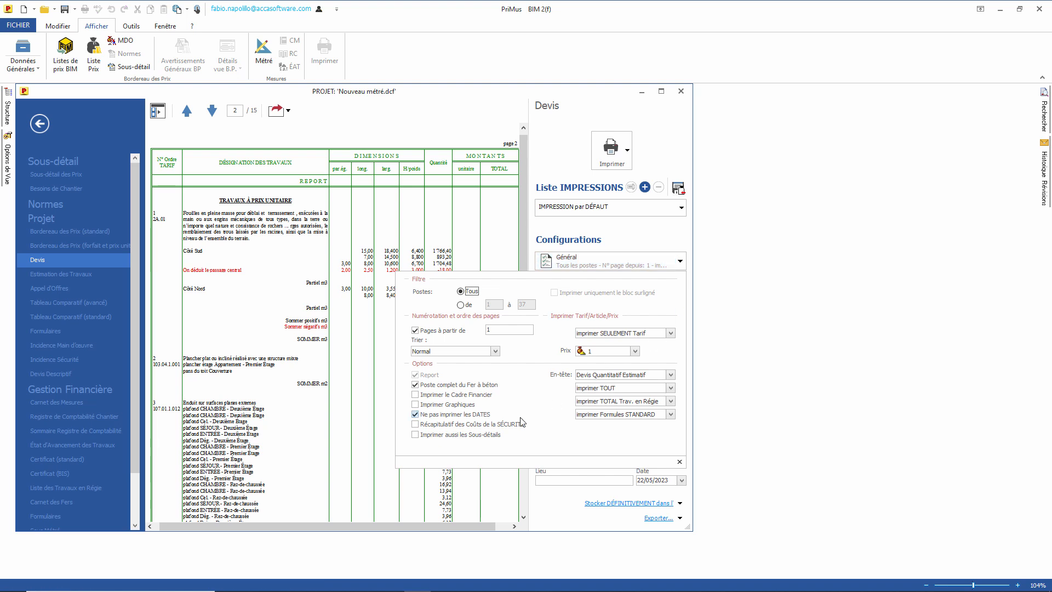
click(416, 404)
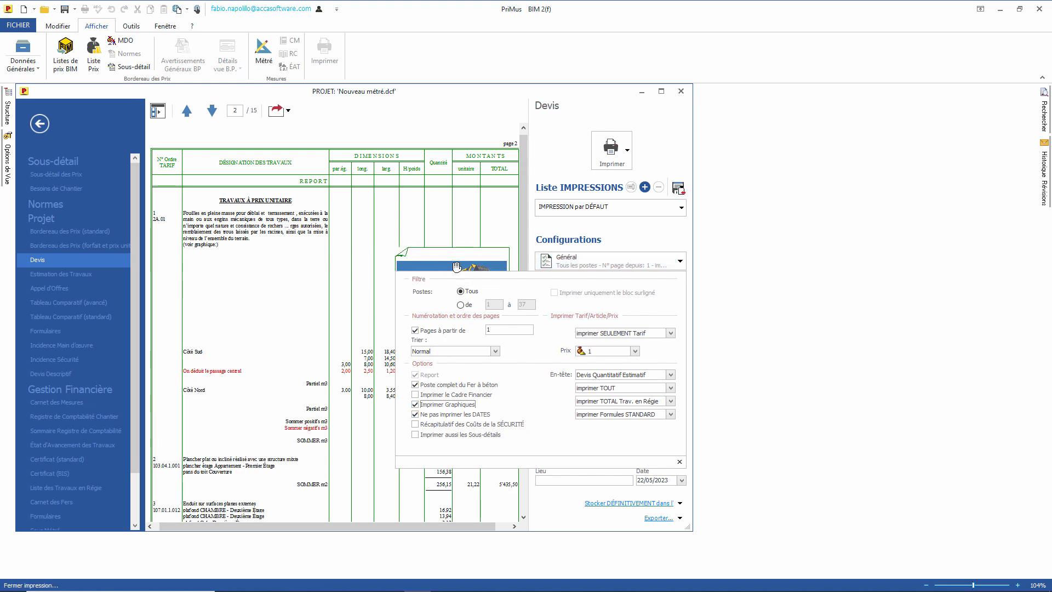
drag(436, 259, 433, 250)
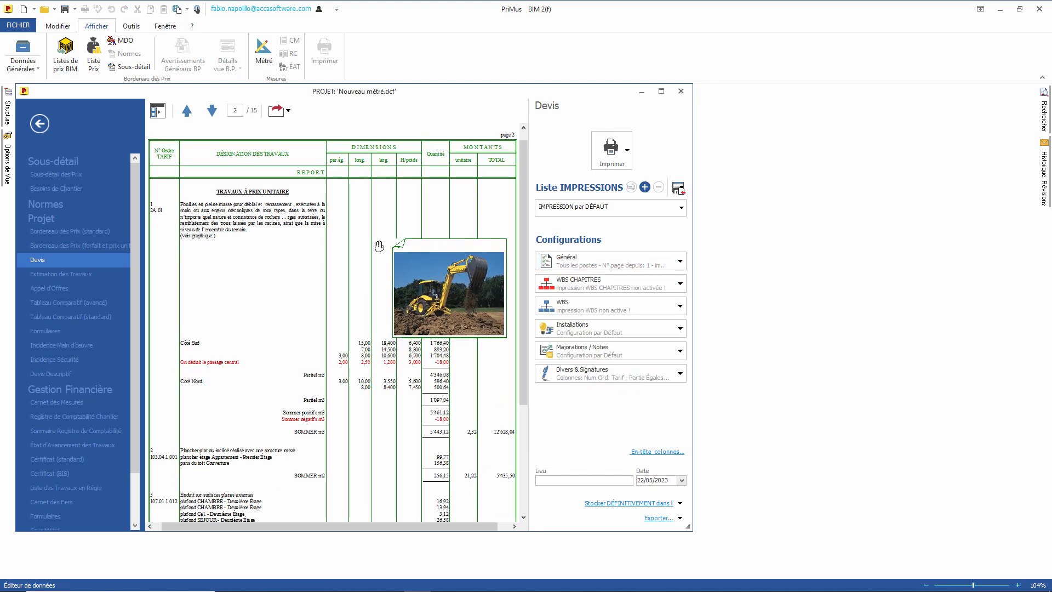
click(586, 264)
click(495, 352)
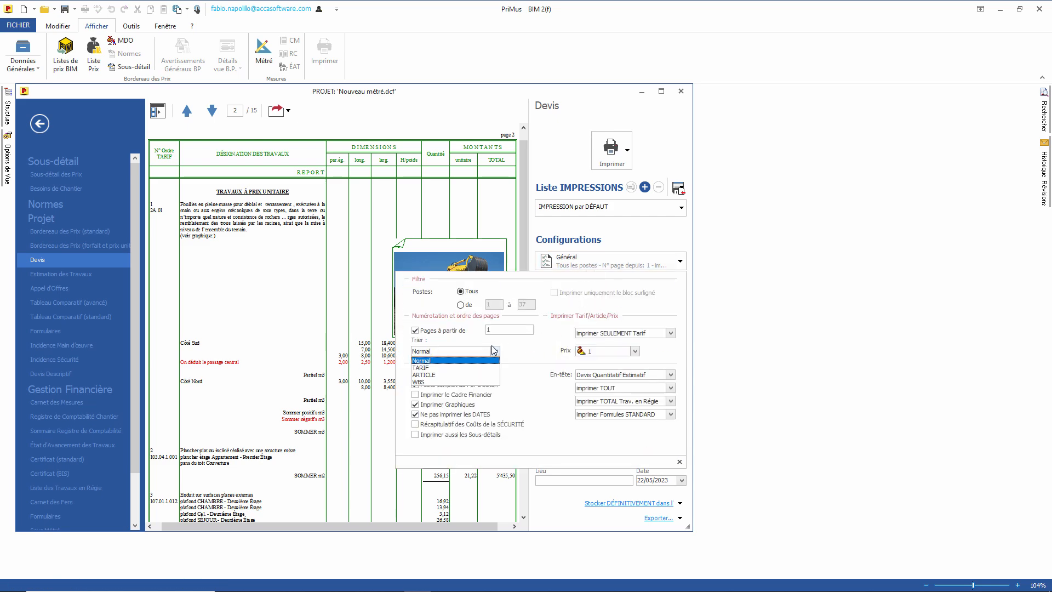
click(433, 382)
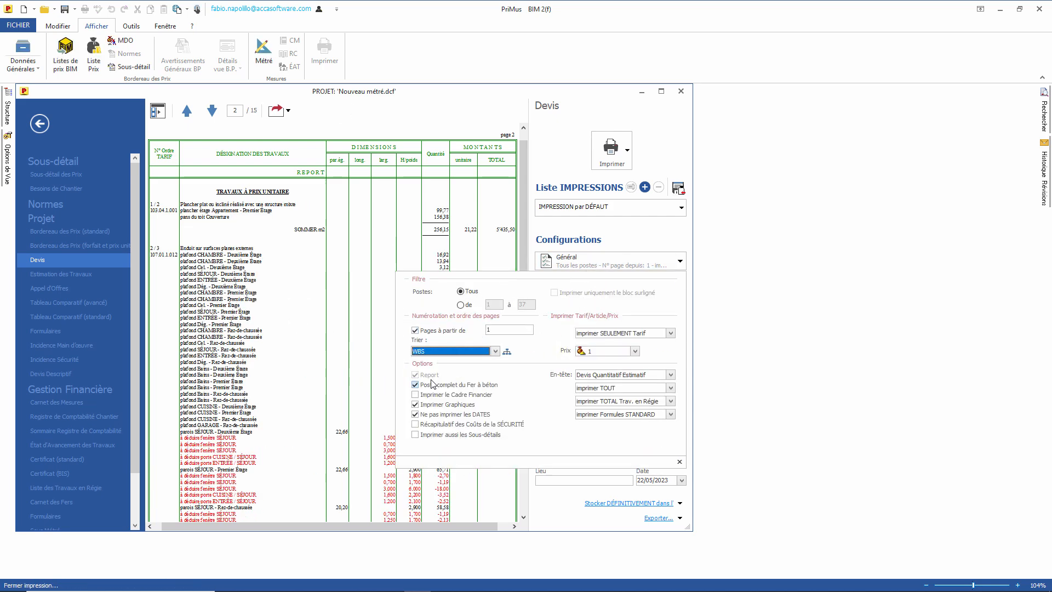
click(345, 382)
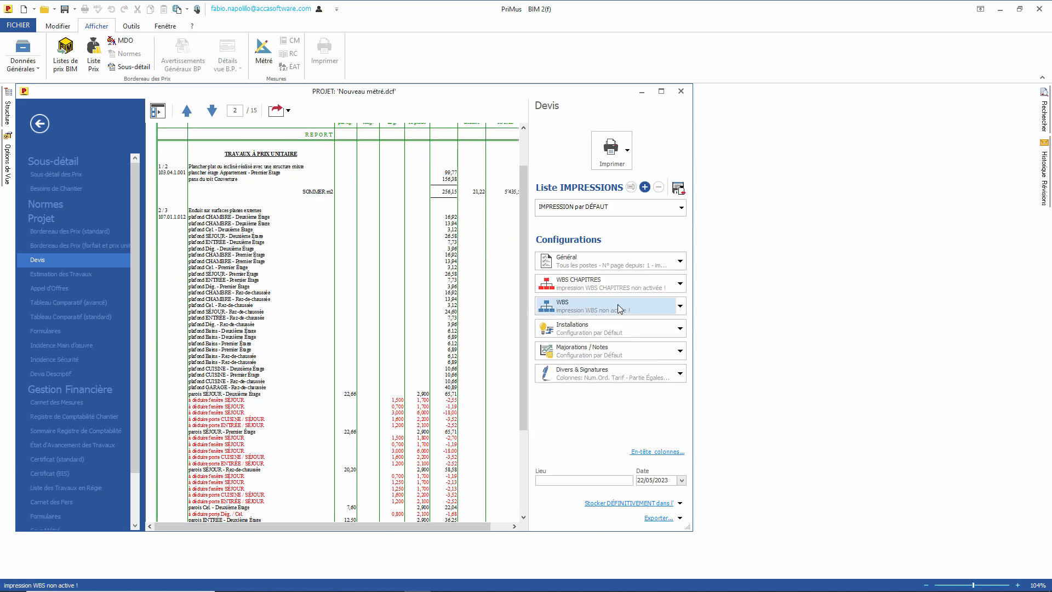
Step: Activate WBS printing with Titres and Récapitulatif WBS, then page through the preview
click(617, 304)
click(528, 472)
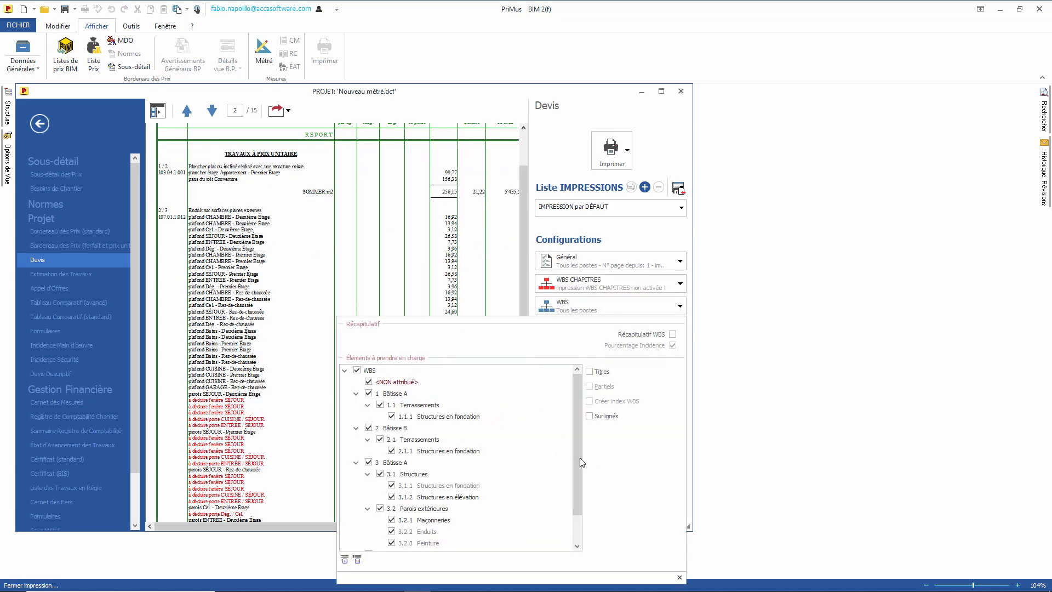
mouse_move(580, 458)
mouse_down()
mouse_move(582, 493)
mouse_move(582, 466)
mouse_up()
click(590, 371)
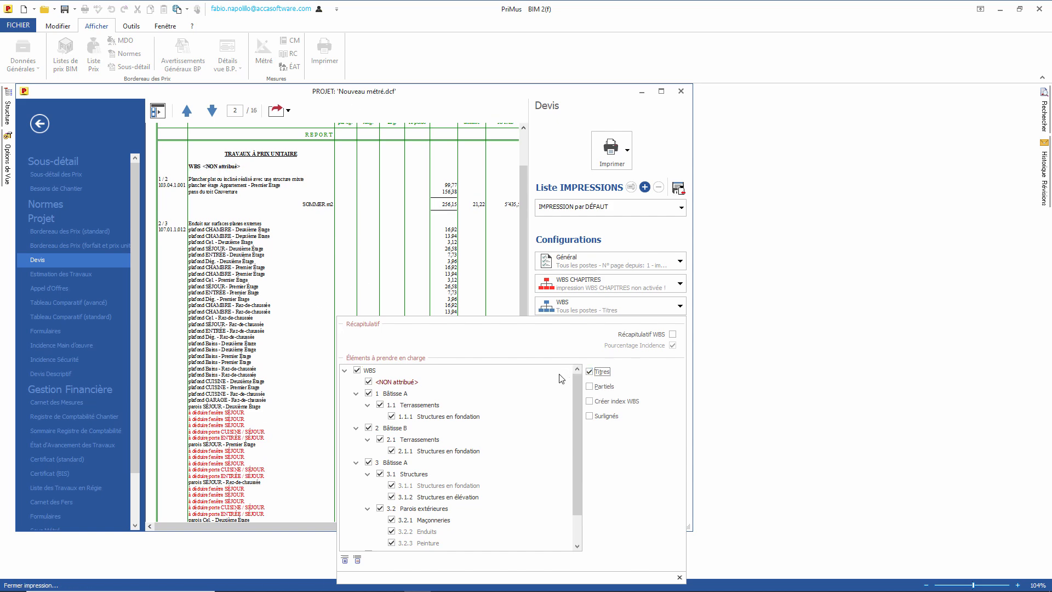
click(673, 334)
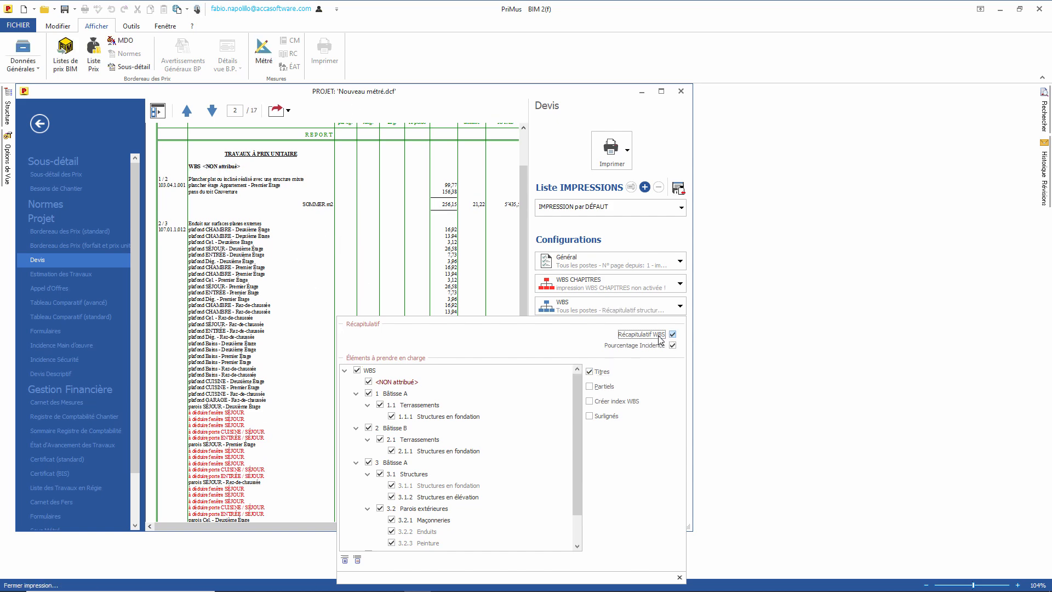
click(502, 298)
drag(365, 367, 365, 261)
click(210, 110)
click(210, 111)
click(209, 109)
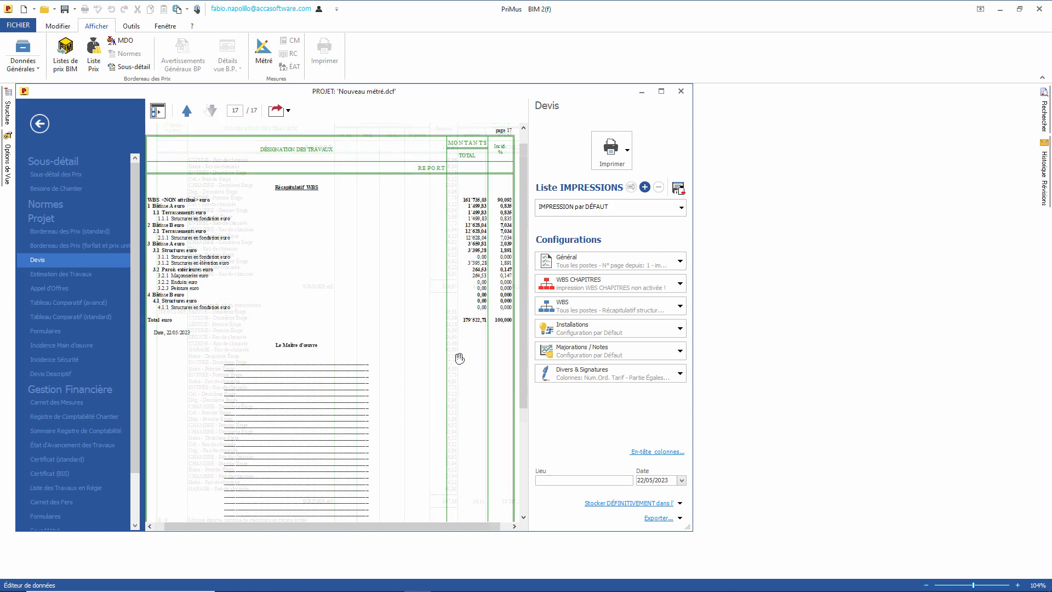
Step: Preview the Appel d'Offres document and browse to its second page
click(51, 289)
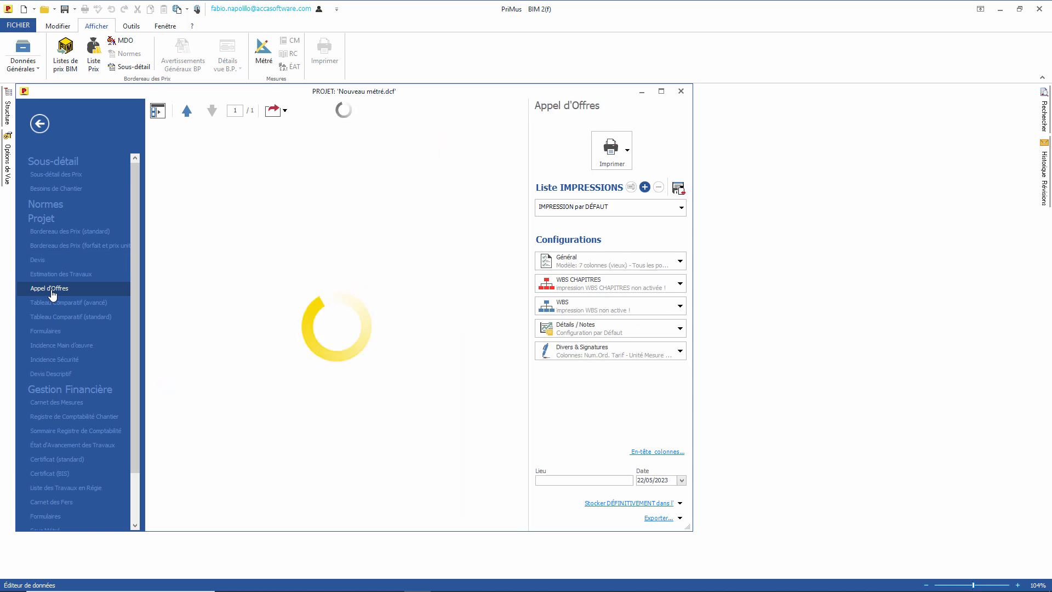
mouse_move(416, 345)
mouse_down()
mouse_move(270, 345)
mouse_move(446, 346)
mouse_up()
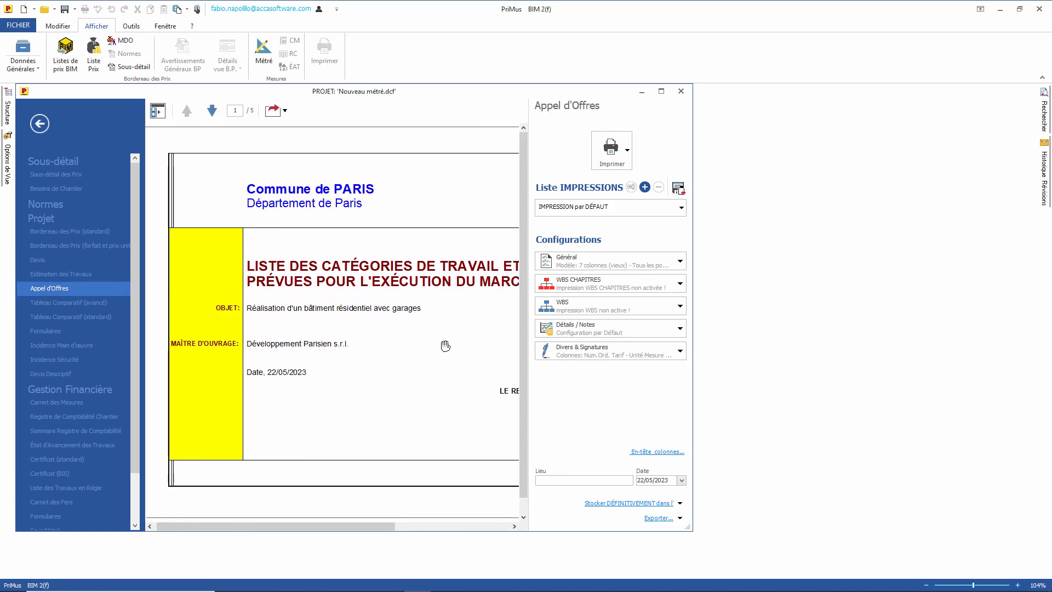
click(212, 111)
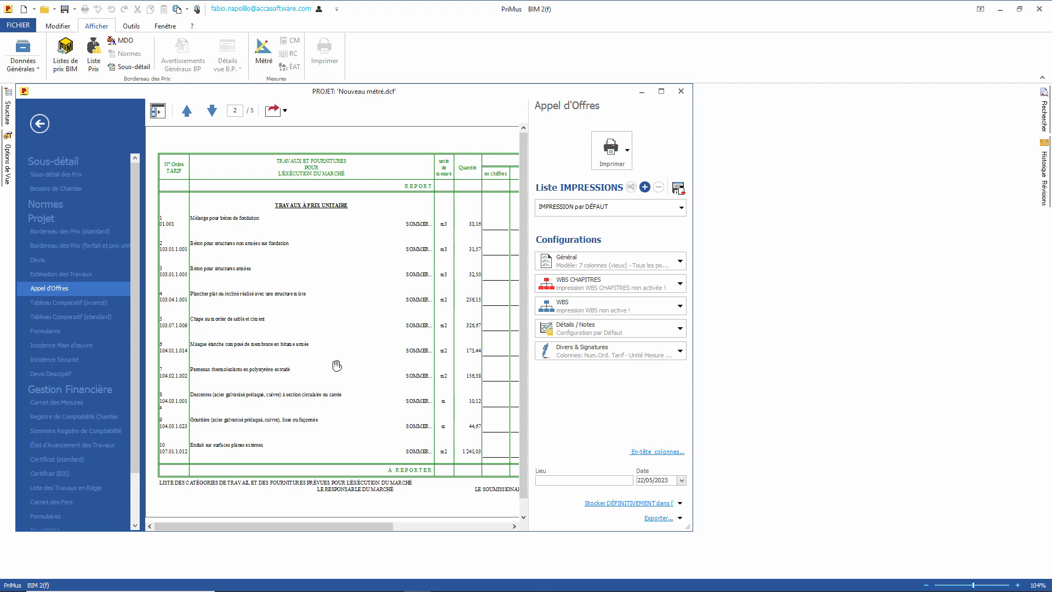
drag(337, 365, 148, 364)
drag(250, 353, 430, 354)
Step: Set the Appel d'Offres model to 11 colonnes STANDARD, then return to the Devis
click(631, 258)
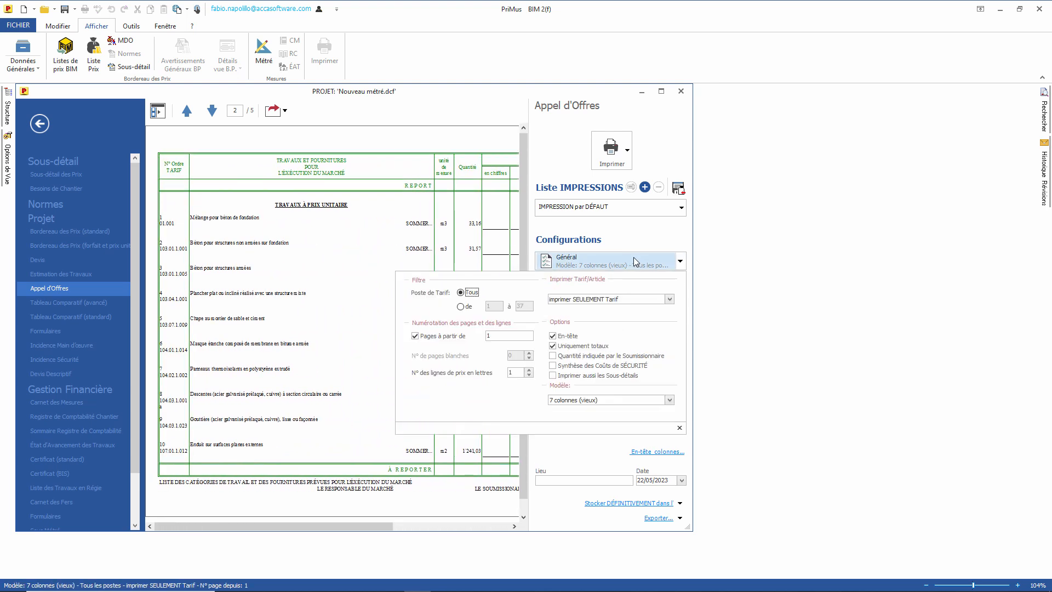
click(631, 400)
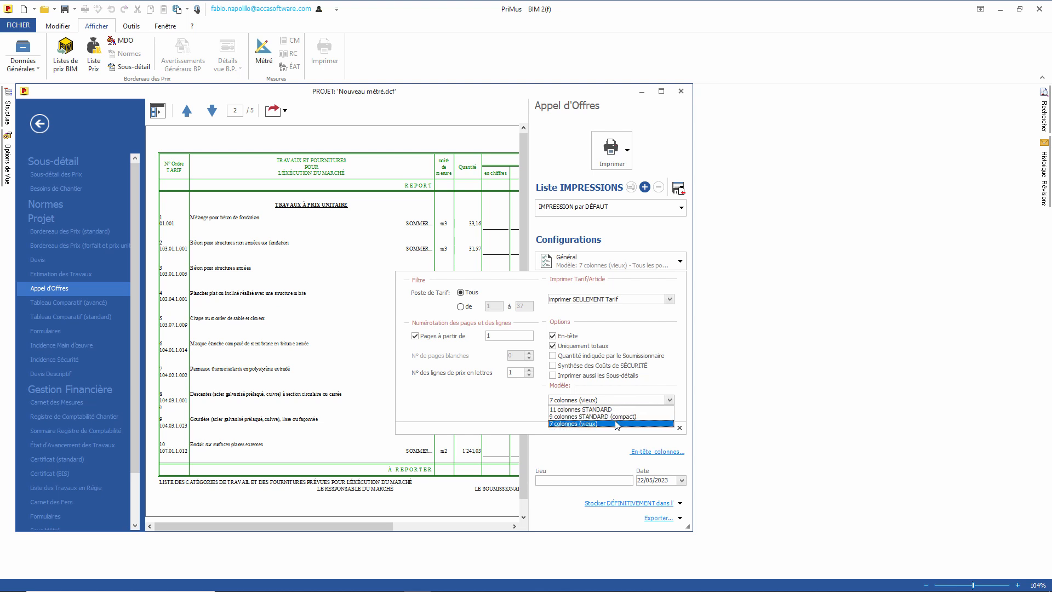
click(613, 409)
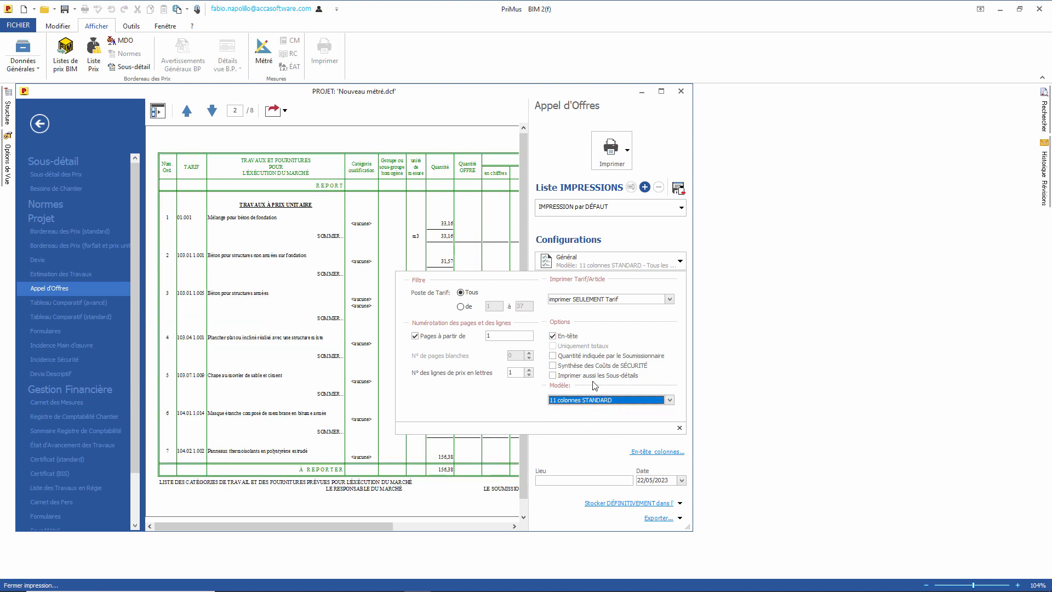
click(592, 235)
mouse_move(473, 249)
mouse_down()
mouse_move(287, 249)
mouse_move(471, 247)
mouse_up()
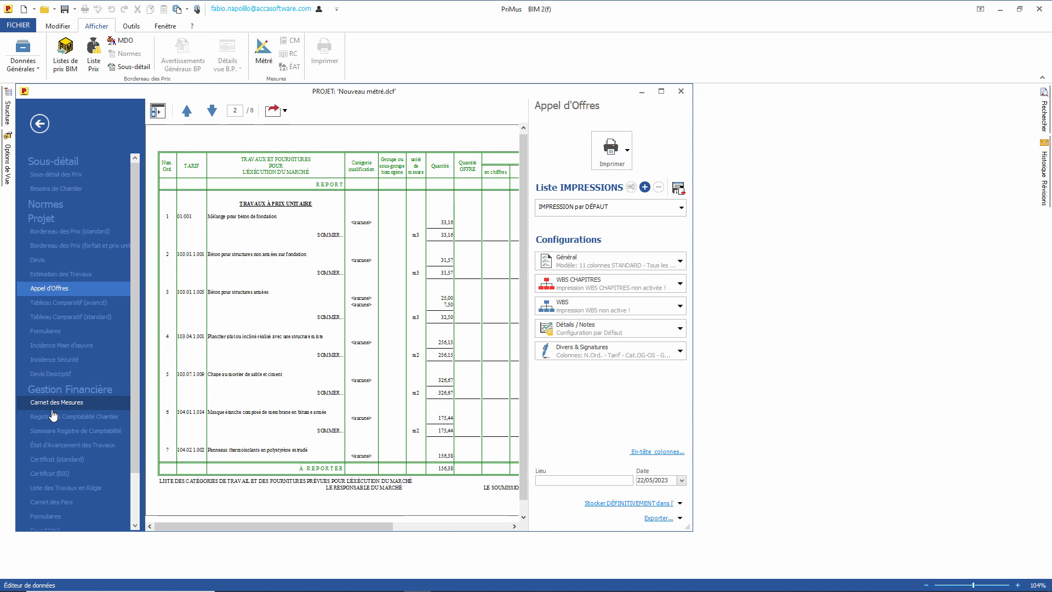
click(46, 265)
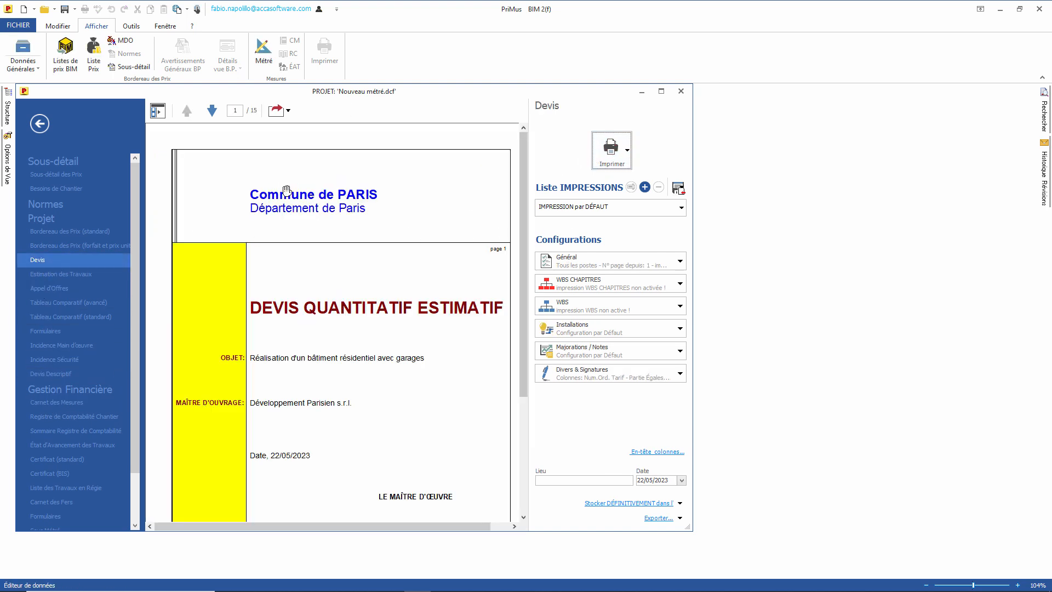
Step: Export Devis pages 1 to 15 as Export_PDF.PDF and open it in Acrobat Reader
click(288, 111)
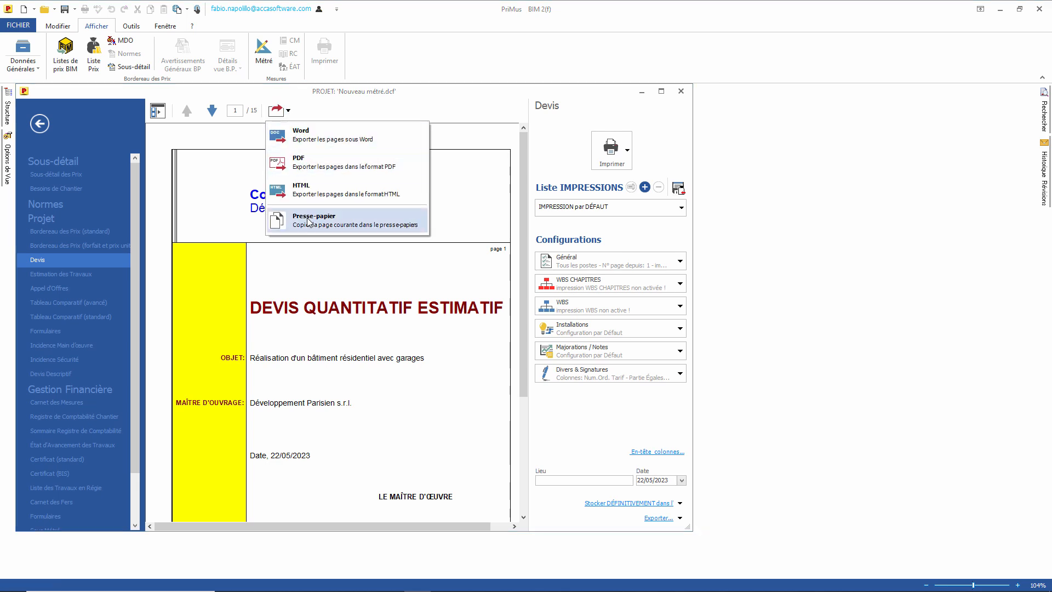
click(323, 164)
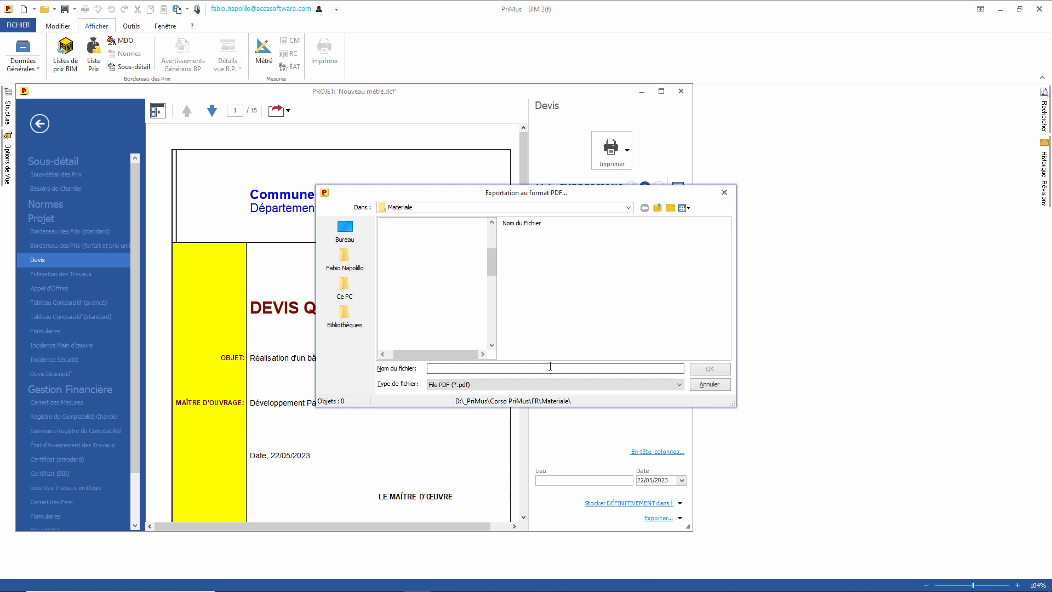
text(Export_PDF)
click(712, 368)
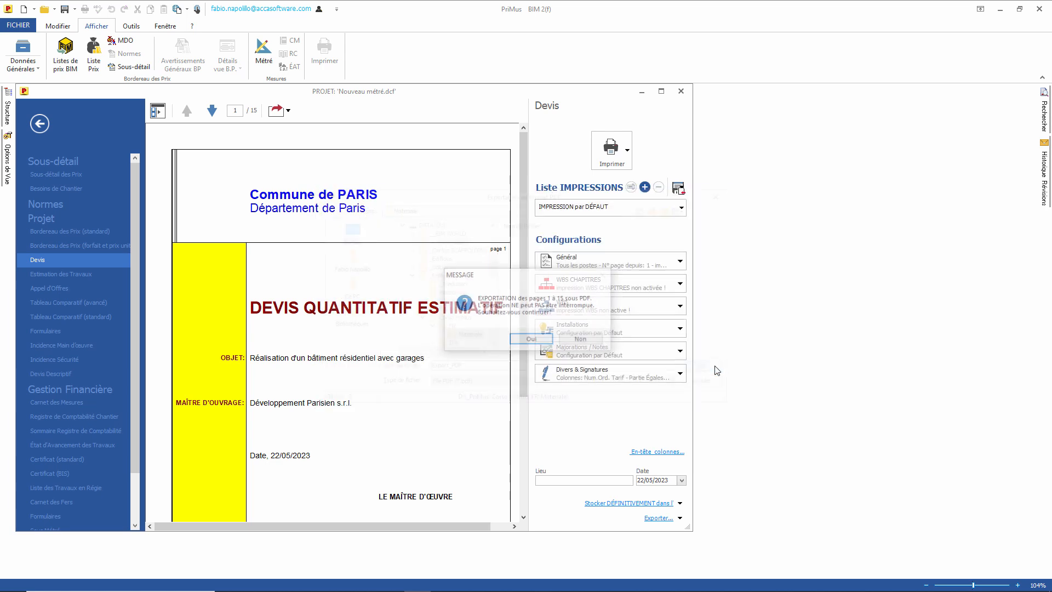
click(533, 341)
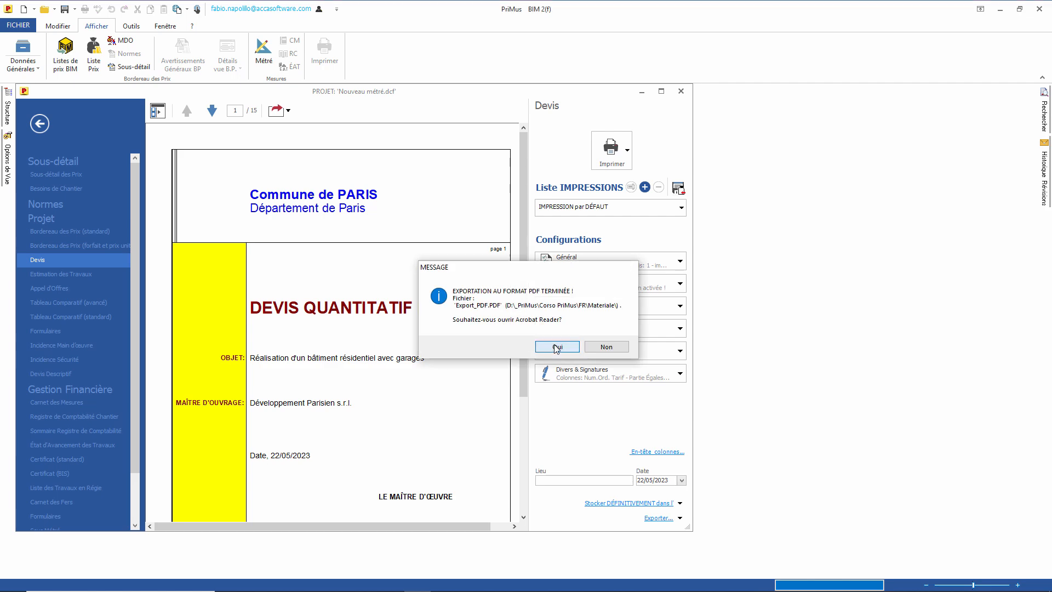
click(551, 348)
Step: Scroll through the Export_PDF.PDF pages, then close Acrobat Reader
scroll(435, 298, down, 10)
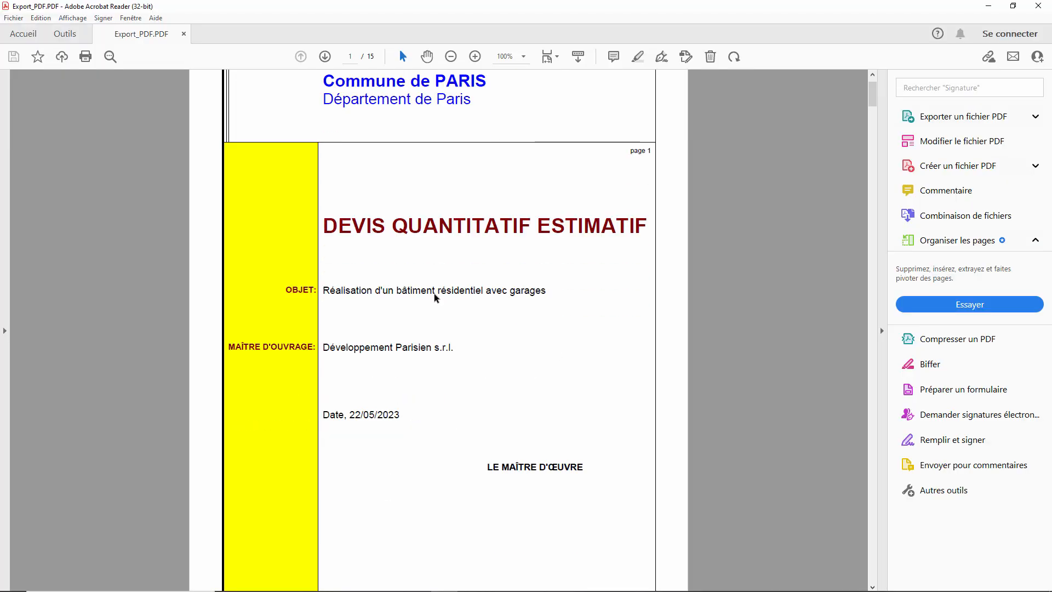
scroll(435, 296, down, 8)
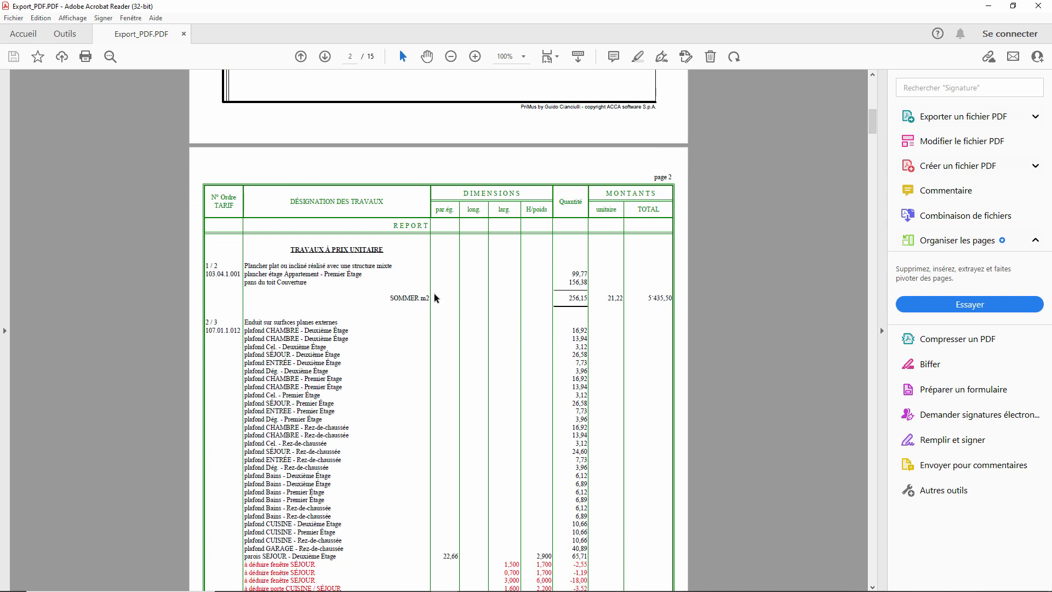
scroll(435, 298, down, 1)
scroll(434, 298, down, 5)
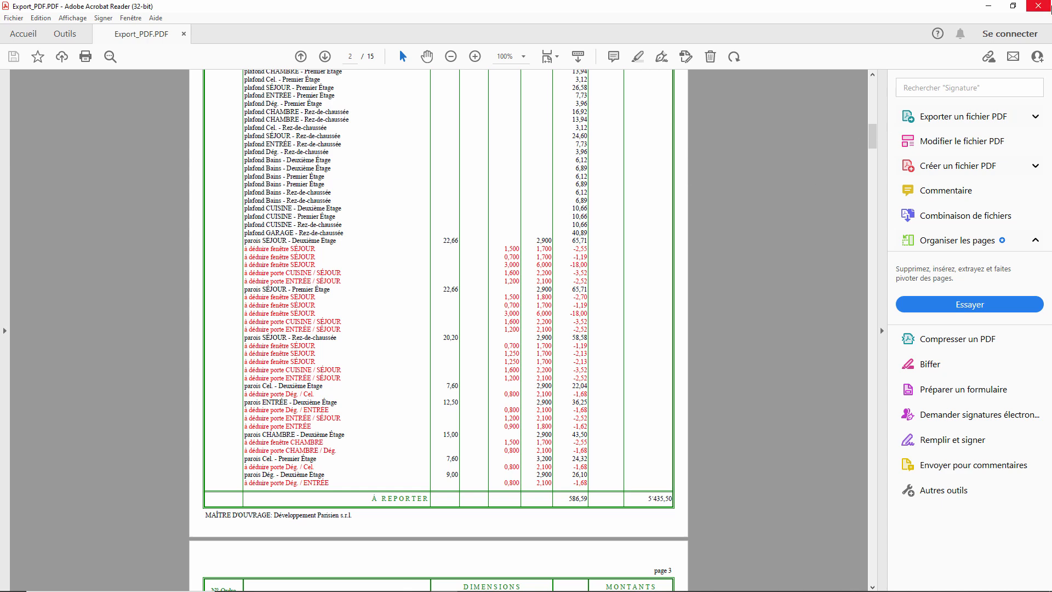
click(1039, 6)
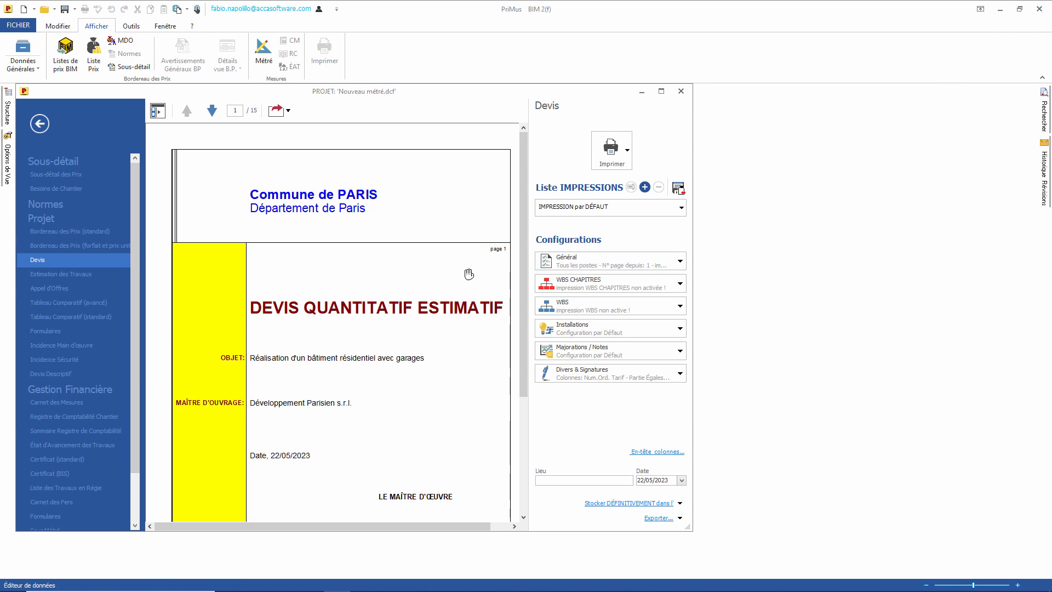
Step: Import Export_PDF.PDF as a new PriMus document, then close it without saving
click(18, 25)
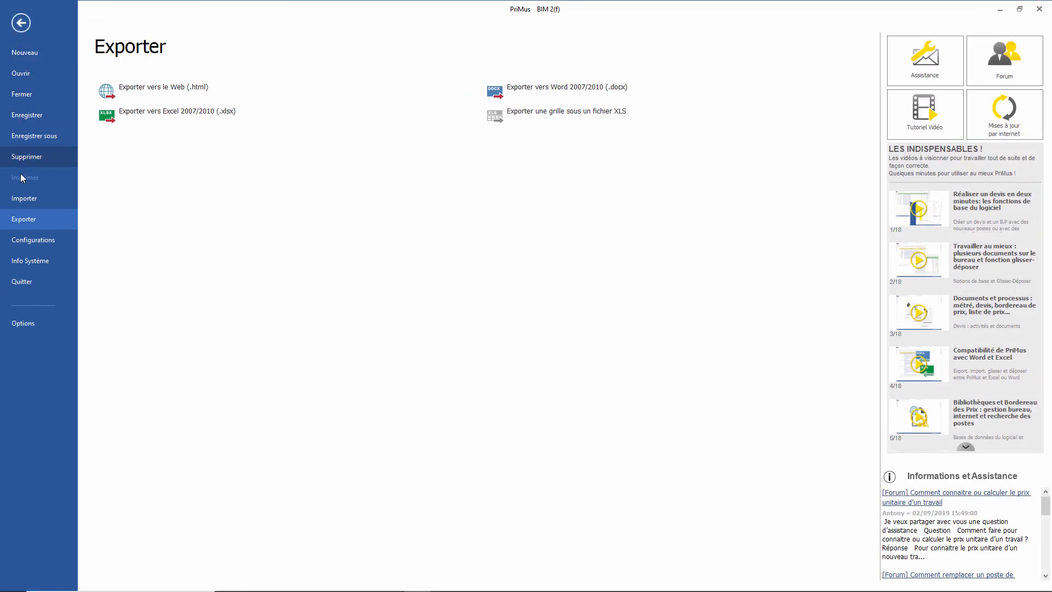
click(26, 197)
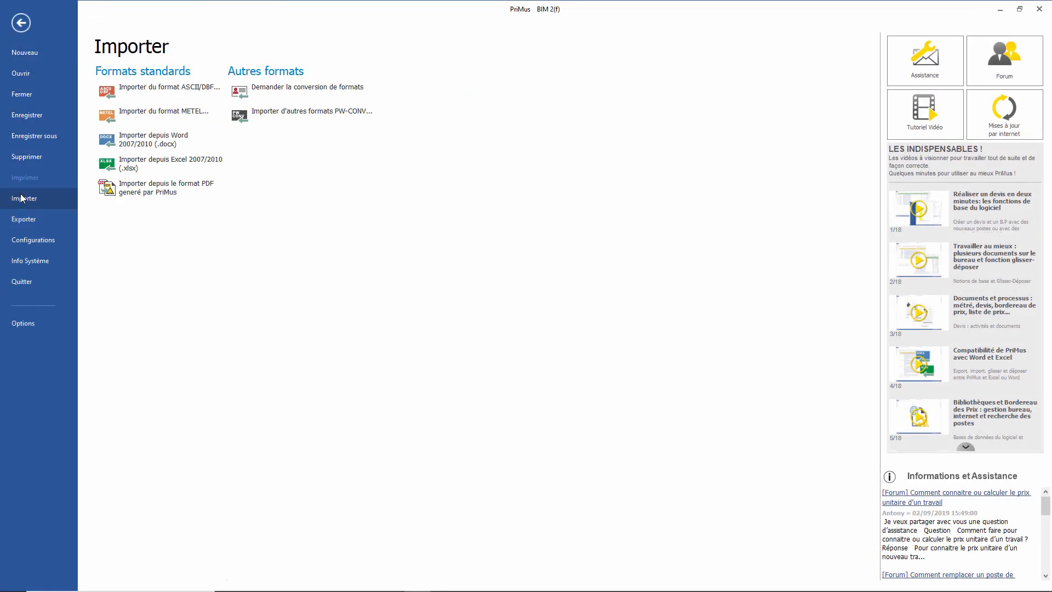
click(141, 189)
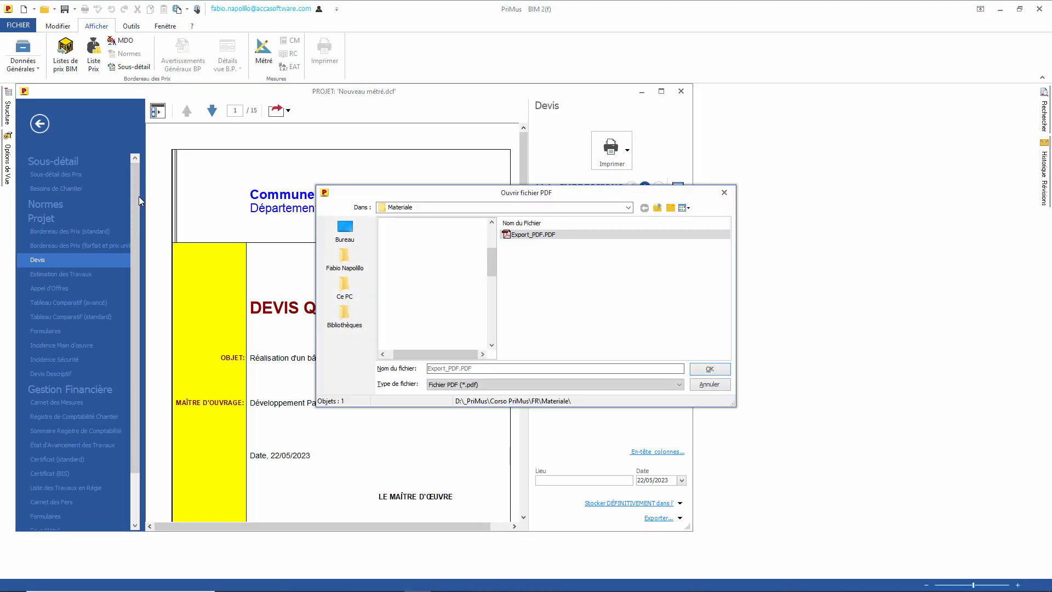
click(555, 235)
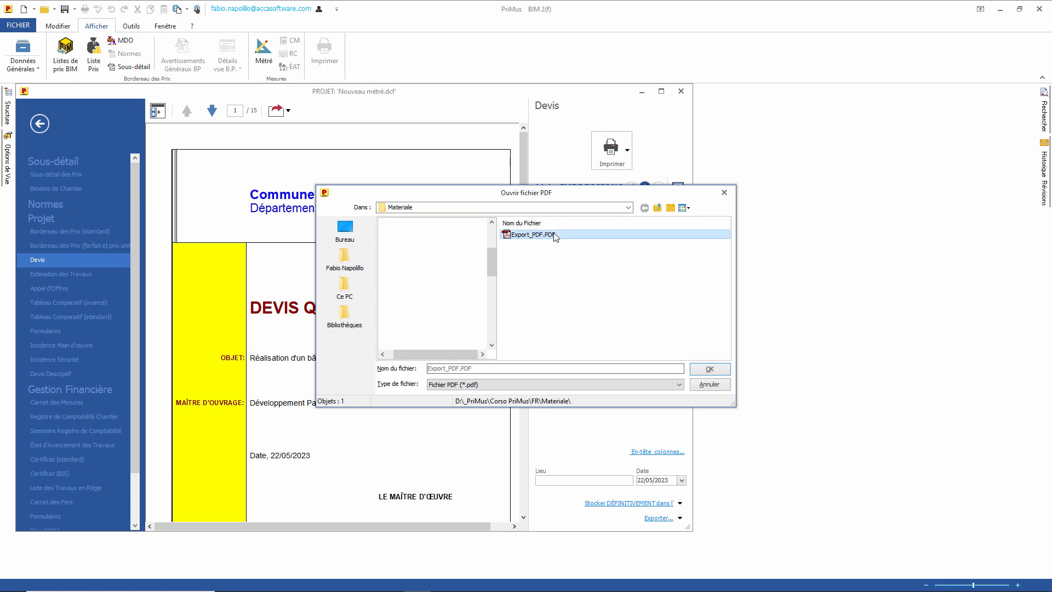
click(710, 369)
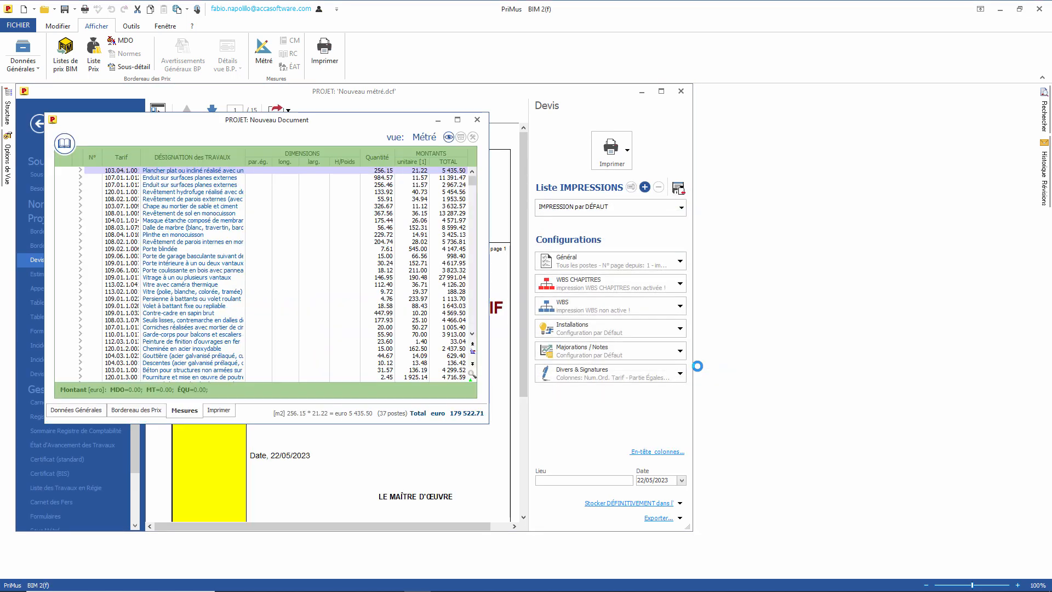
scroll(471, 188, down, 7)
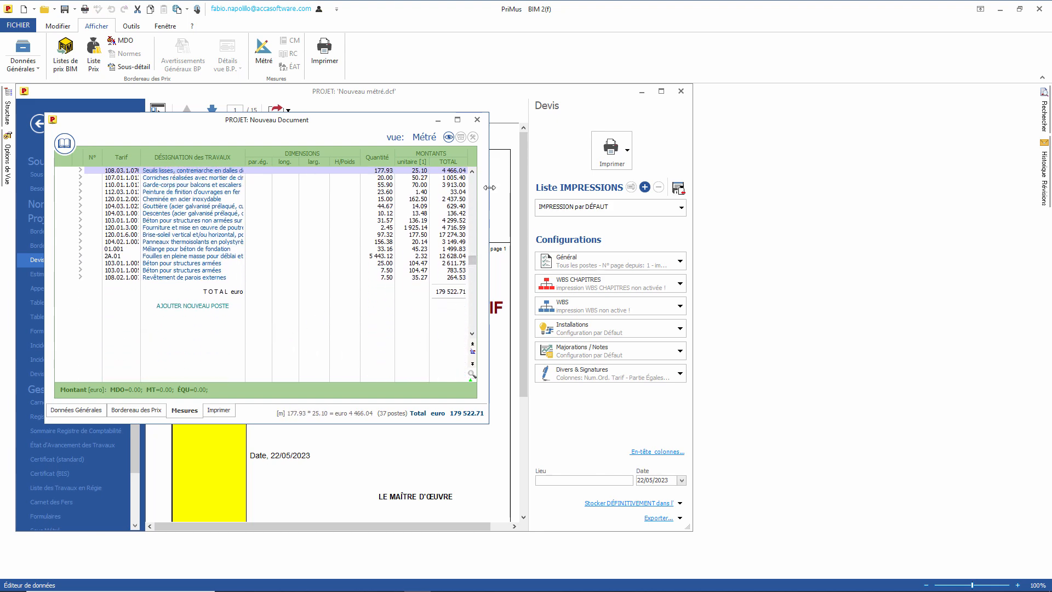
click(478, 121)
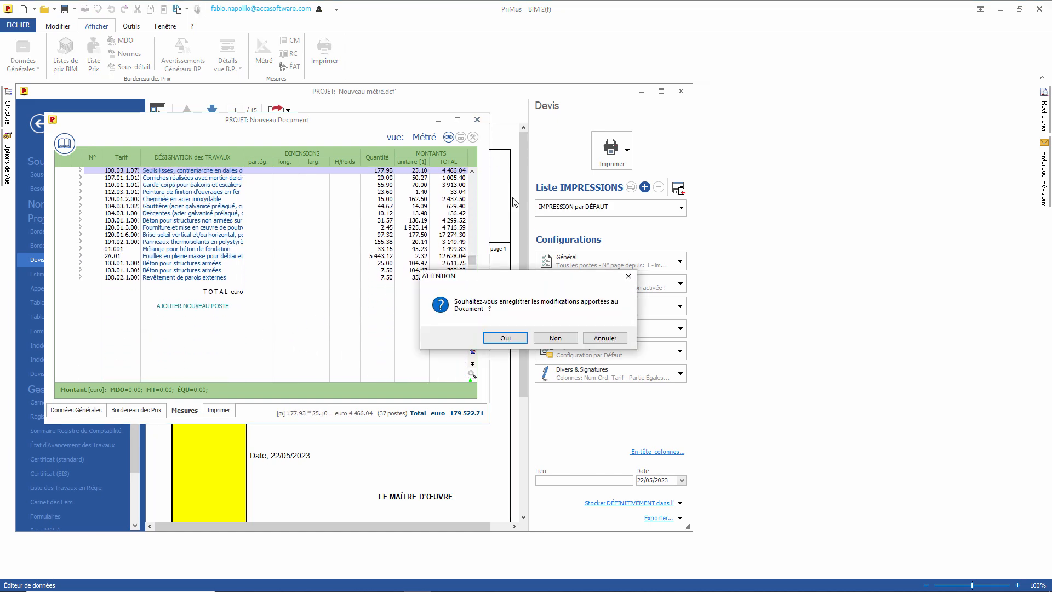
click(552, 339)
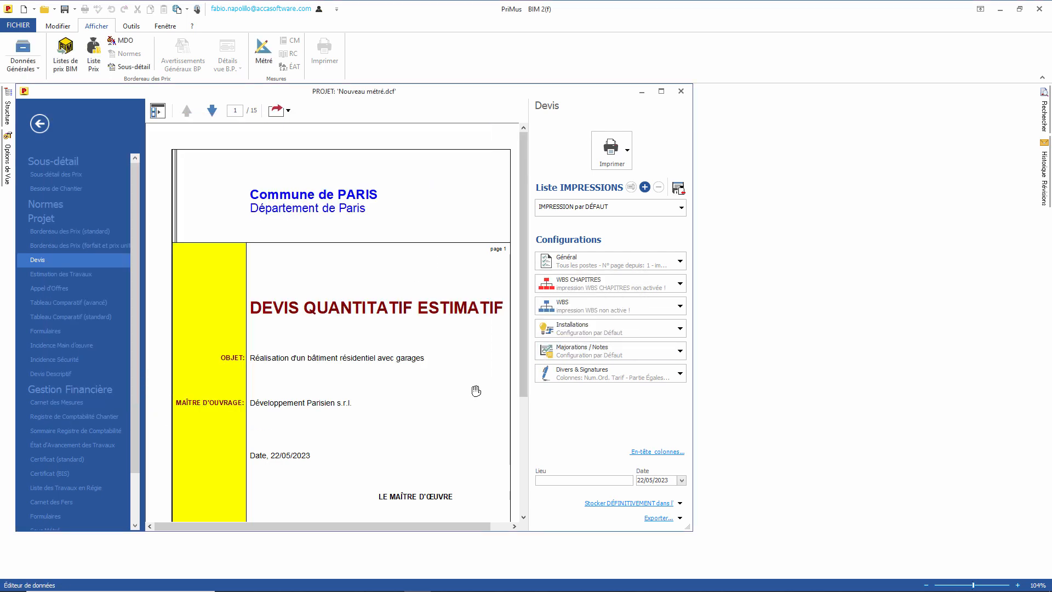
Step: Save the estimate as Nouveau métré 2.dcf
click(74, 10)
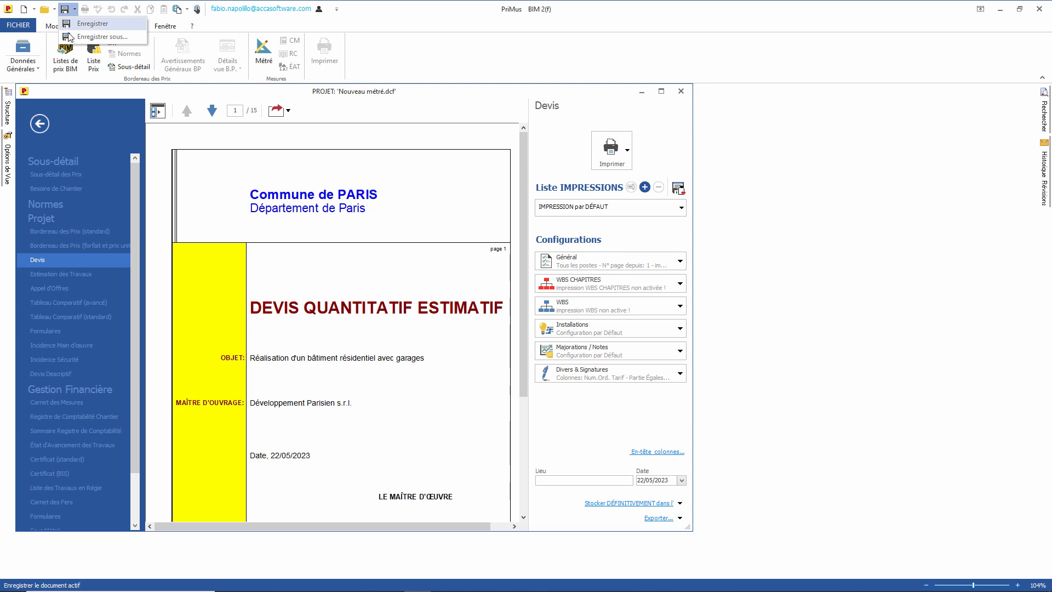
click(104, 37)
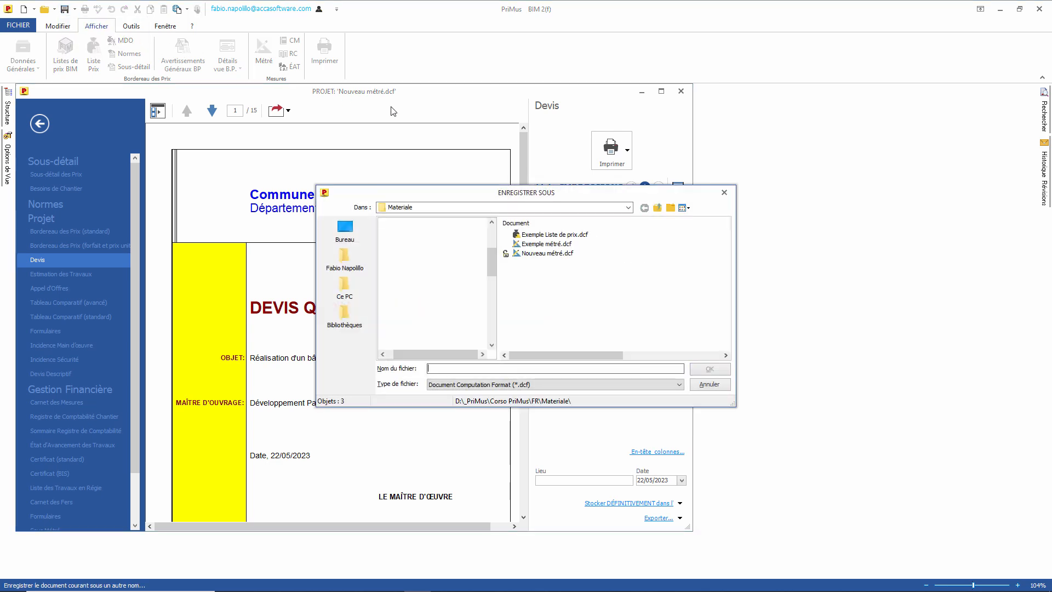
click(558, 254)
click(525, 372)
key(Left)
key(Left)
key(Left)
key(Left)
text(2)
click(709, 371)
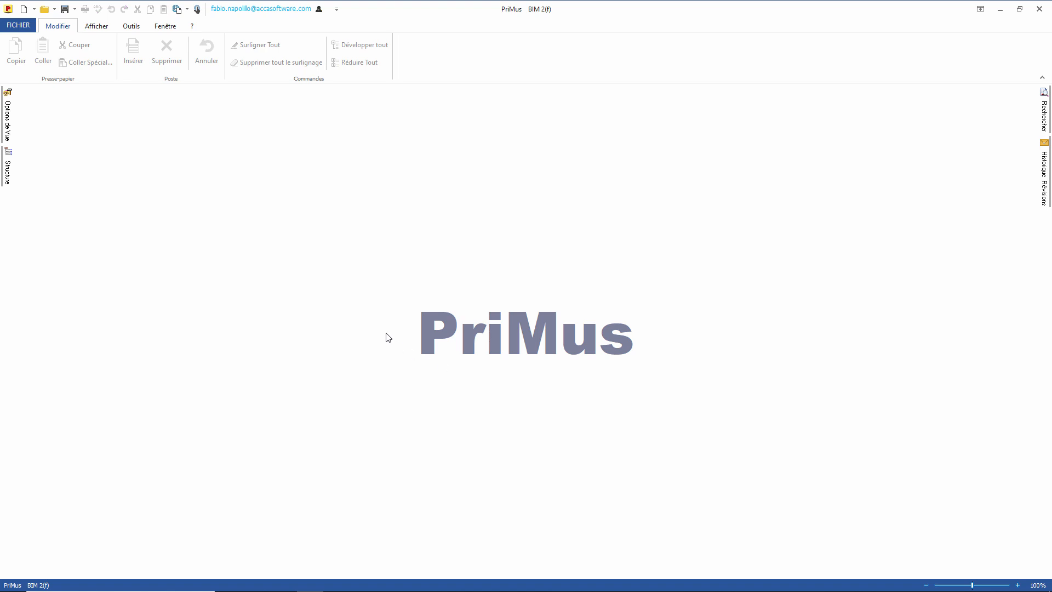
Step: Open Exemple Gestion financière.dcf and show the list of measurement views
click(44, 11)
click(61, 22)
double_click(570, 236)
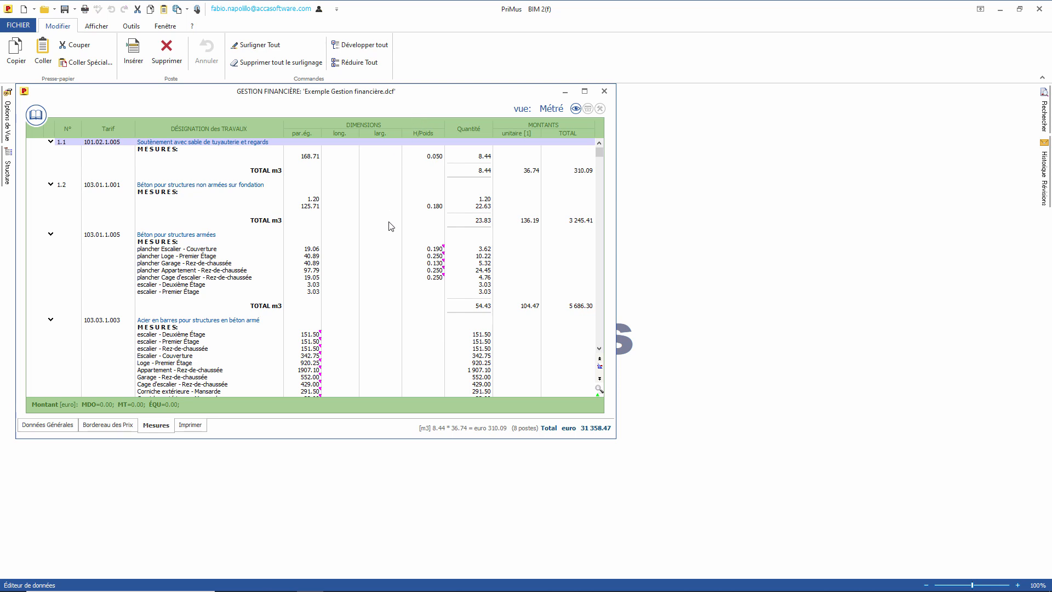
click(576, 108)
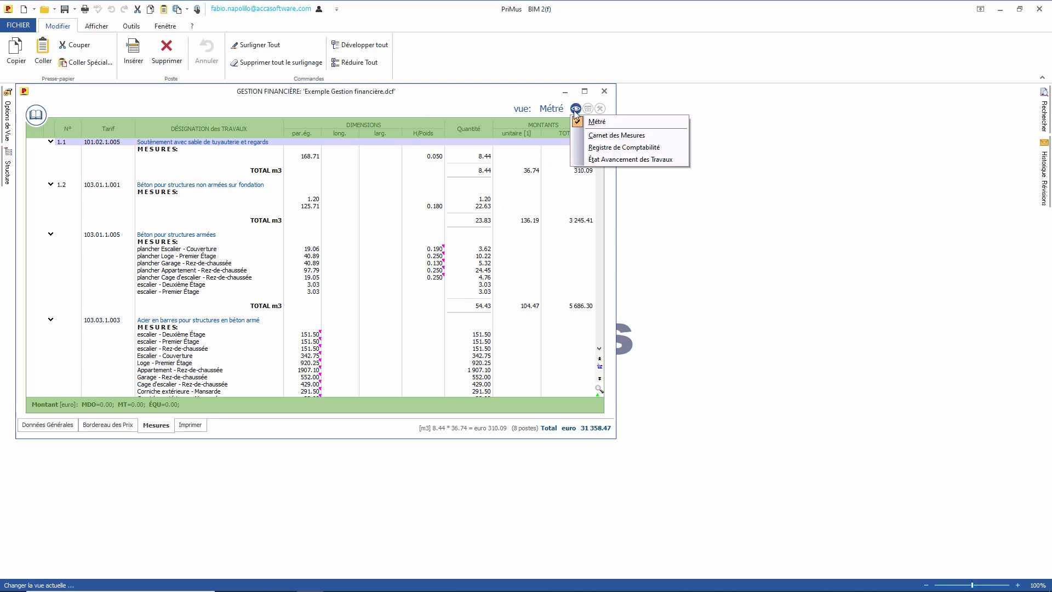
Step: Switch the measurements to Carnet des Mesures, then to État Avancement des Travaux view
click(600, 136)
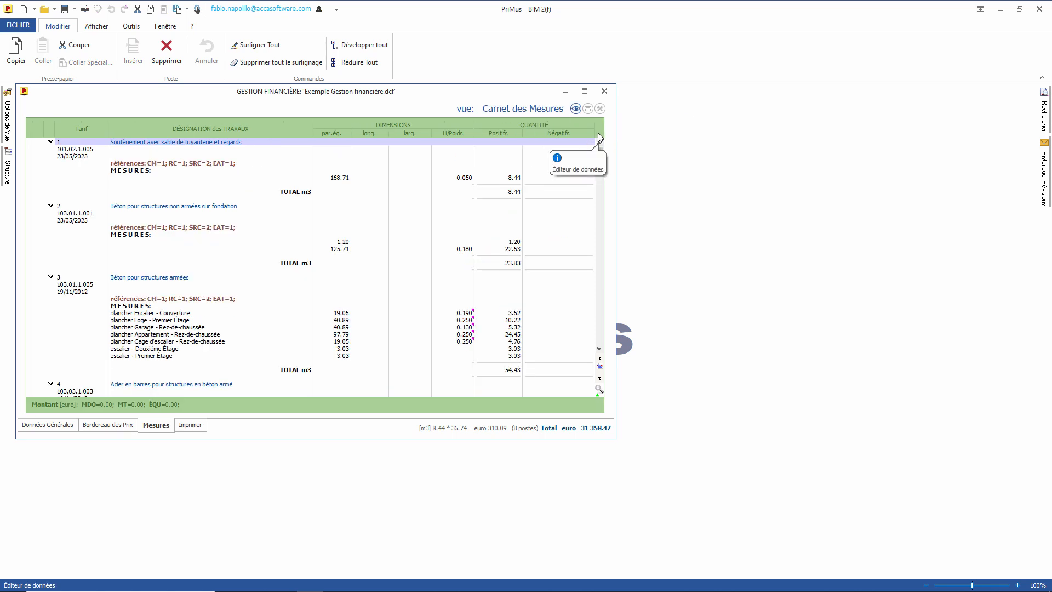
click(576, 109)
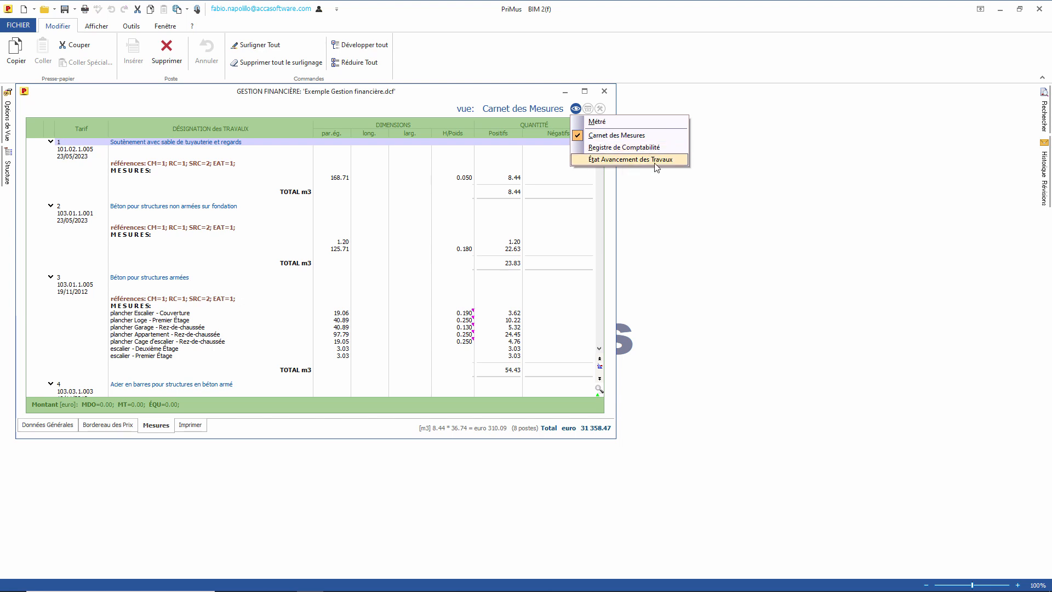
click(631, 160)
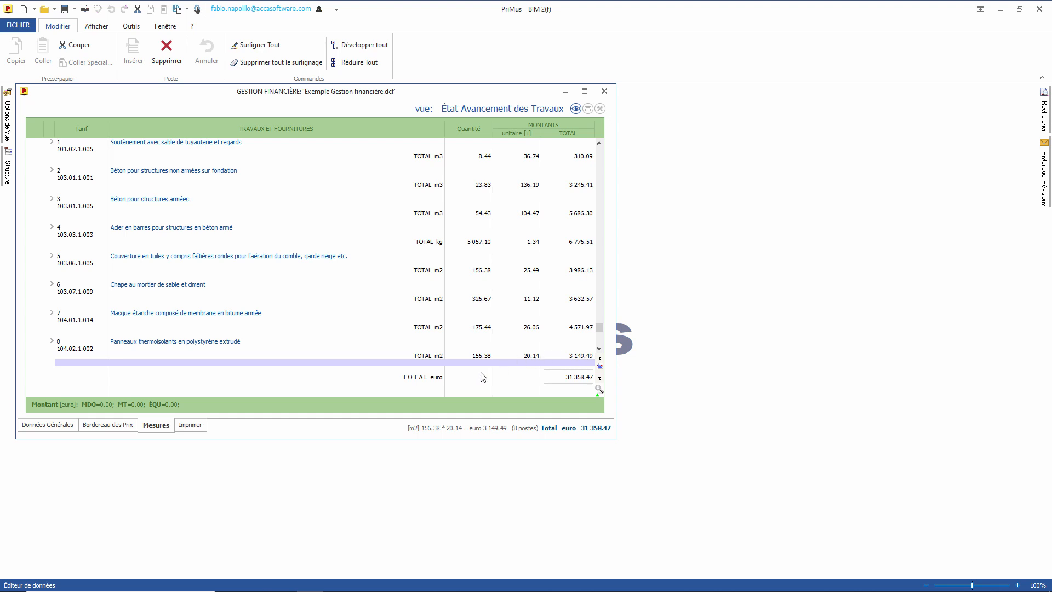
Step: Expand item 1 and its références line to reveal its measures
click(51, 142)
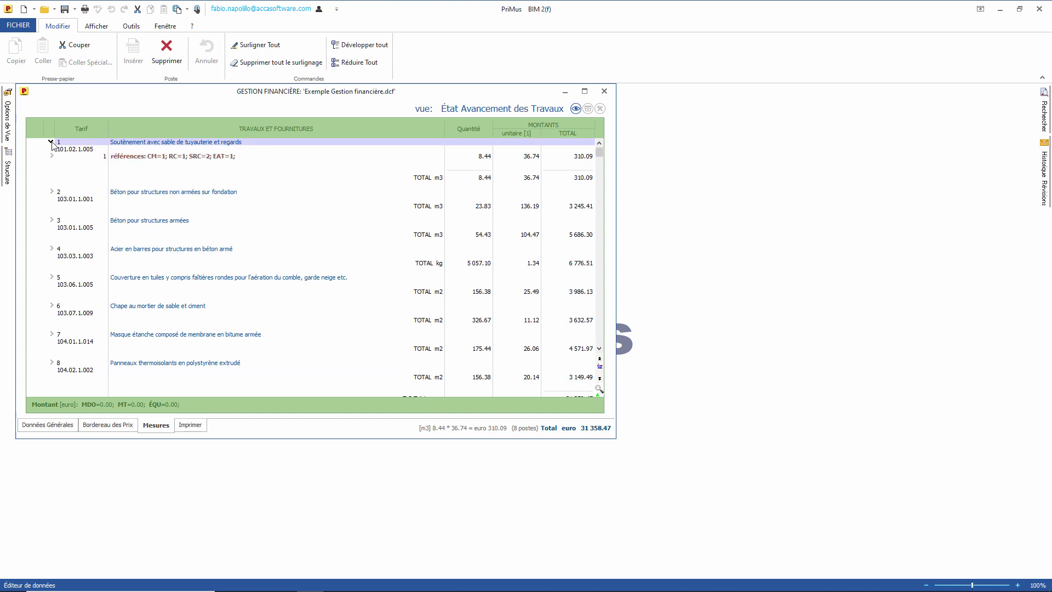
click(140, 158)
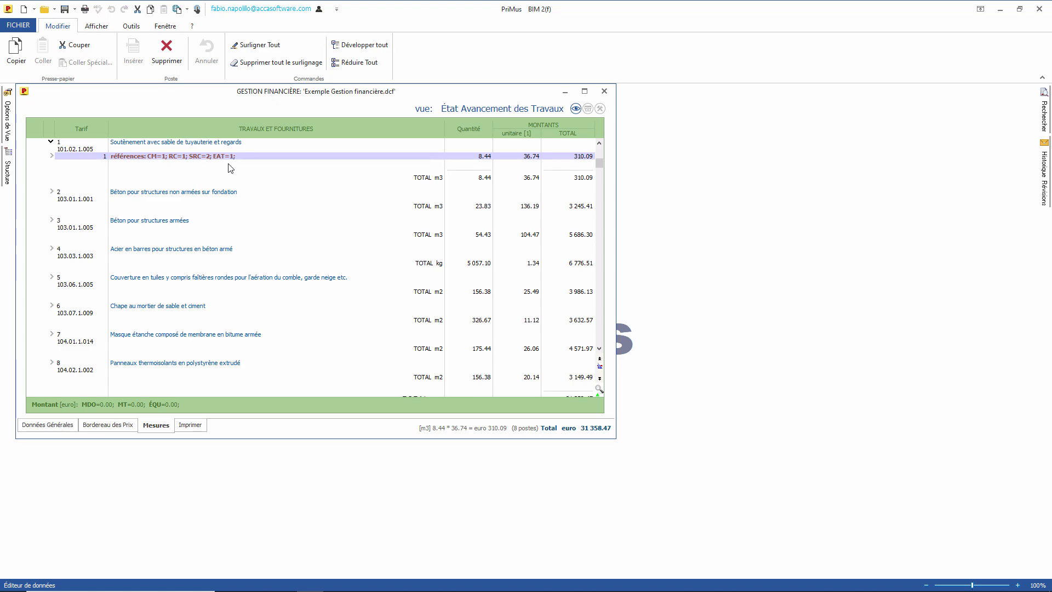
click(51, 156)
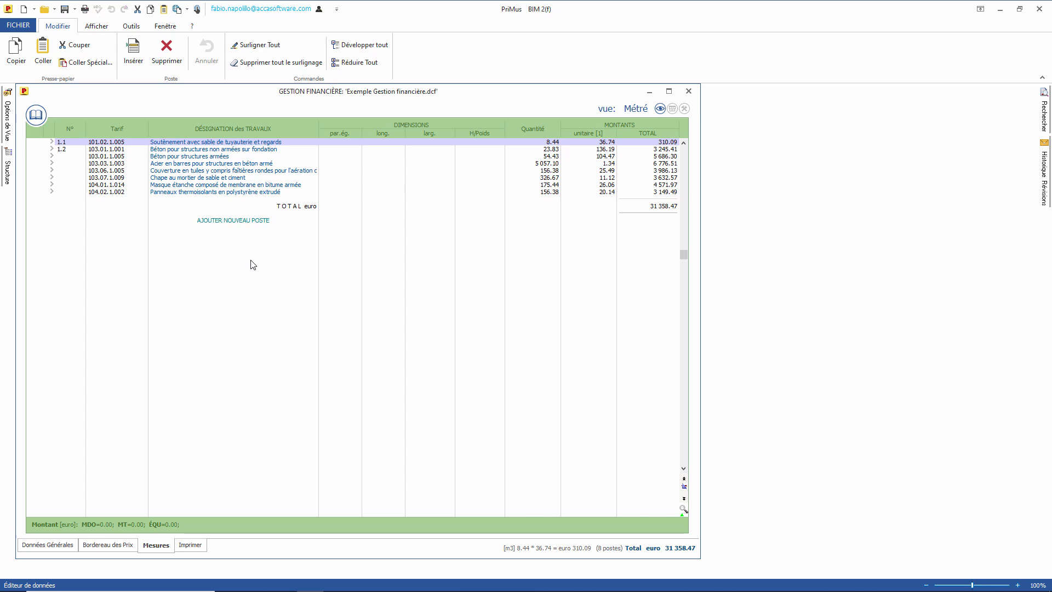
Step: Add a 103.04.1.001 Plancher plat entry measured 2×3×5×0.5, giving 15.00 m²
click(36, 114)
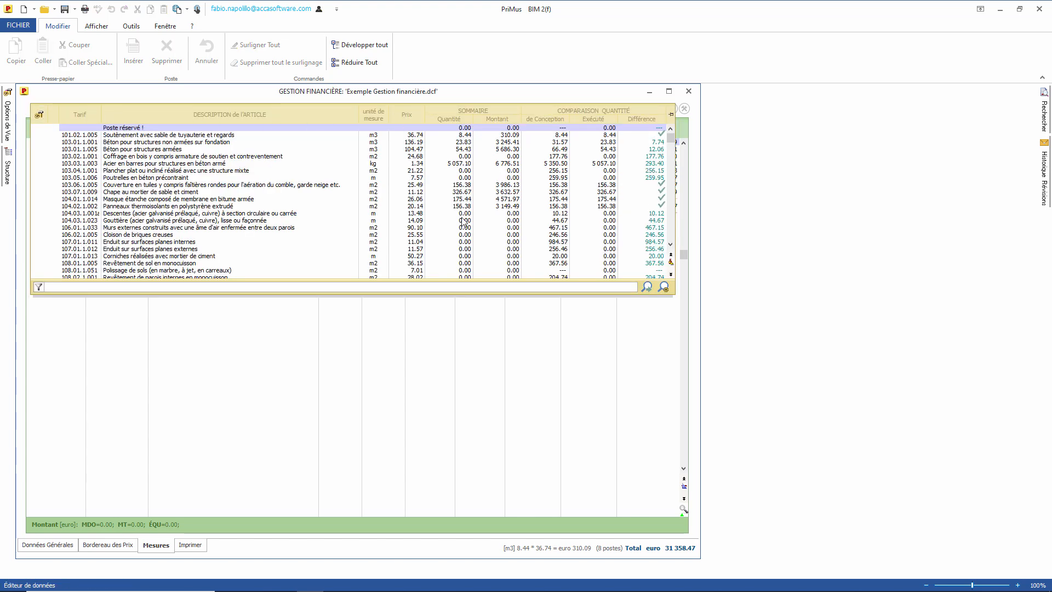
click(132, 171)
drag(132, 173, 167, 294)
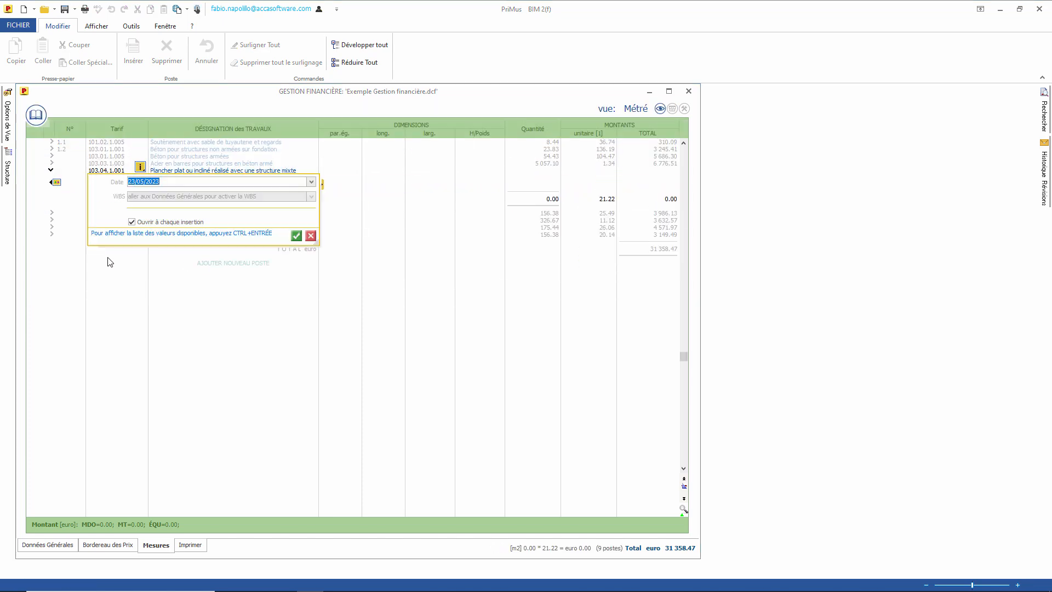
click(296, 236)
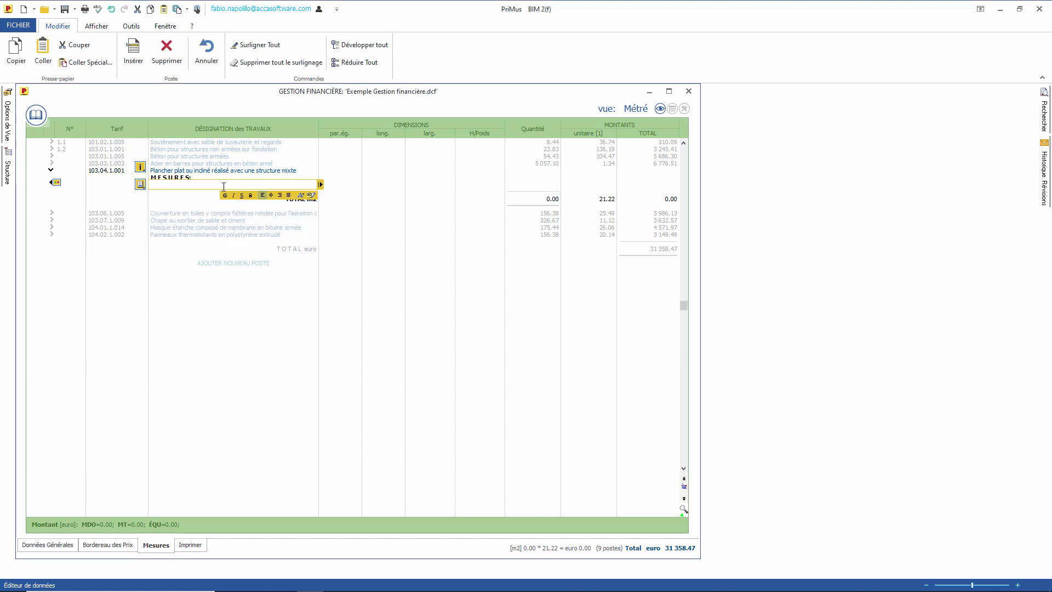
key(Return)
text(2)
key(Return)
text(3)
key(Return)
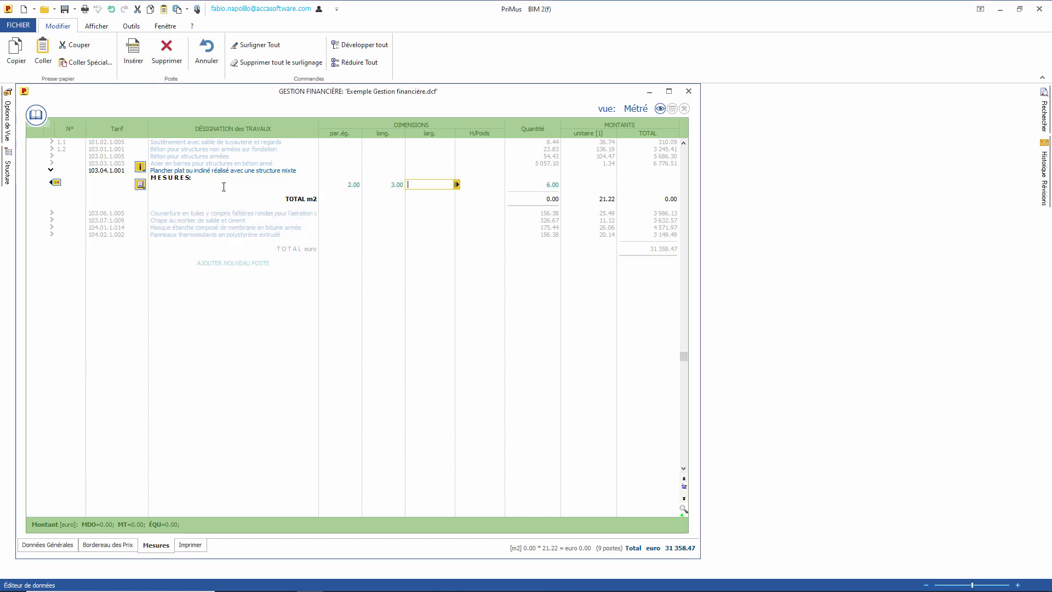
text(5)
key(Return)
text(.5)
key(Return)
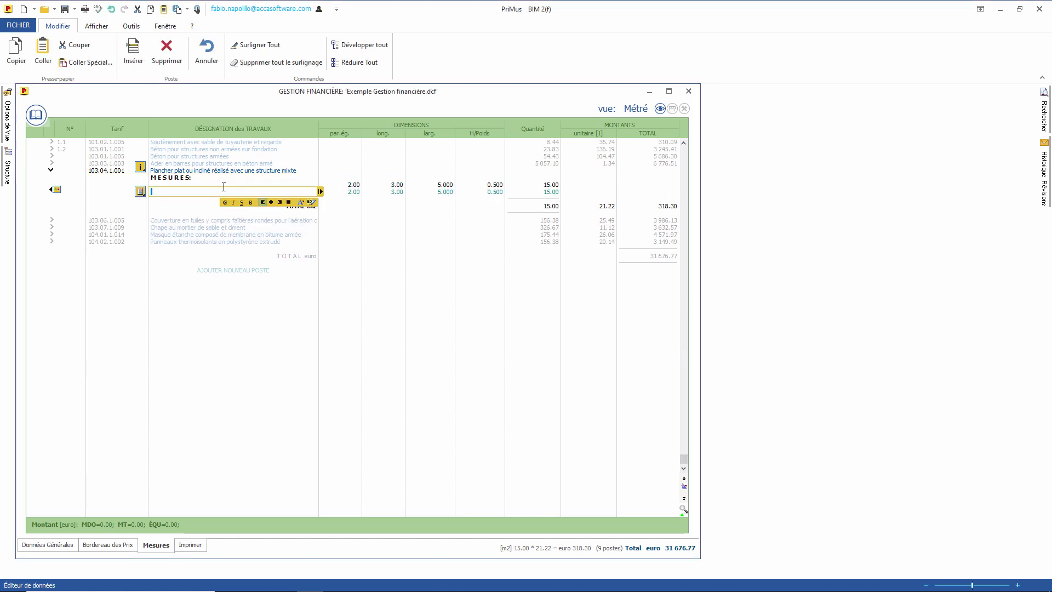
Step: Add a second Plancher plat entry dated 24/05/2023, measured 3×2×5 for 30.00 m²
click(36, 116)
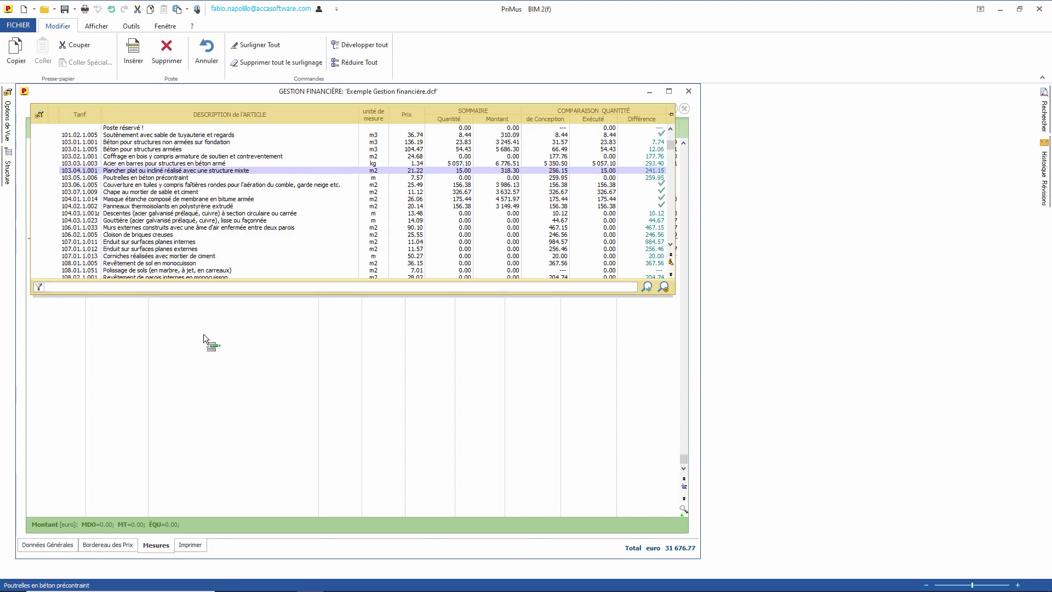
key(Return)
click(313, 225)
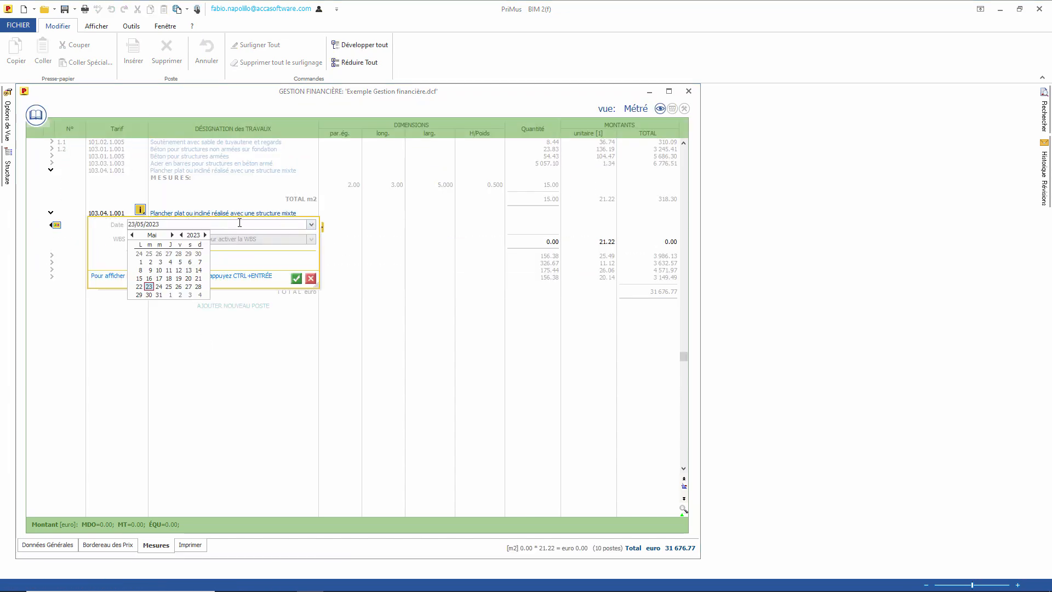
click(162, 288)
click(296, 278)
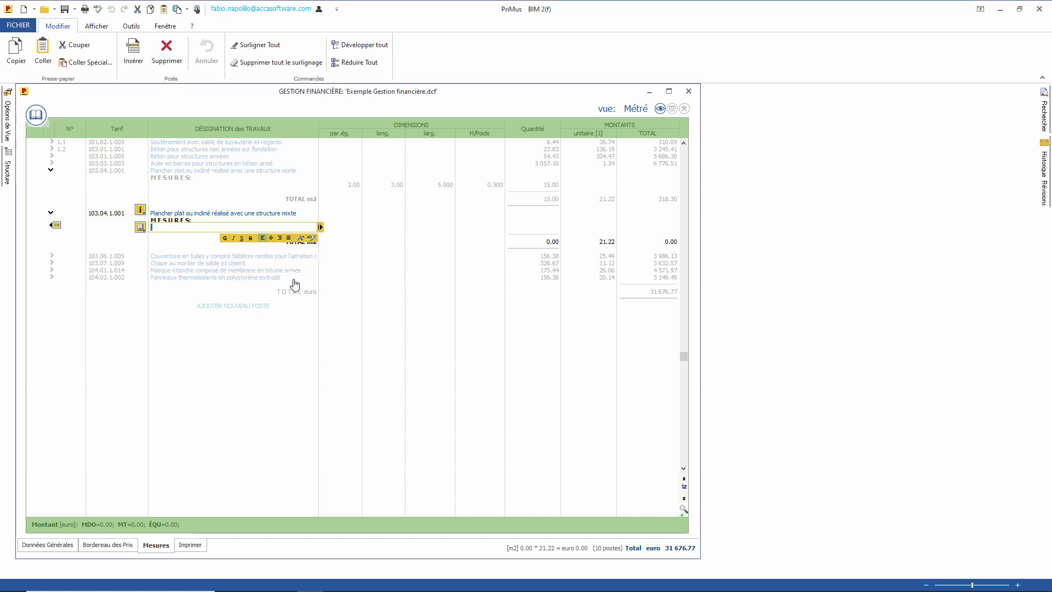
text(3)
key(Return)
text(2)
key(Return)
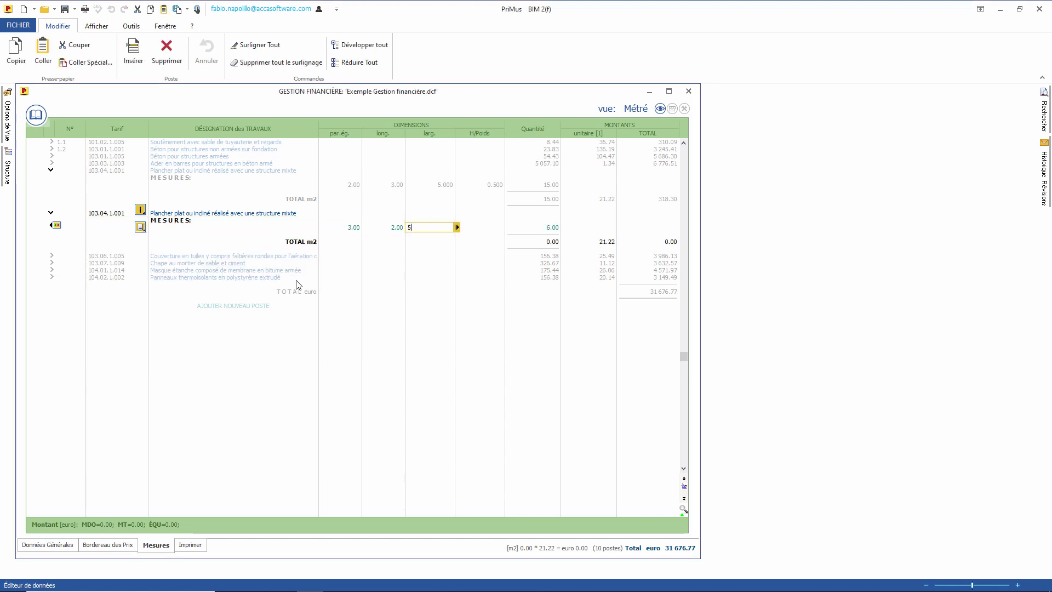
text(5)
key(Return)
key(Return)
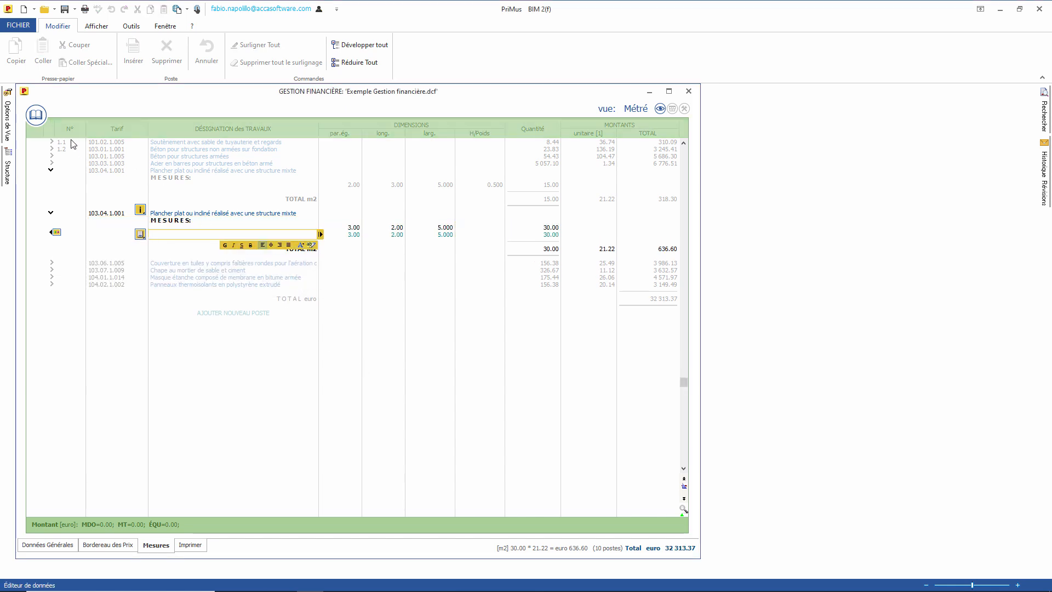
click(35, 115)
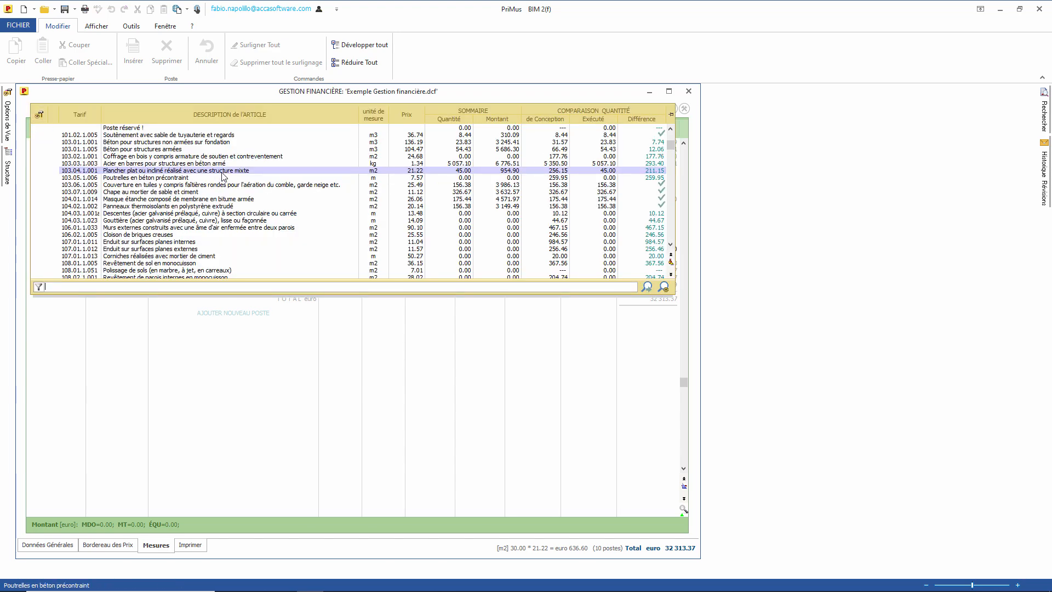
Step: Show the Comparaison quantités column and add a third 103.04.1.001 Plancher plat item
click(39, 114)
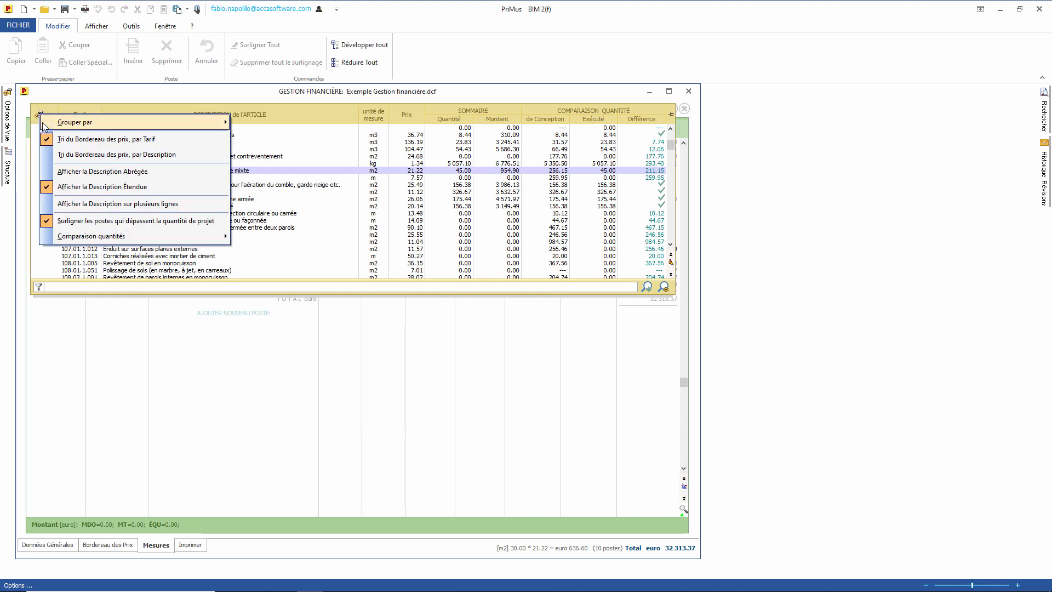
mouse_move(71, 239)
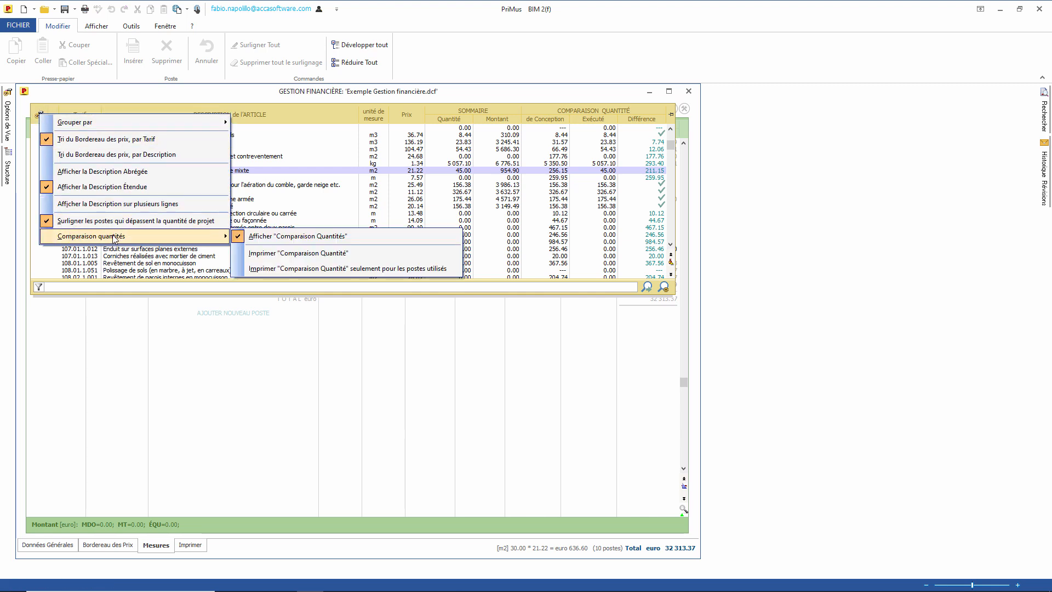
click(318, 237)
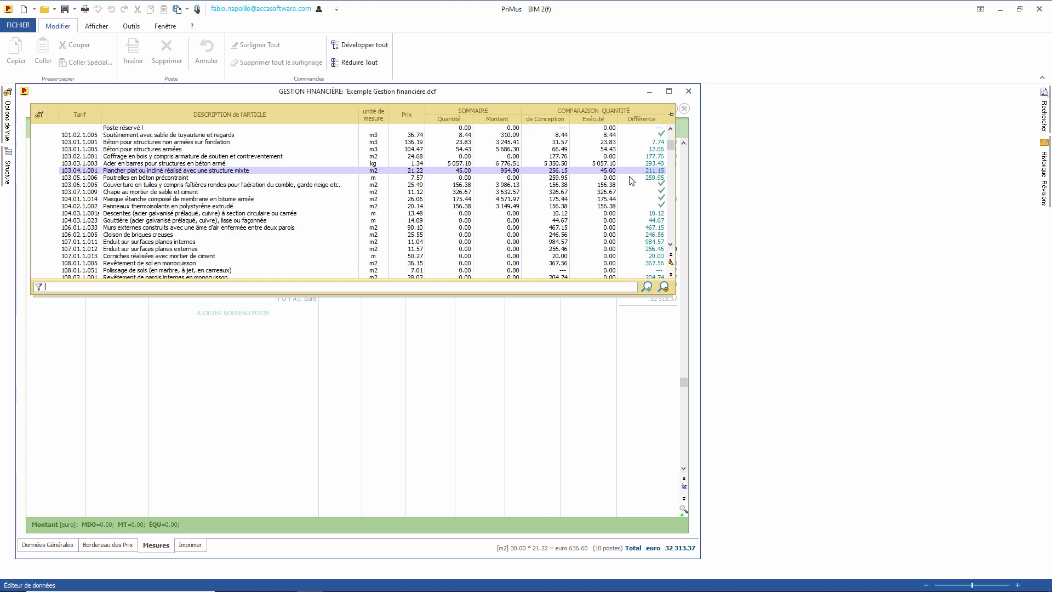
mouse_move(282, 169)
mouse_down()
mouse_move(461, 219)
mouse_move(362, 363)
mouse_move(222, 362)
mouse_up()
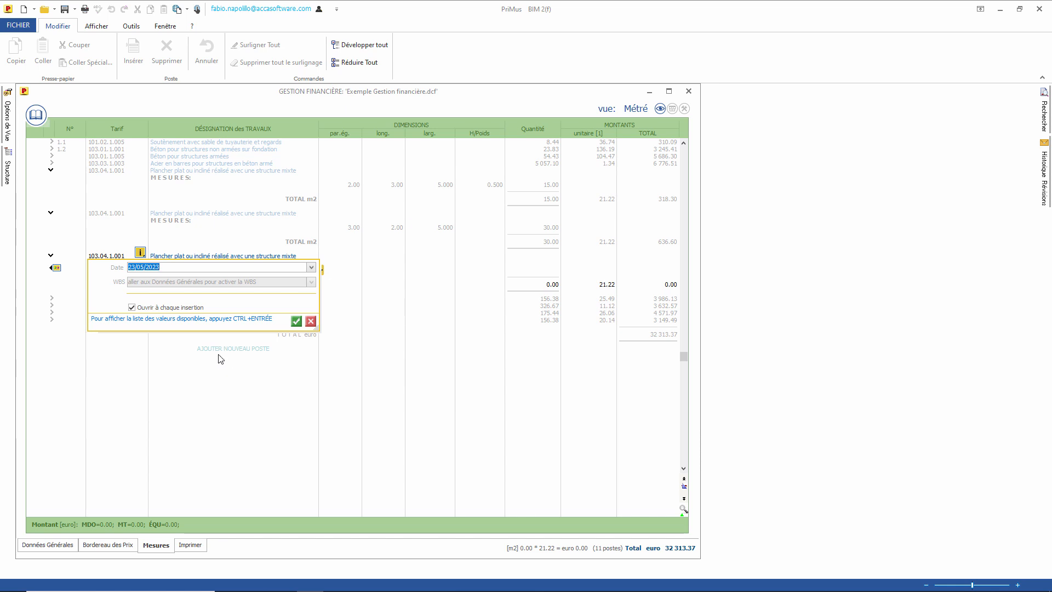
Step: Give the third Plancher plat item the remaining 211.15 m² to reach the 256.15 project quantity
click(295, 320)
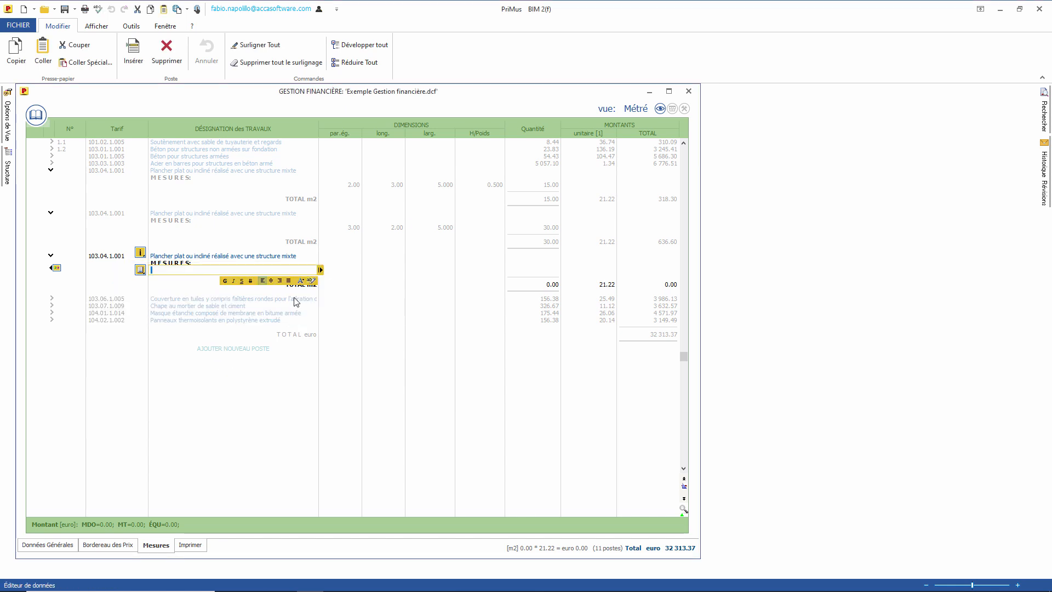
click(338, 270)
click(362, 270)
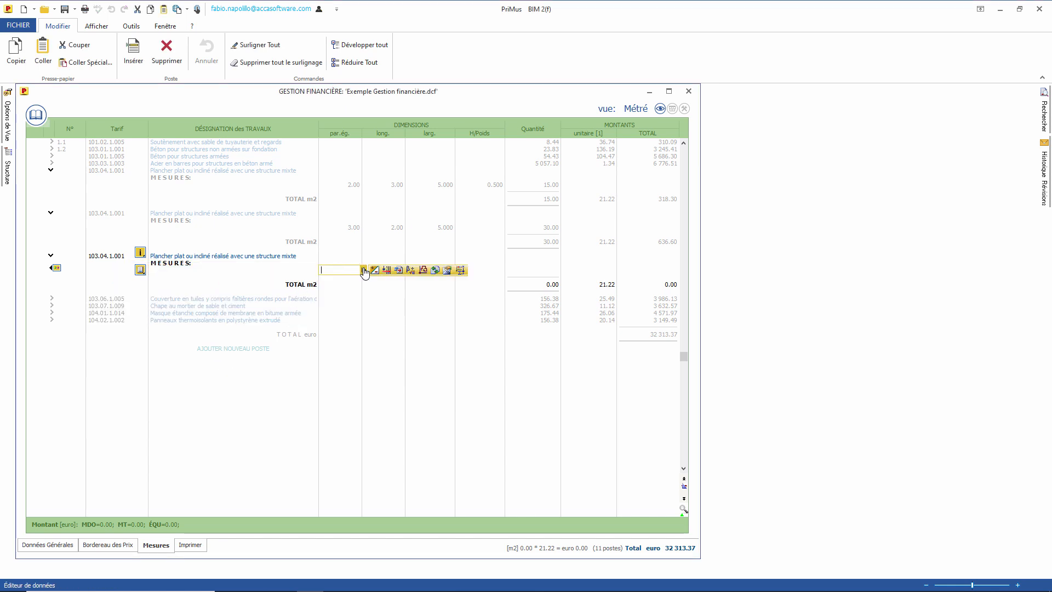
click(462, 271)
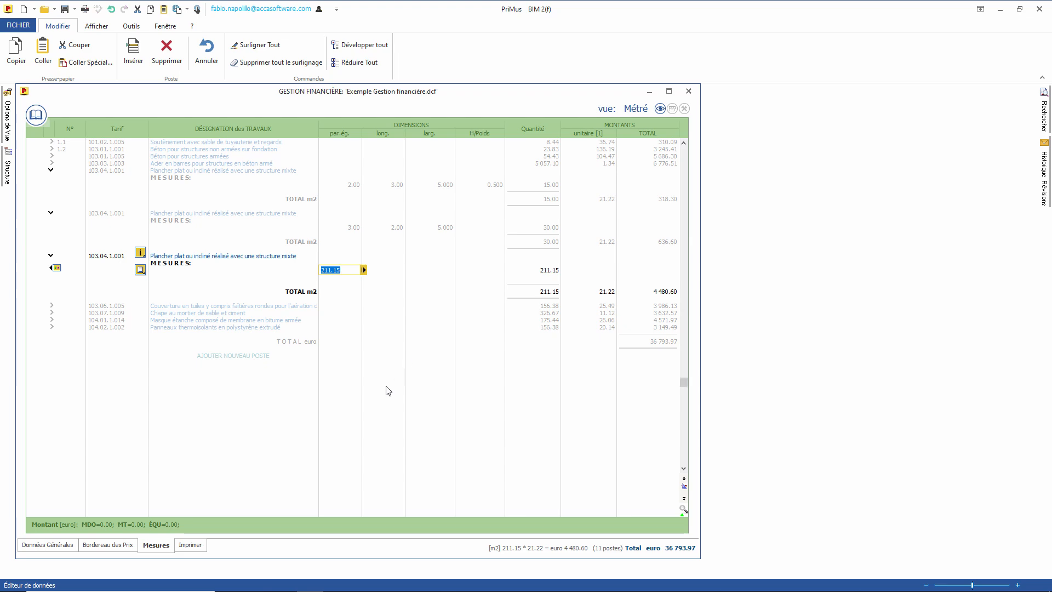
key(Return)
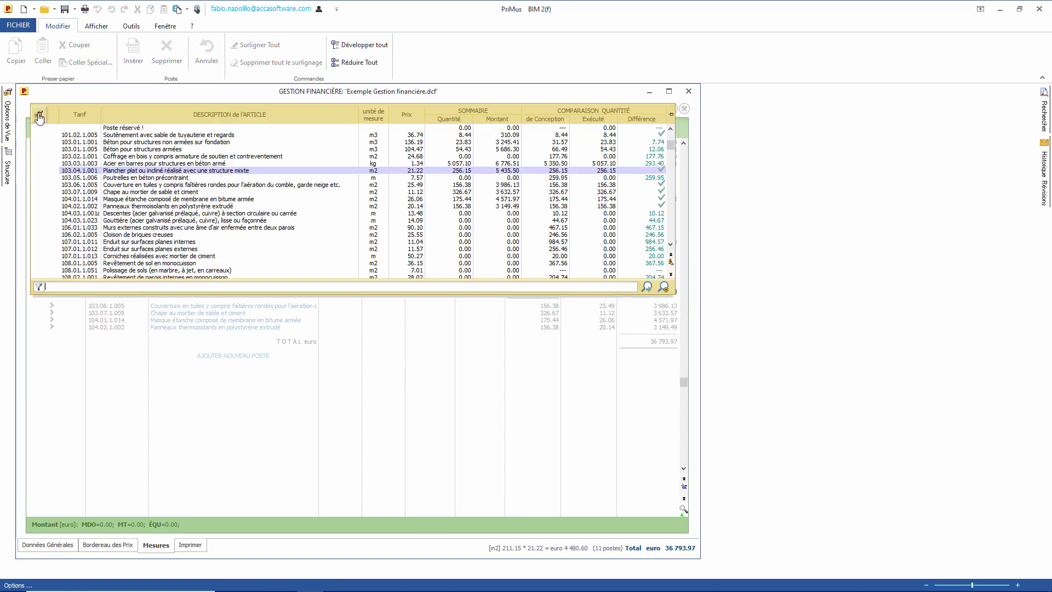
Step: Dock the price list and add Descentes 104.03.1.001a with a measurement of 11.00
click(35, 114)
click(673, 114)
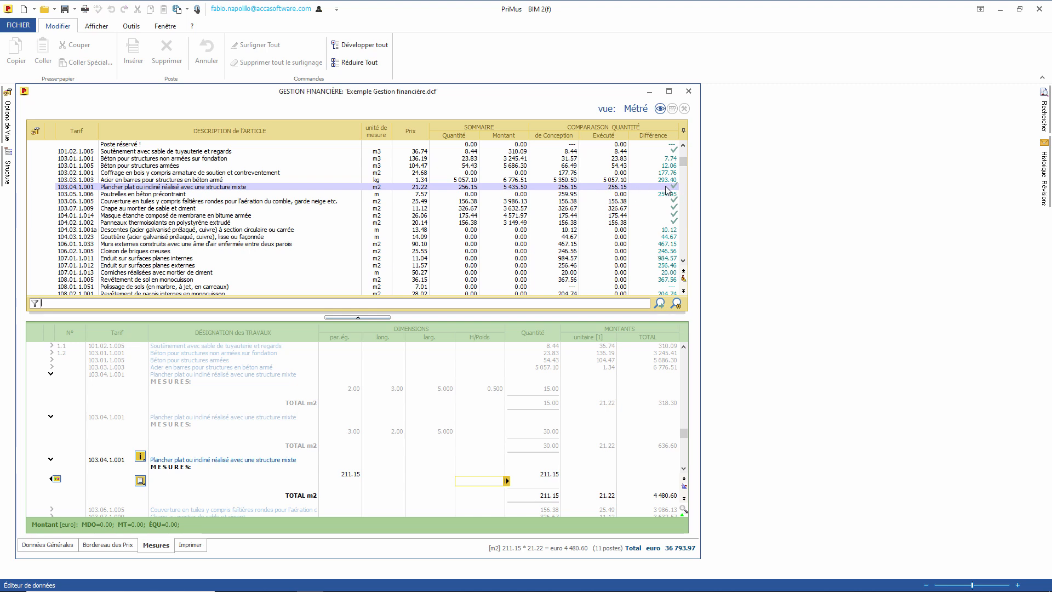
click(246, 230)
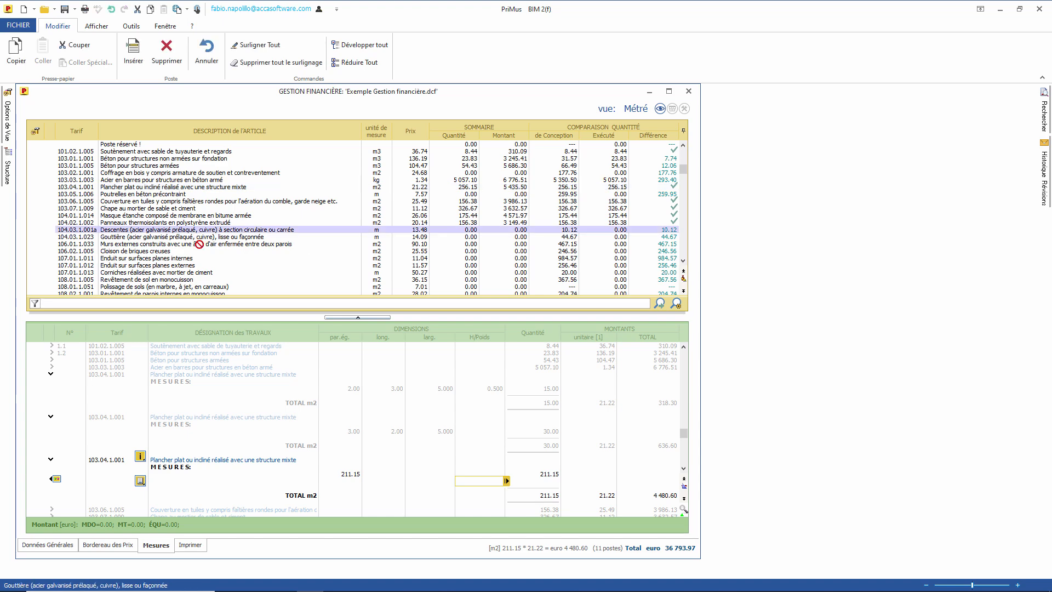
drag(288, 506, 291, 478)
click(333, 462)
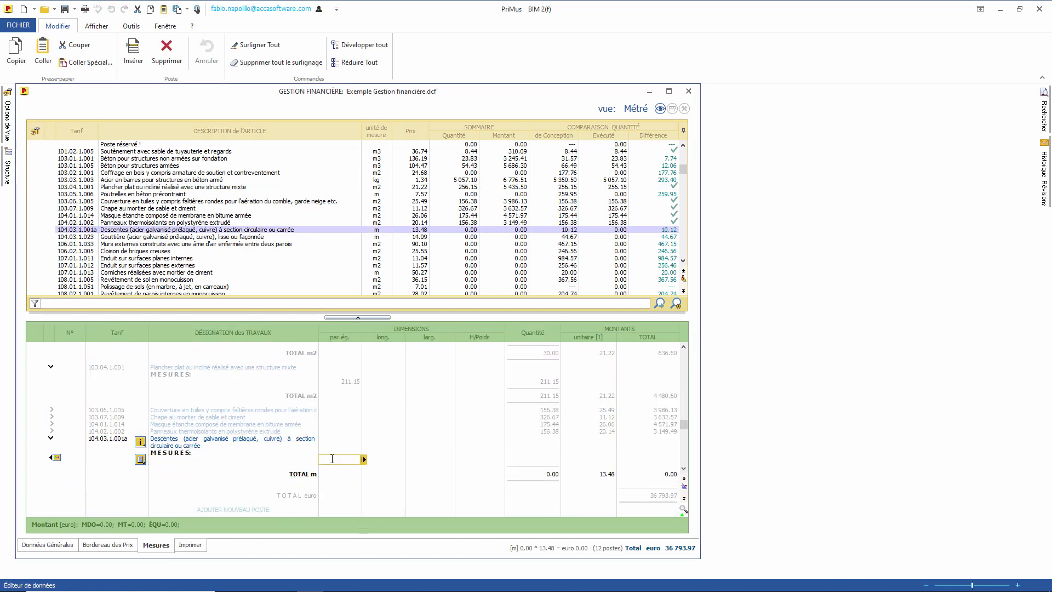
text(11)
key(Return)
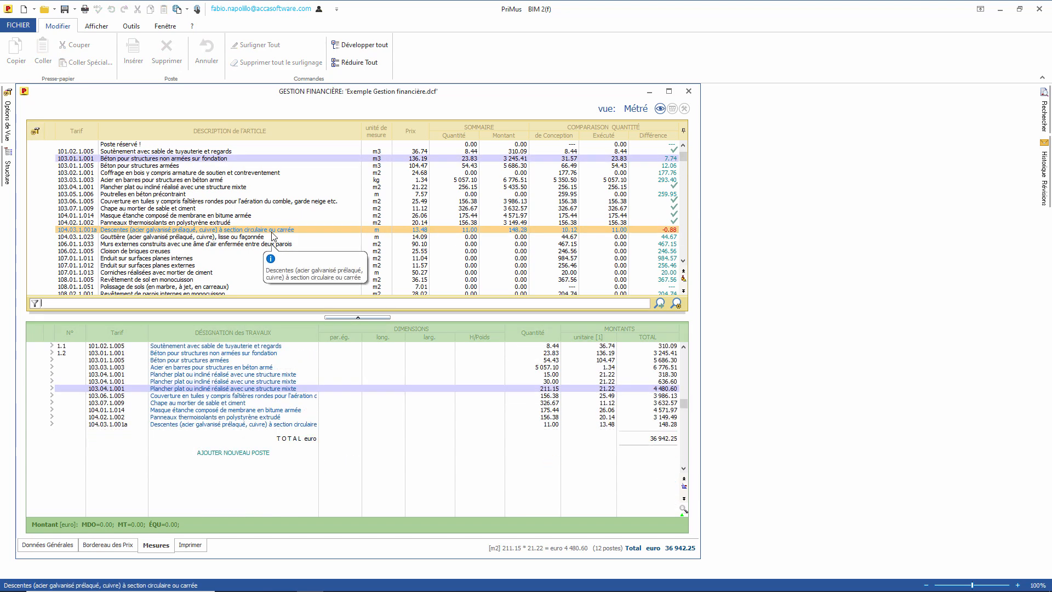
Step: Update project quantities from Exemple métré V2.dcf without saving current changes
click(130, 26)
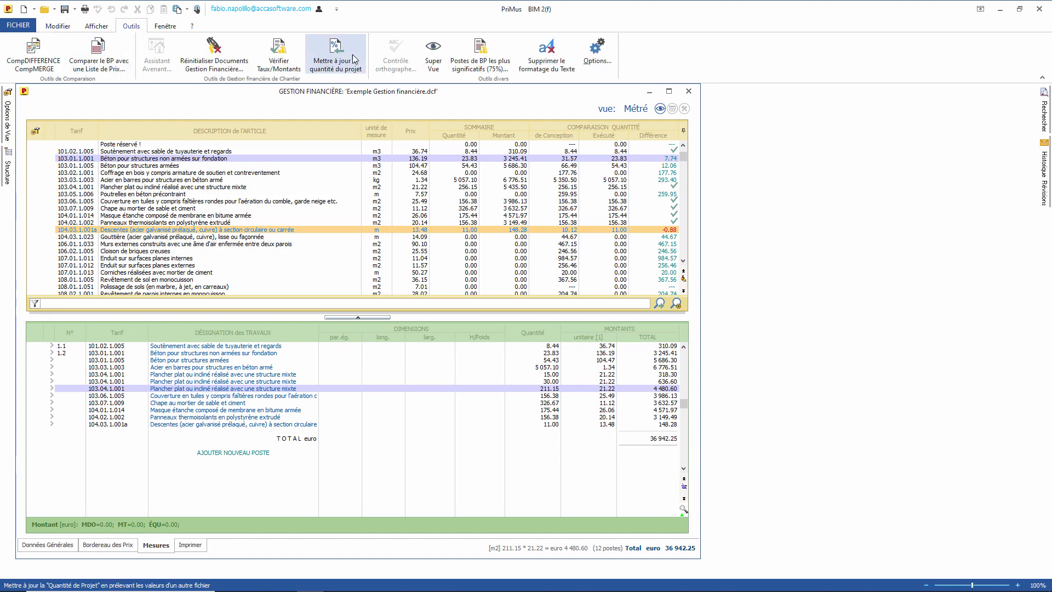
click(336, 65)
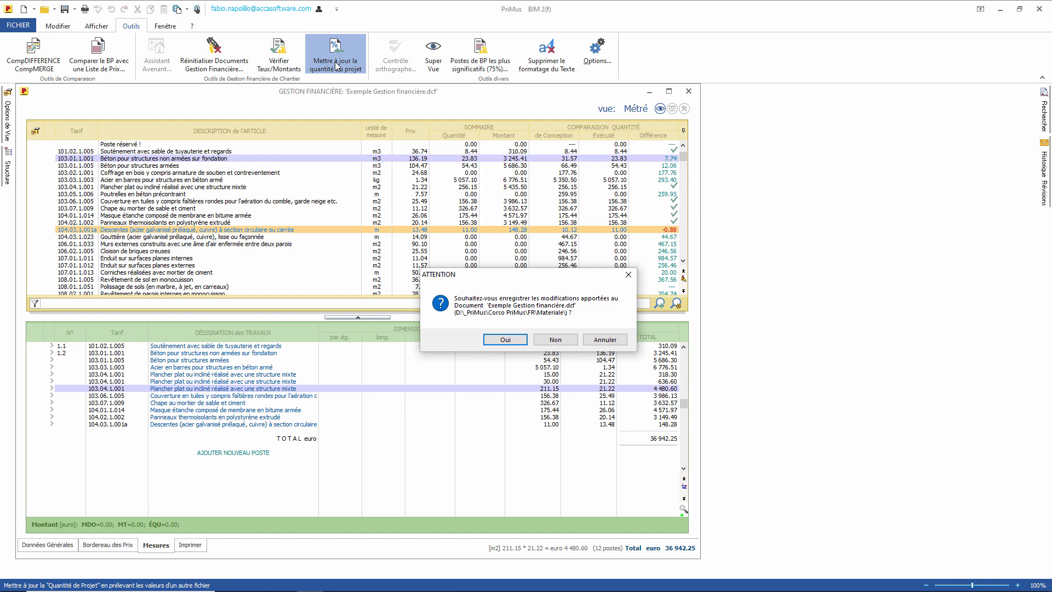
click(556, 338)
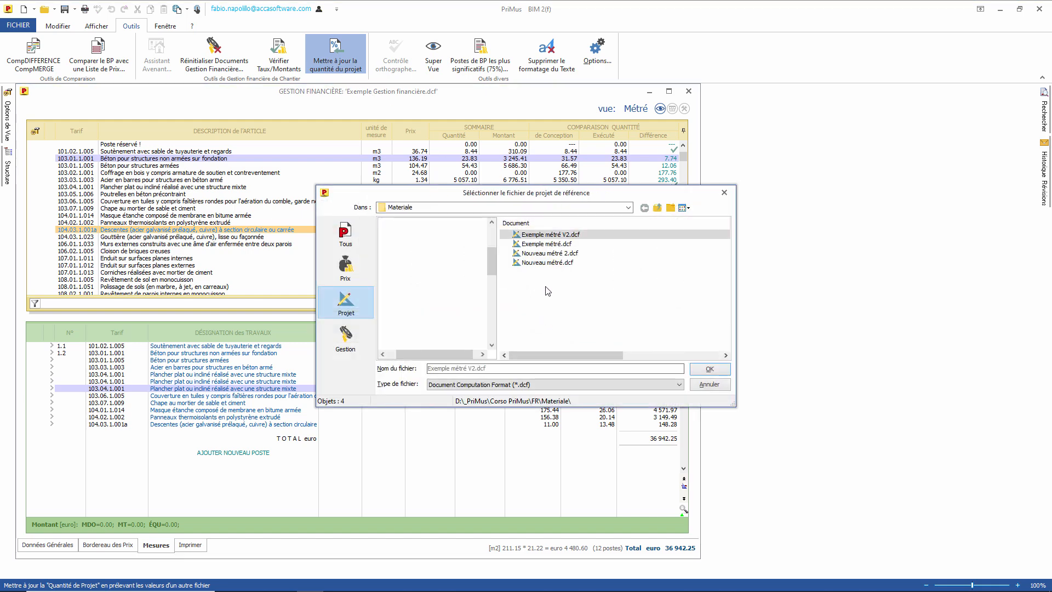
click(551, 234)
click(709, 368)
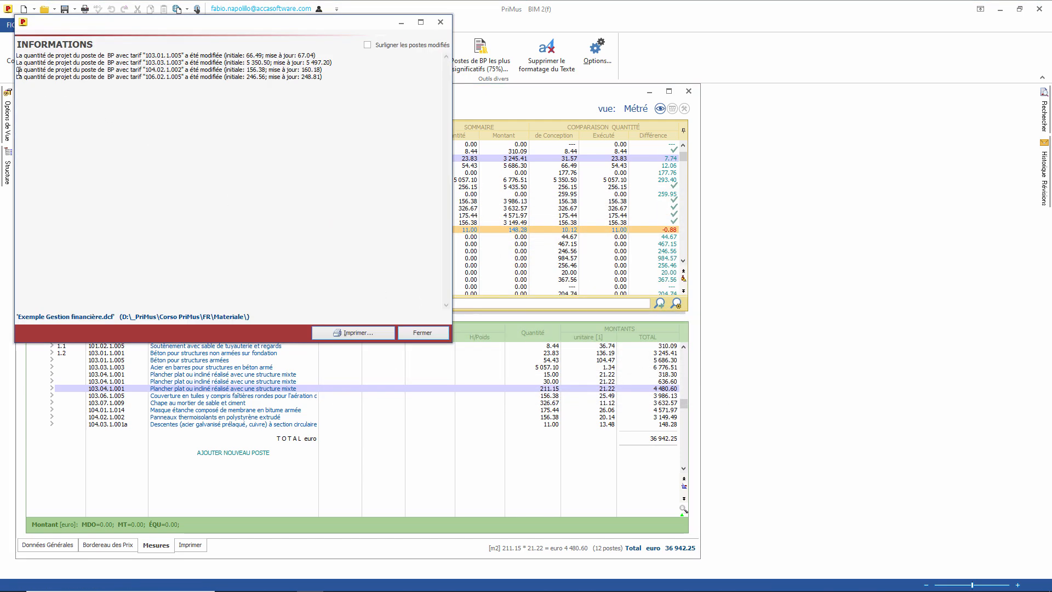
click(422, 332)
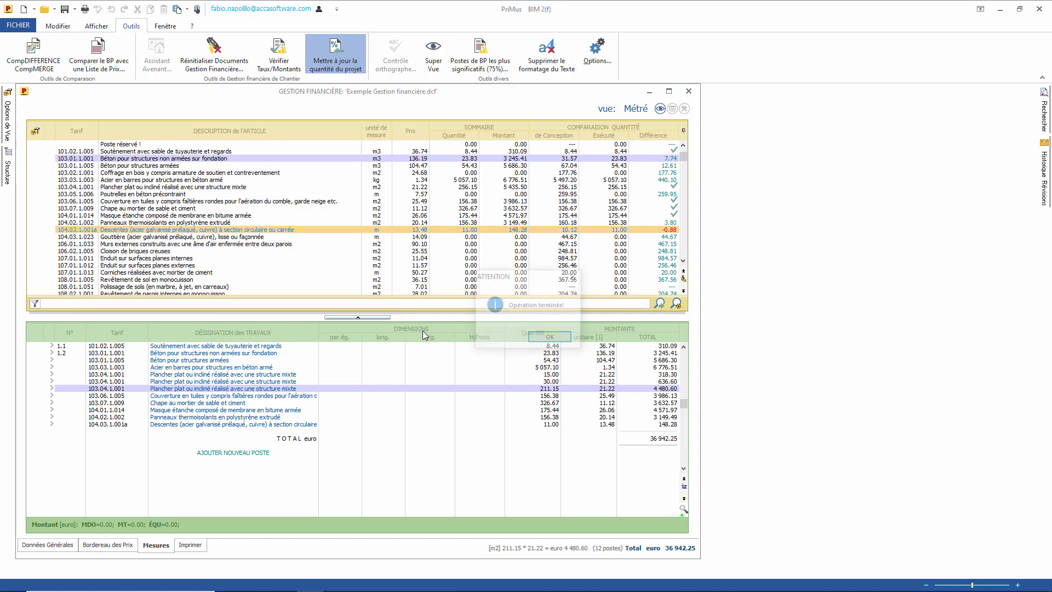
click(551, 338)
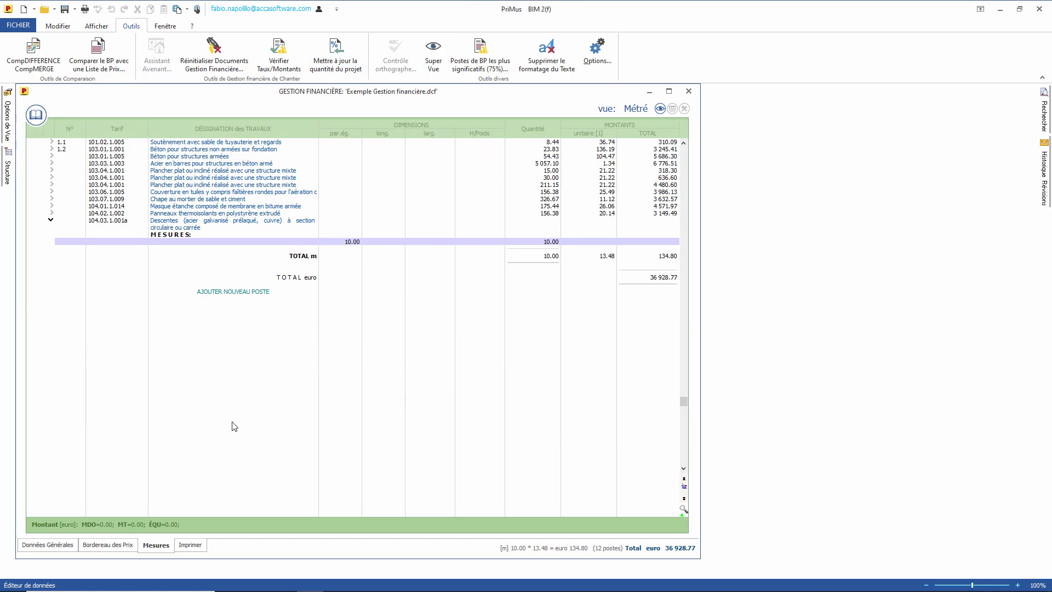
Step: Preview the Carnet des Mesures print and its store-permanently option, then open Gestion Financière
click(190, 546)
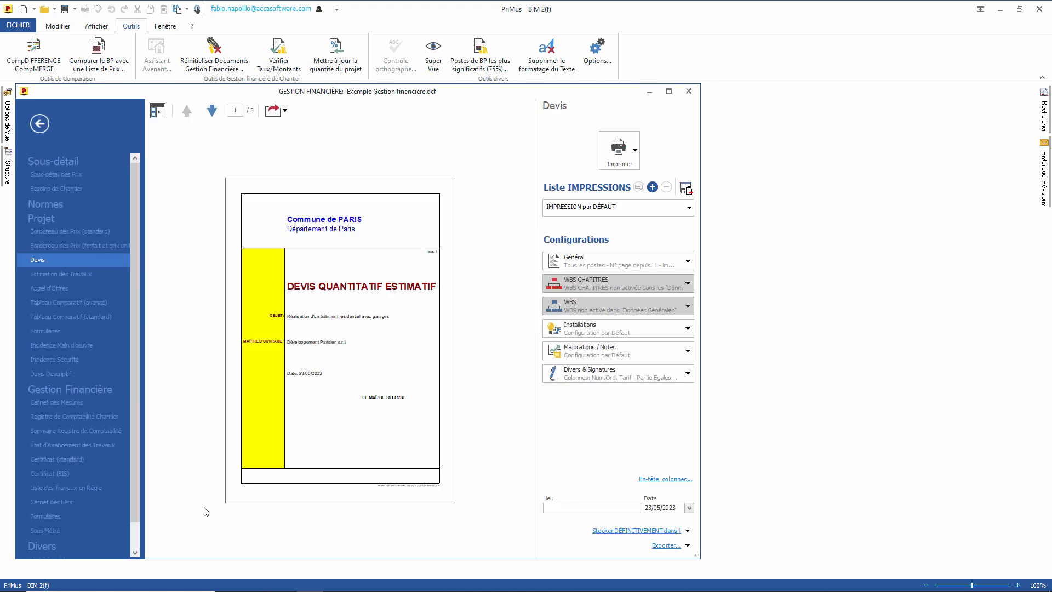
scroll(132, 330, down, 1)
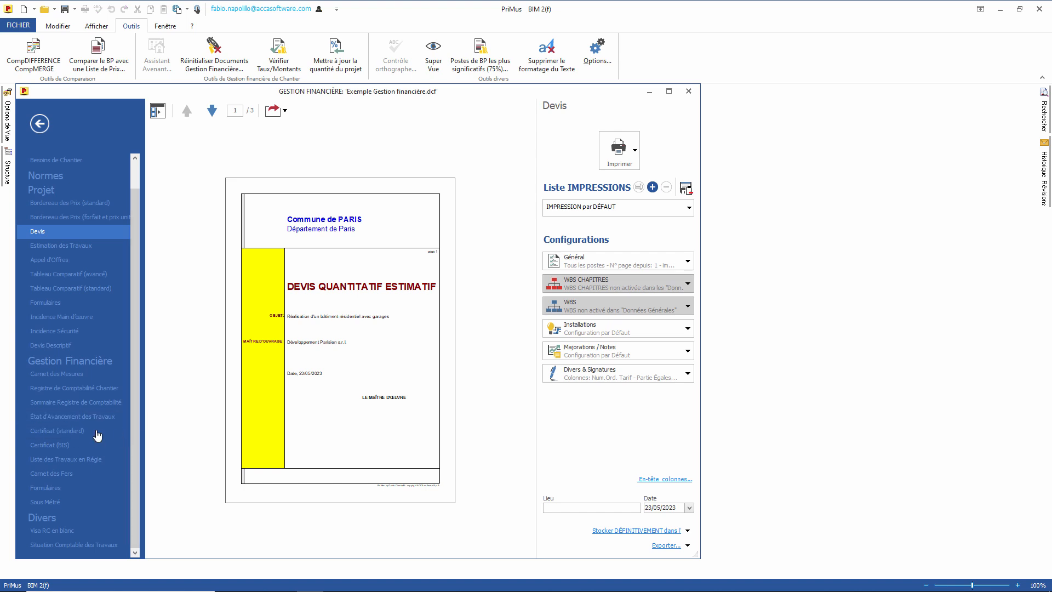
click(77, 375)
scroll(318, 295, up, 5)
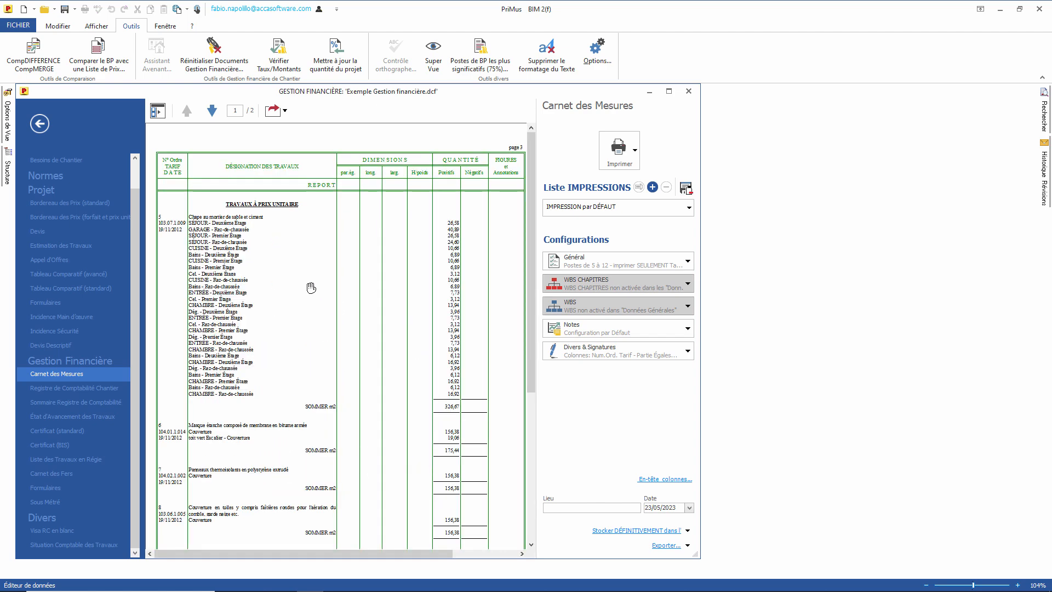
drag(369, 414, 333, 403)
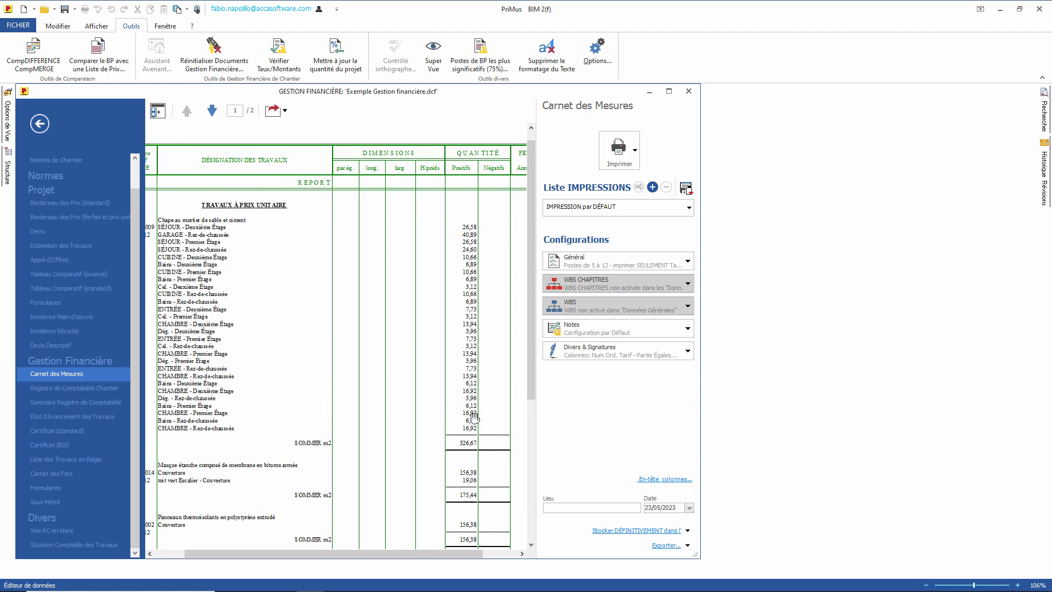
click(687, 531)
click(79, 364)
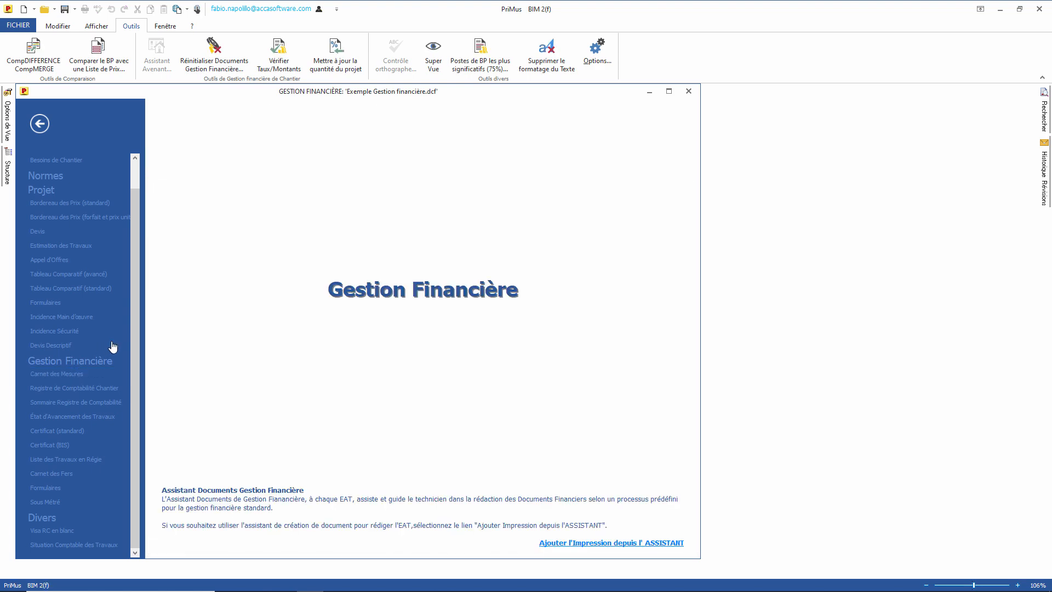
Step: Start the Assistant with auto-filled accounting data; definitively print the accounting summary and progress statement
click(616, 544)
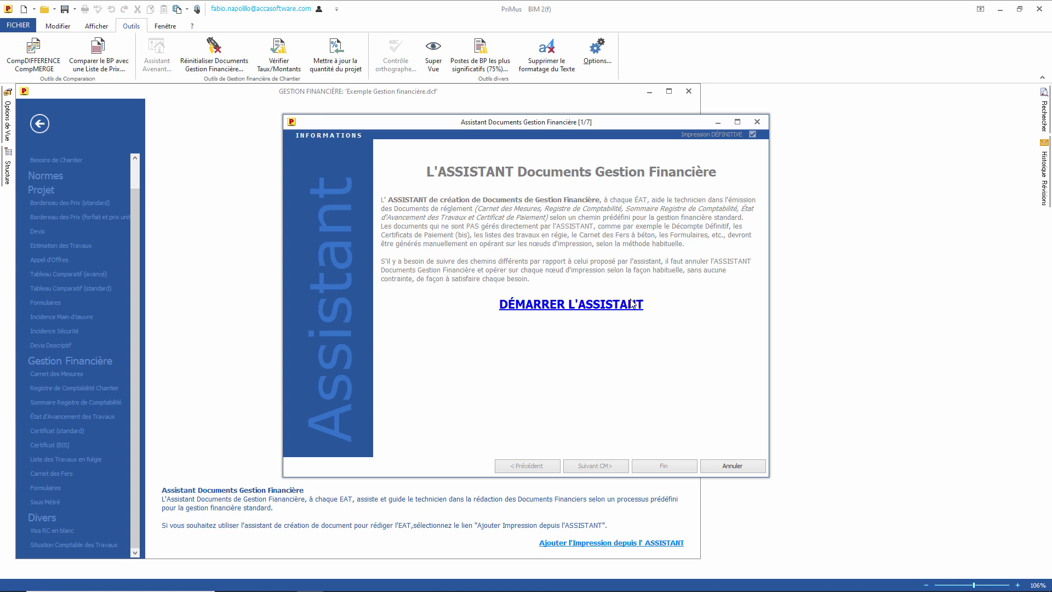
click(554, 312)
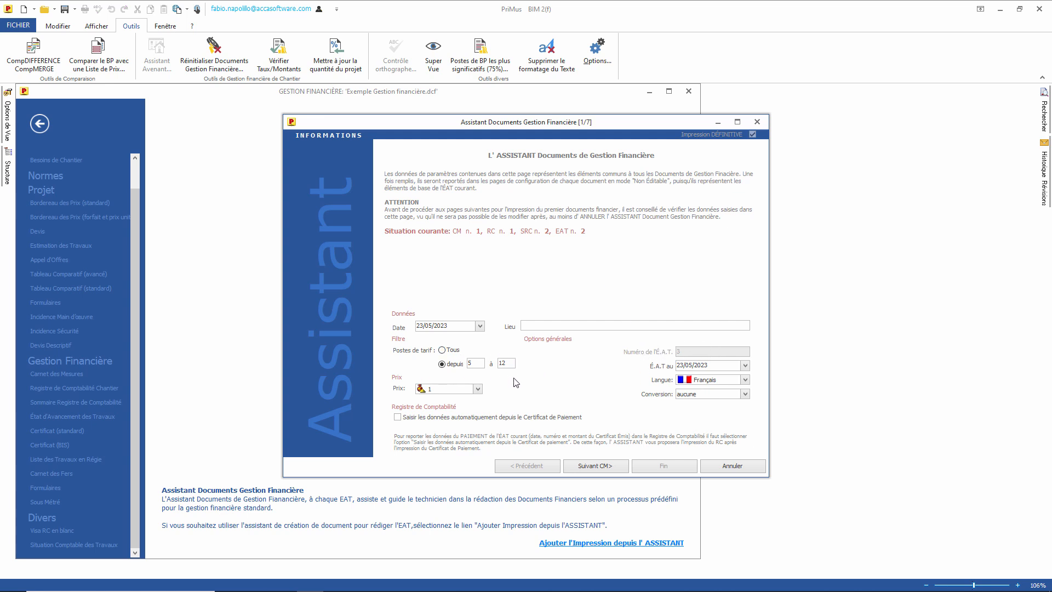
click(398, 418)
click(596, 466)
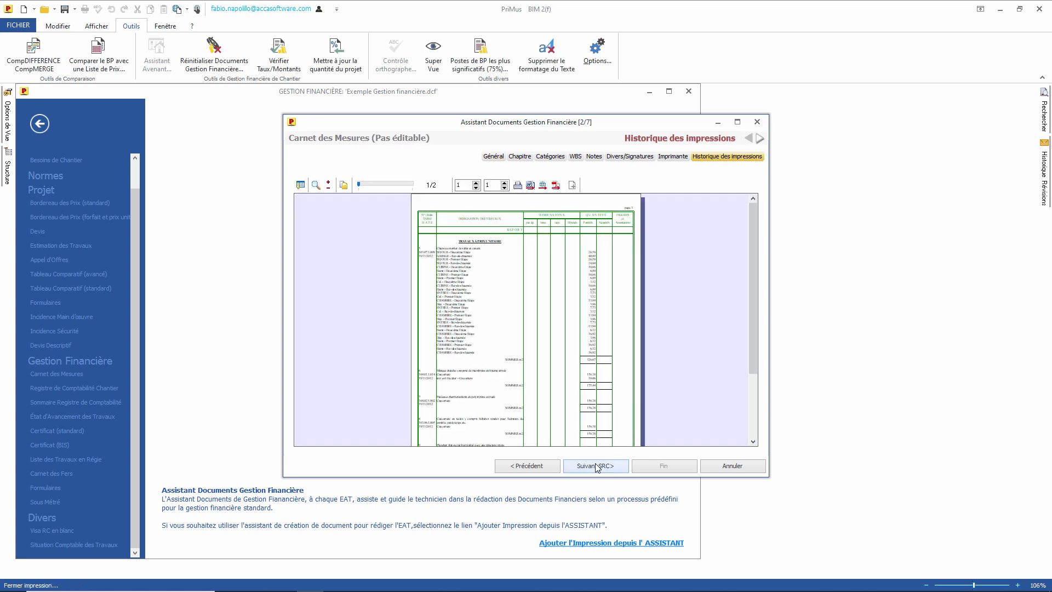
click(597, 466)
click(596, 466)
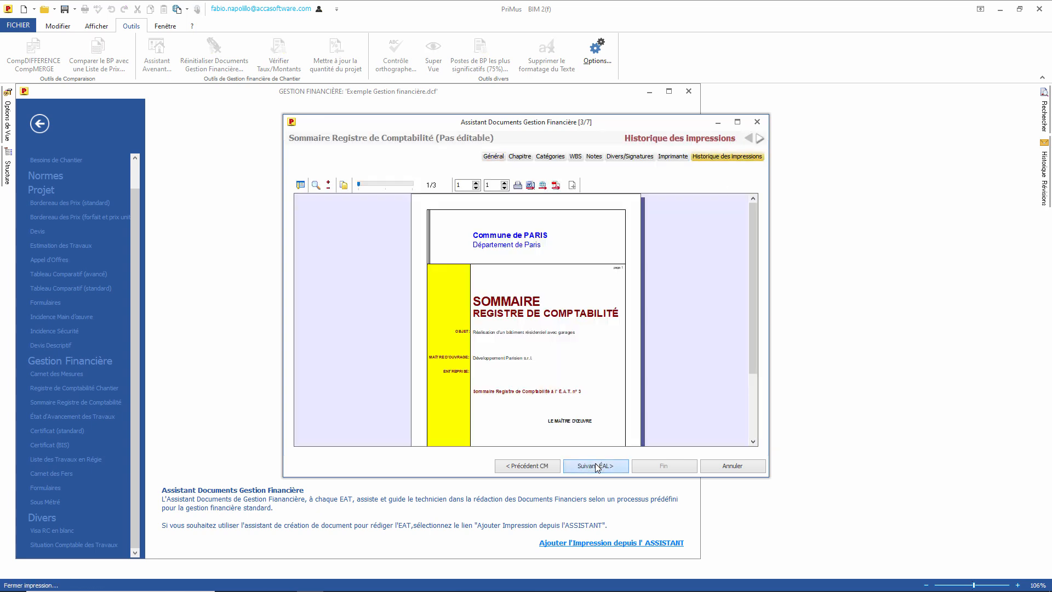
click(597, 466)
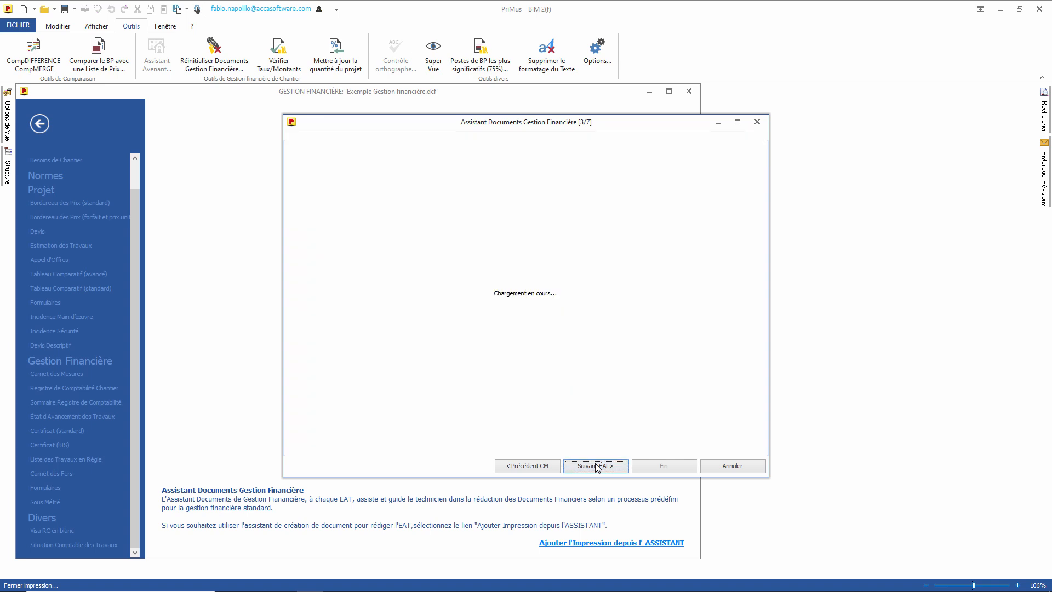
click(596, 465)
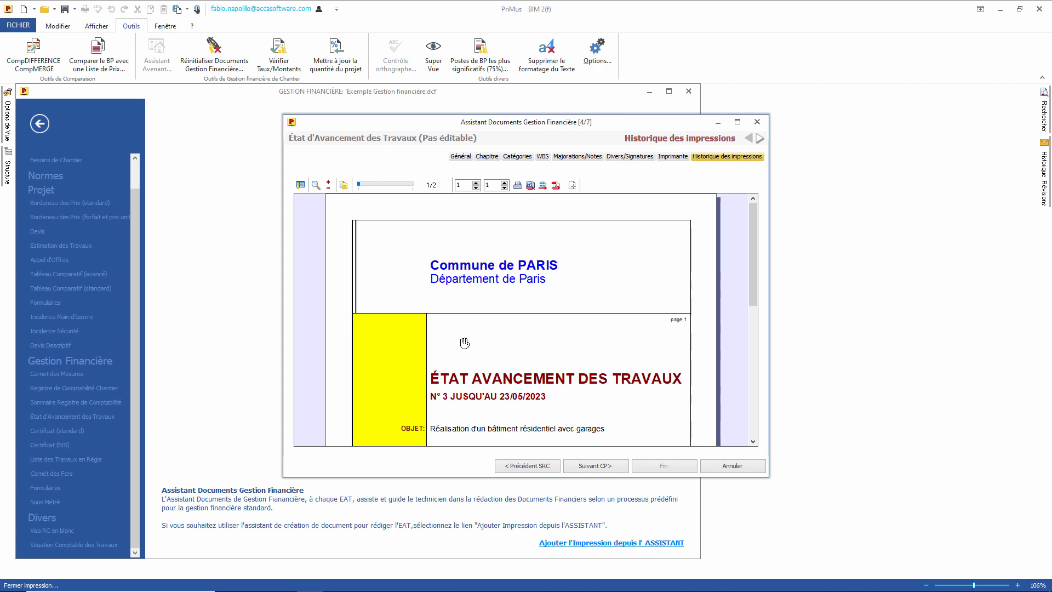
Step: Definitively print the payment certificate and finish the Assistant to store the documents
scroll(465, 343, down, 10)
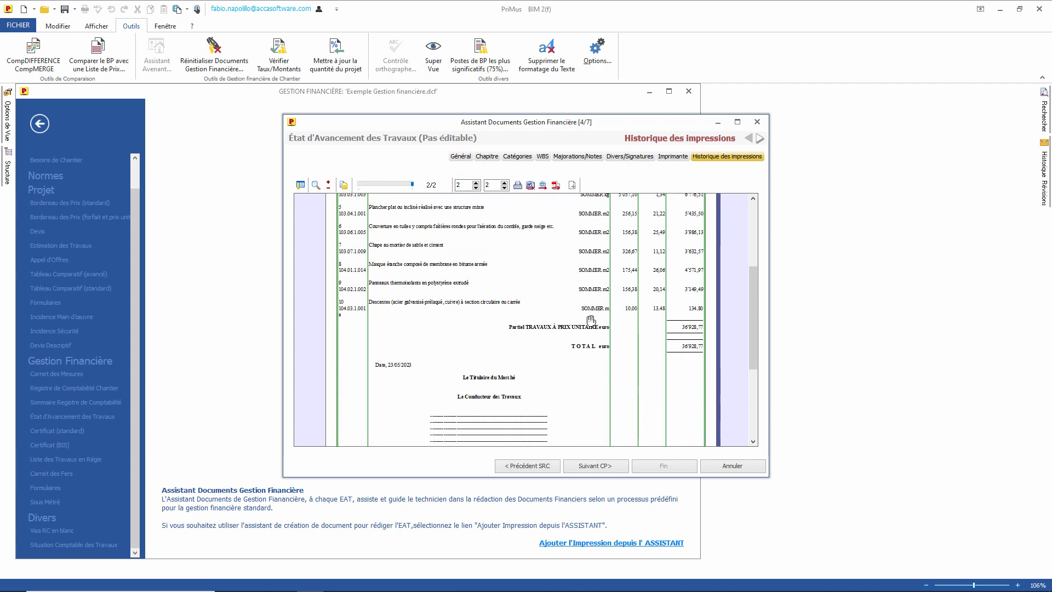
click(595, 466)
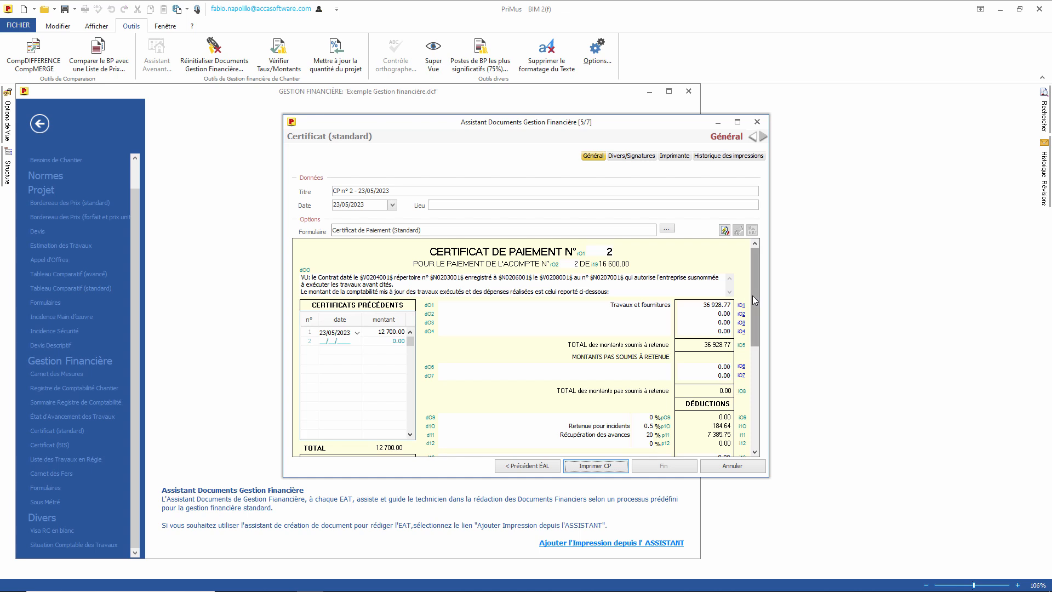
drag(754, 299, 755, 365)
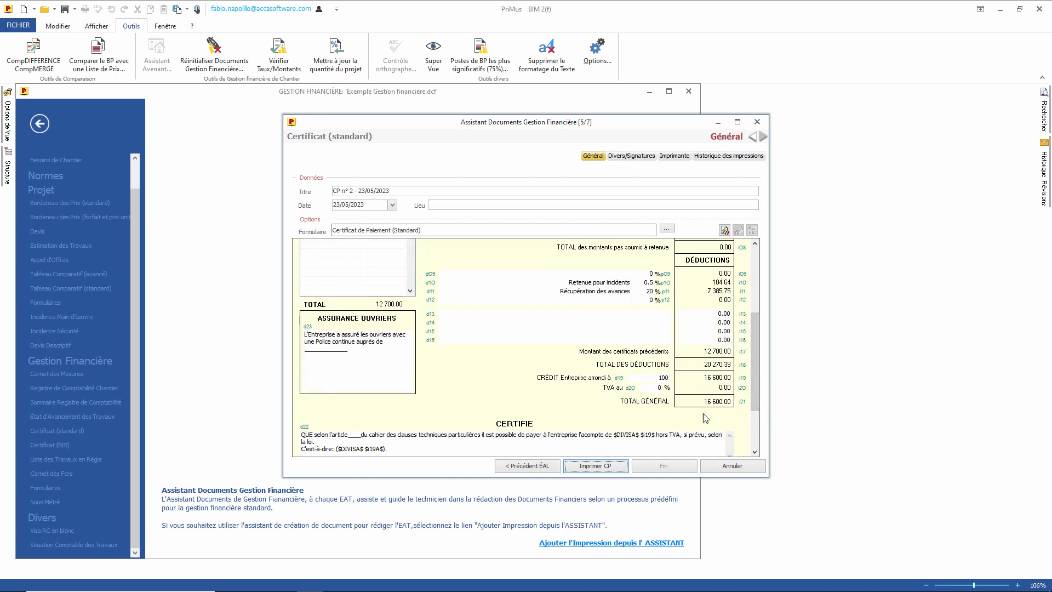
click(596, 467)
click(596, 467)
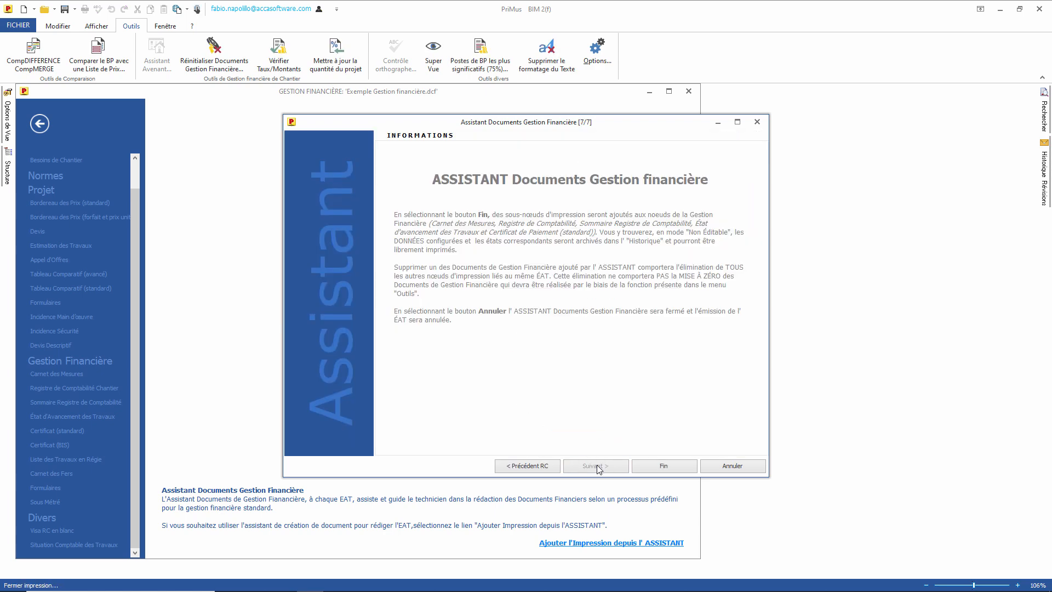
click(664, 466)
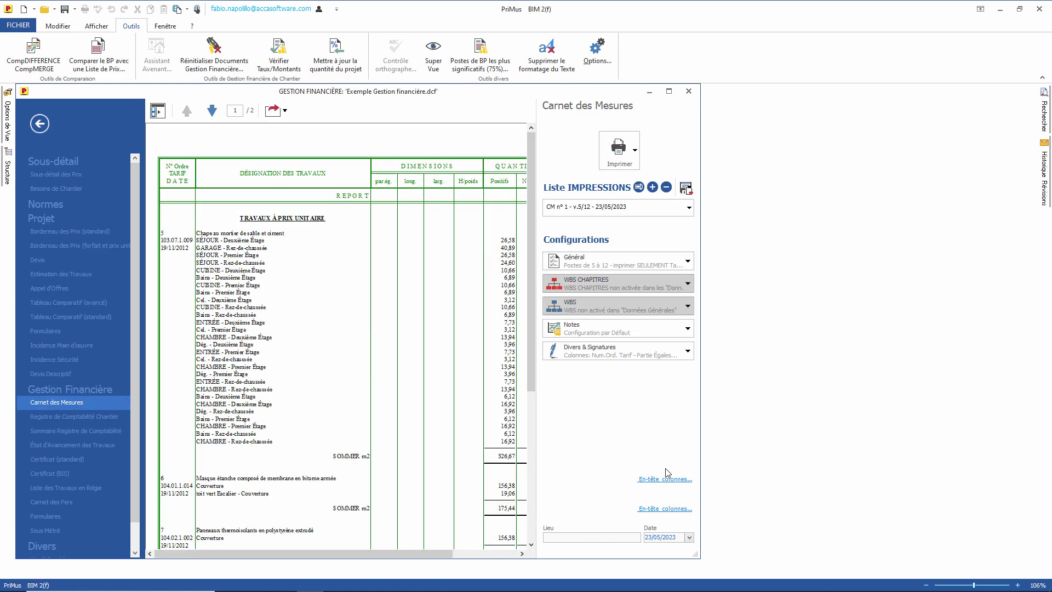
Step: Keep the v.5/12 measurement book print and preview the État d'Avancement des Travaux
click(581, 207)
click(610, 209)
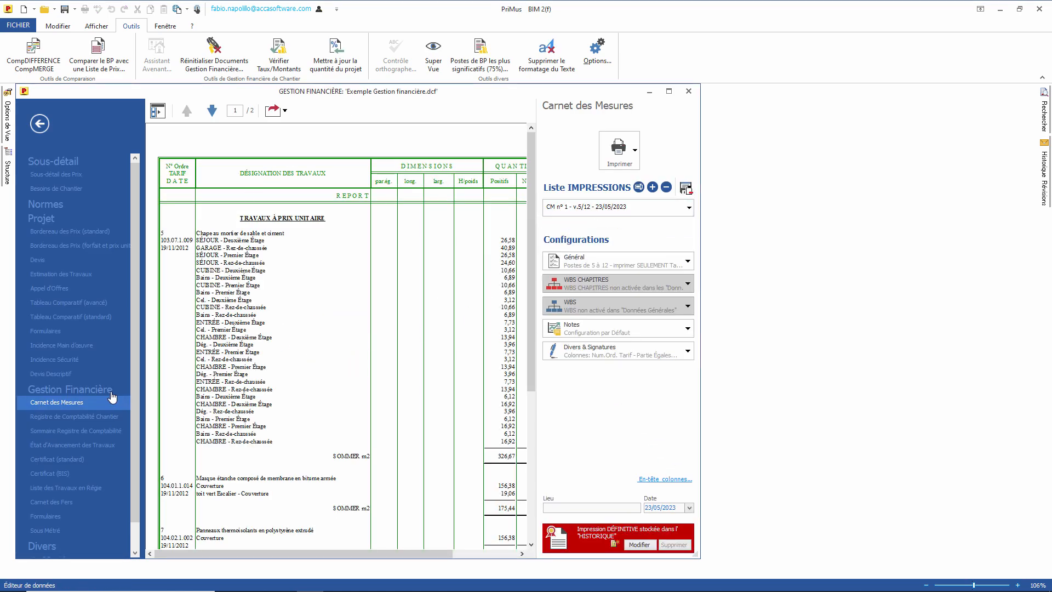
click(52, 444)
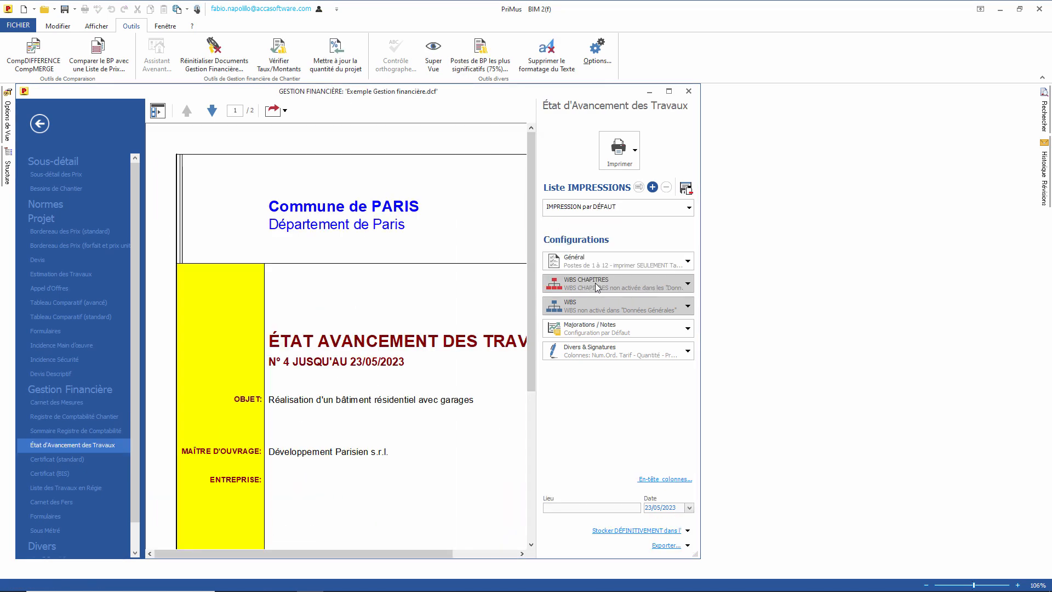